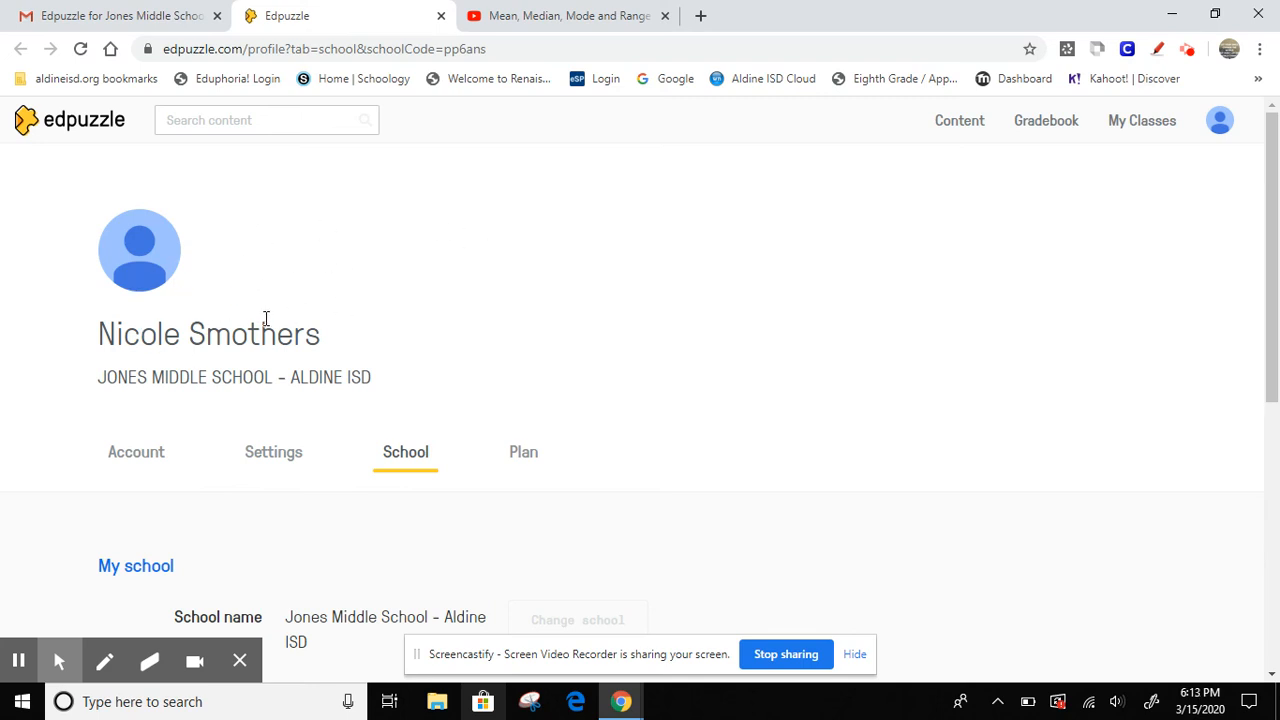
Set the subject in the school profile's subject area section to Math
left_click_drag(1277, 231, 1277, 420)
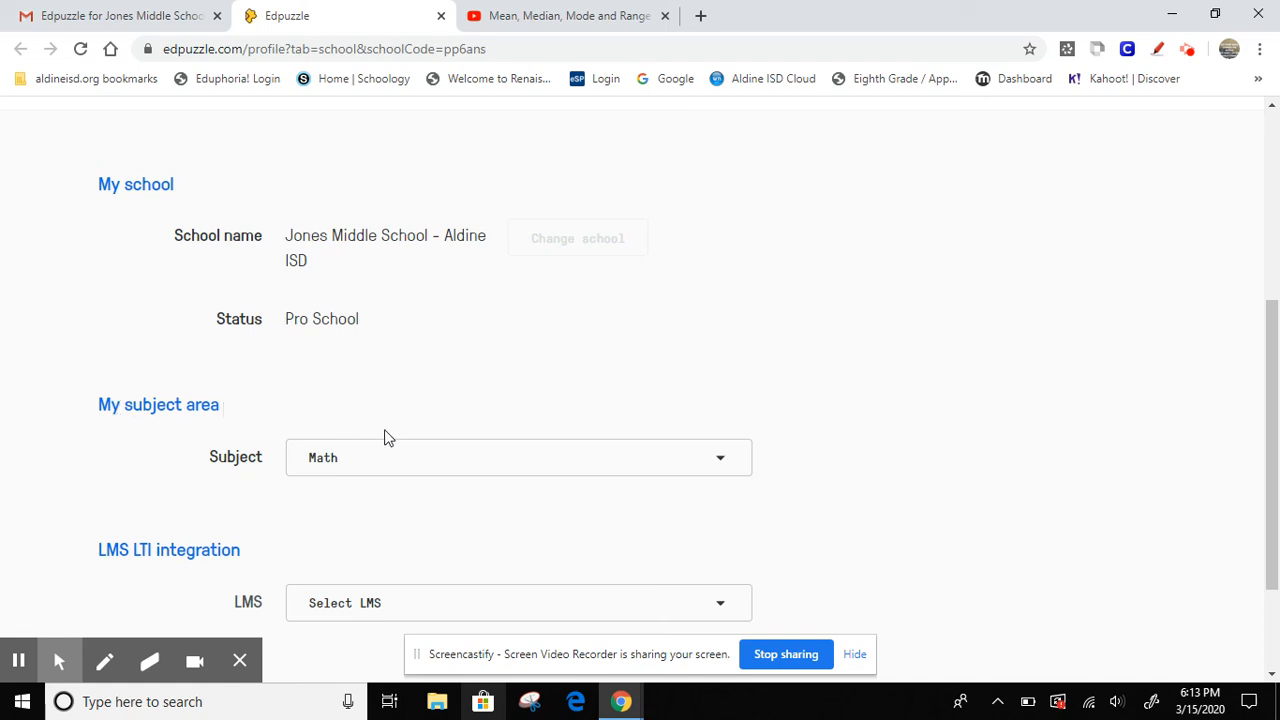
left_click(395, 455)
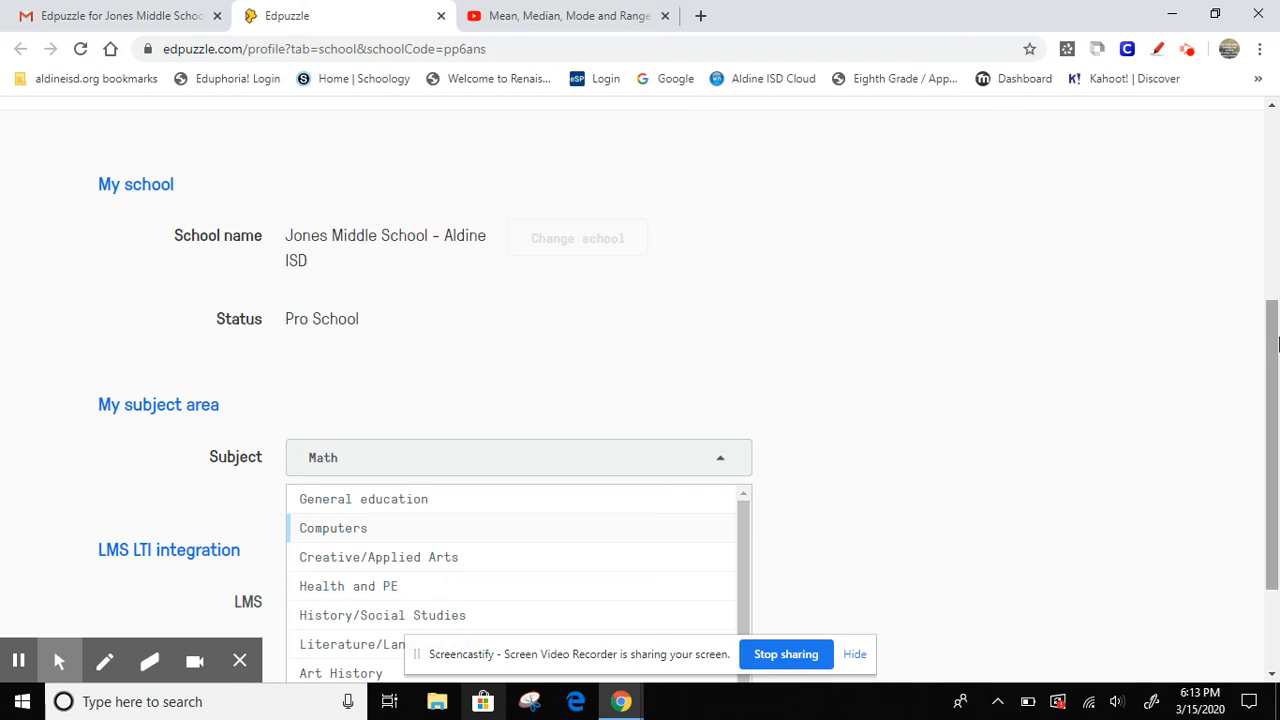
left_click_drag(1273, 344, 1273, 414)
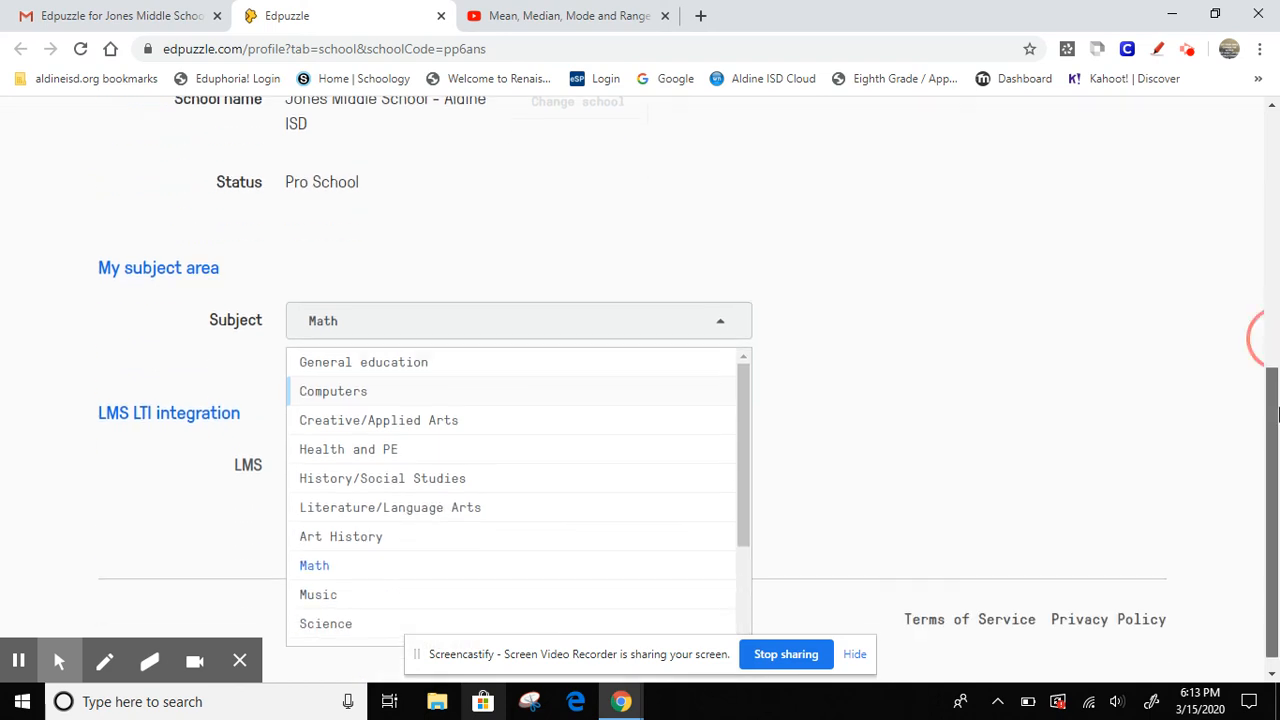
left_click(378, 563)
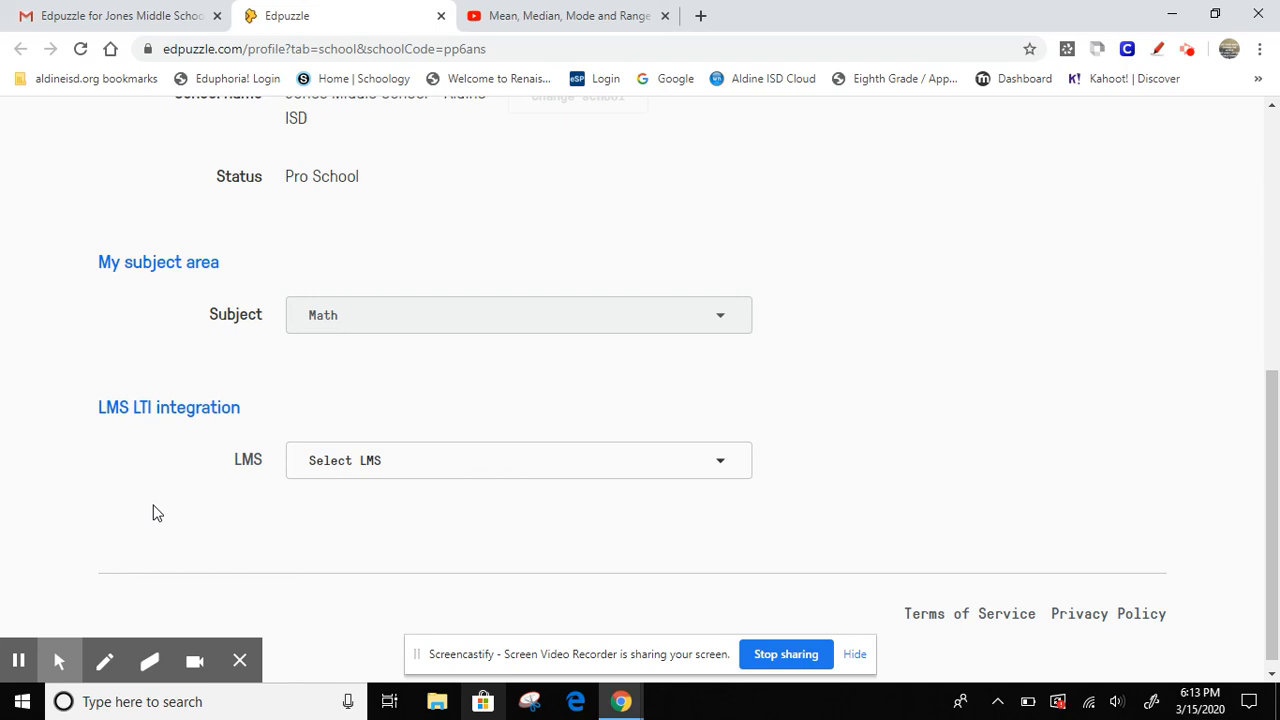
Select Schoology as the LMS for the LTI integration and view its consumer key and shared secret
left_click(408, 477)
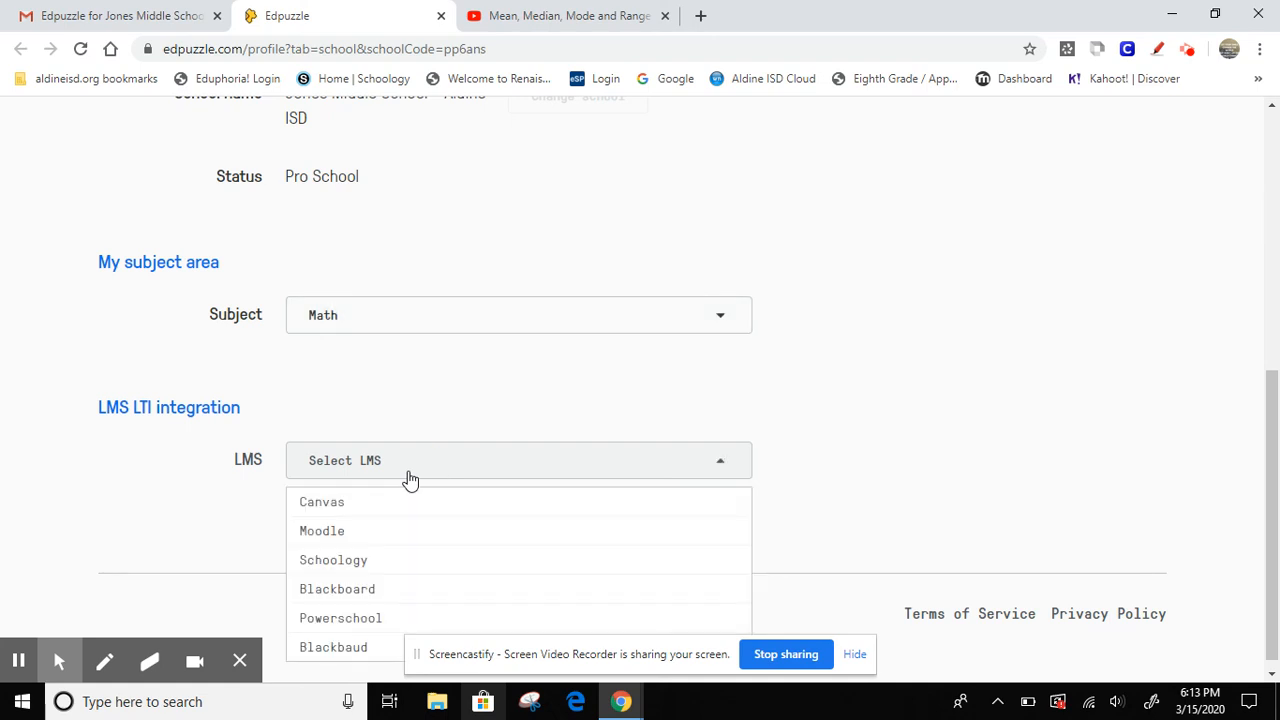
left_click(400, 560)
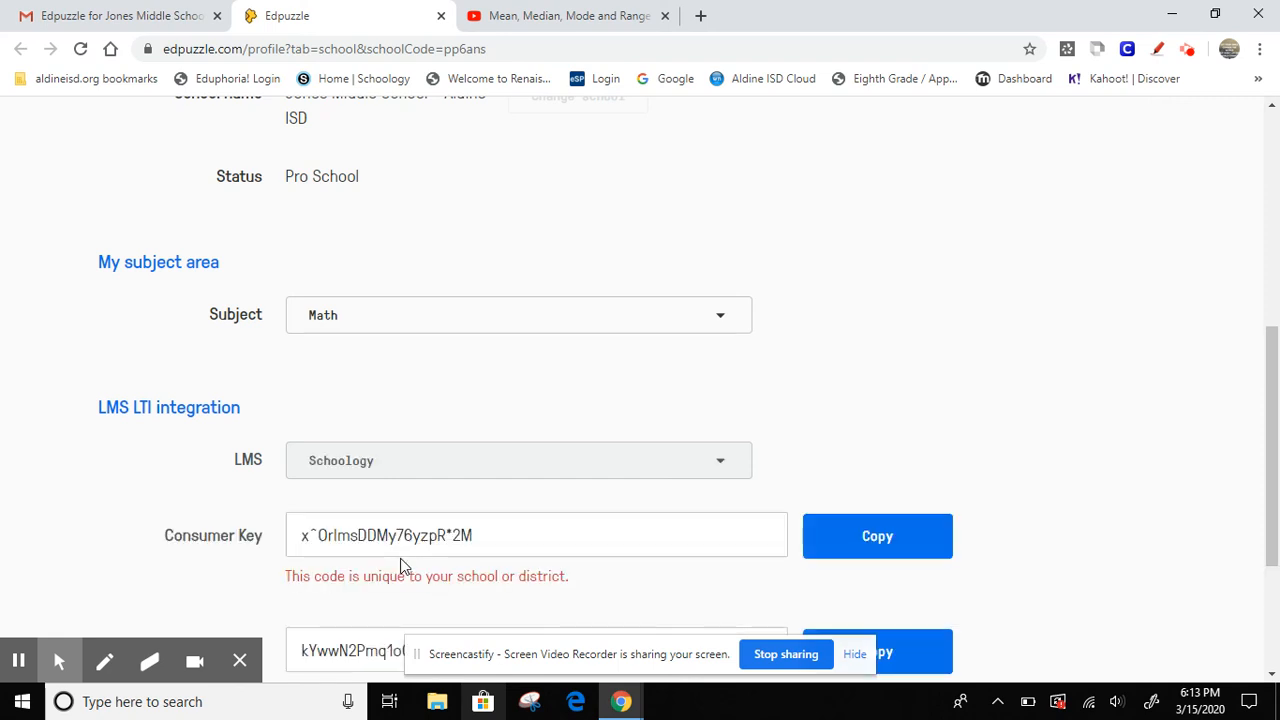
left_click_drag(1274, 396, 1274, 500)
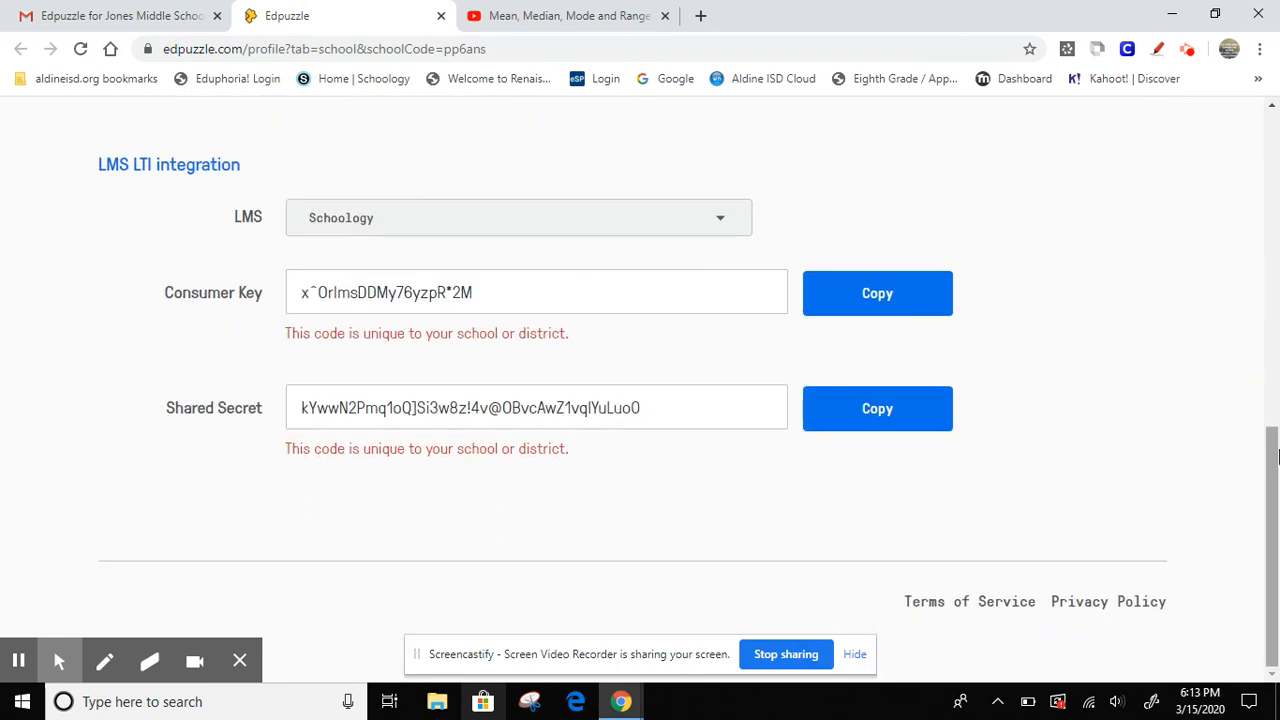
scroll(1274, 452, "up", 15)
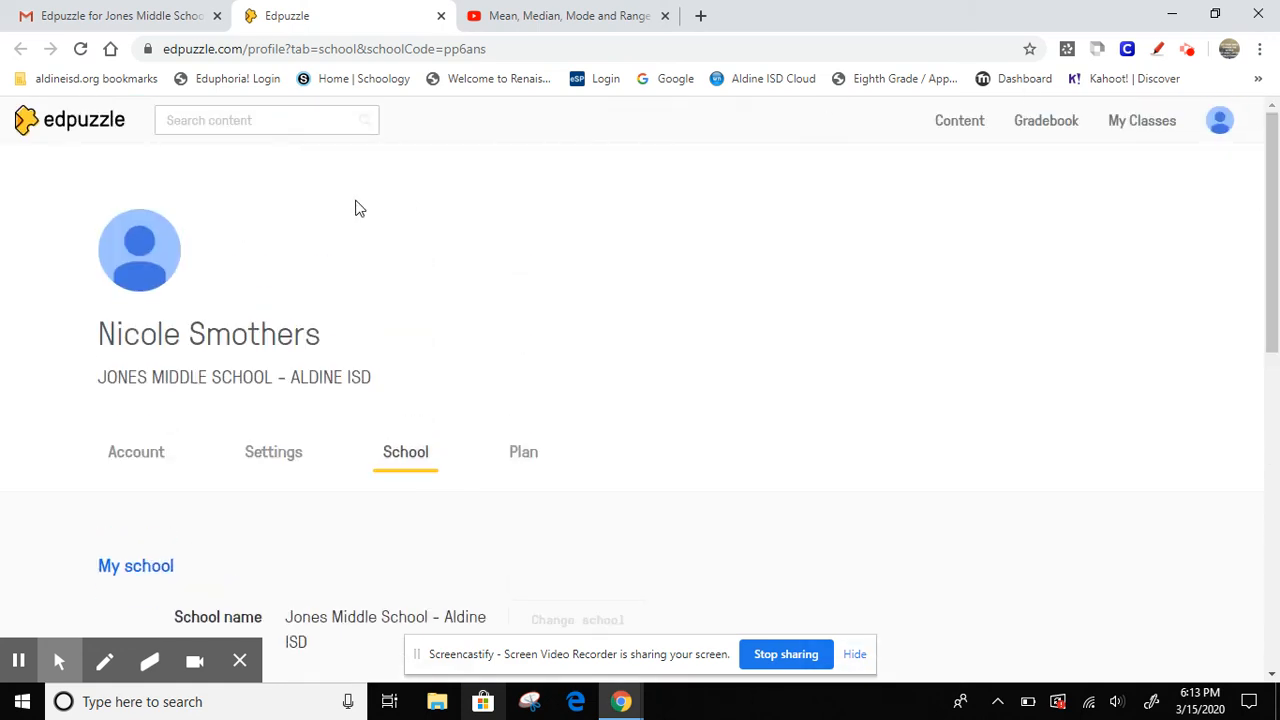
Look through the Home, Curriculum, Jones Middle School and My Content pages, ending back on Home
left_click(82, 133)
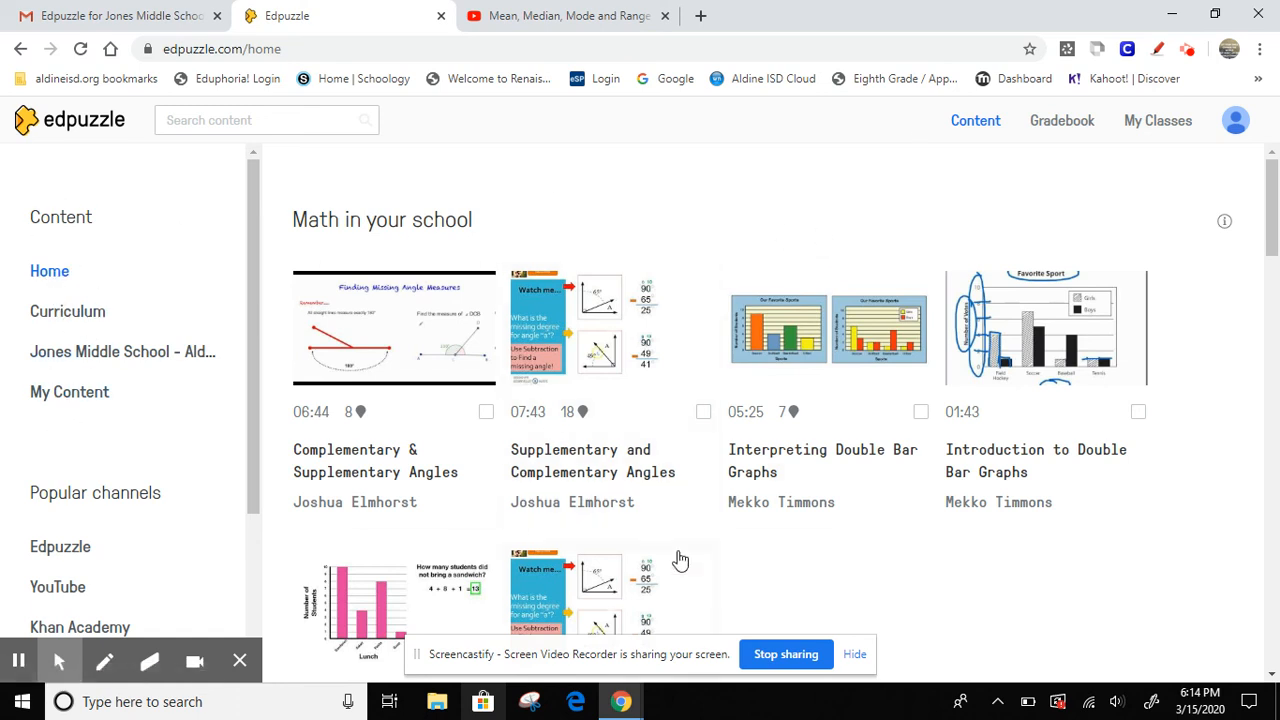
left_click(75, 312)
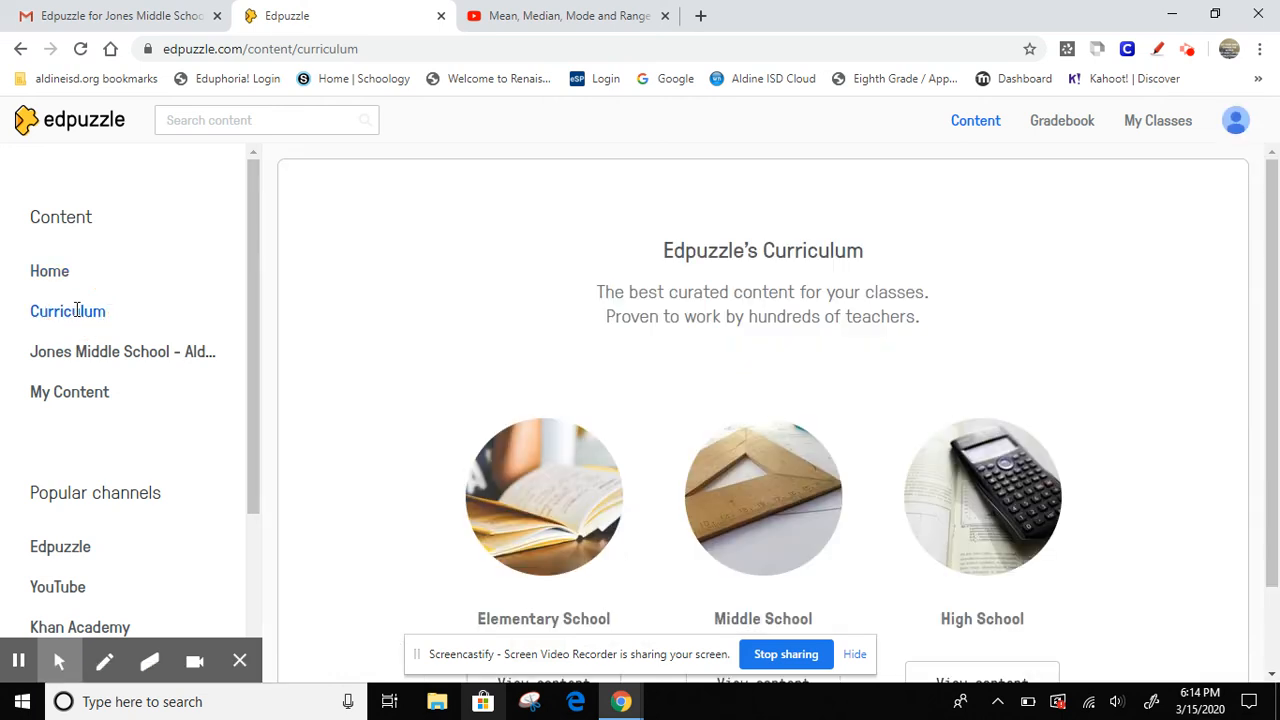
left_click(72, 364)
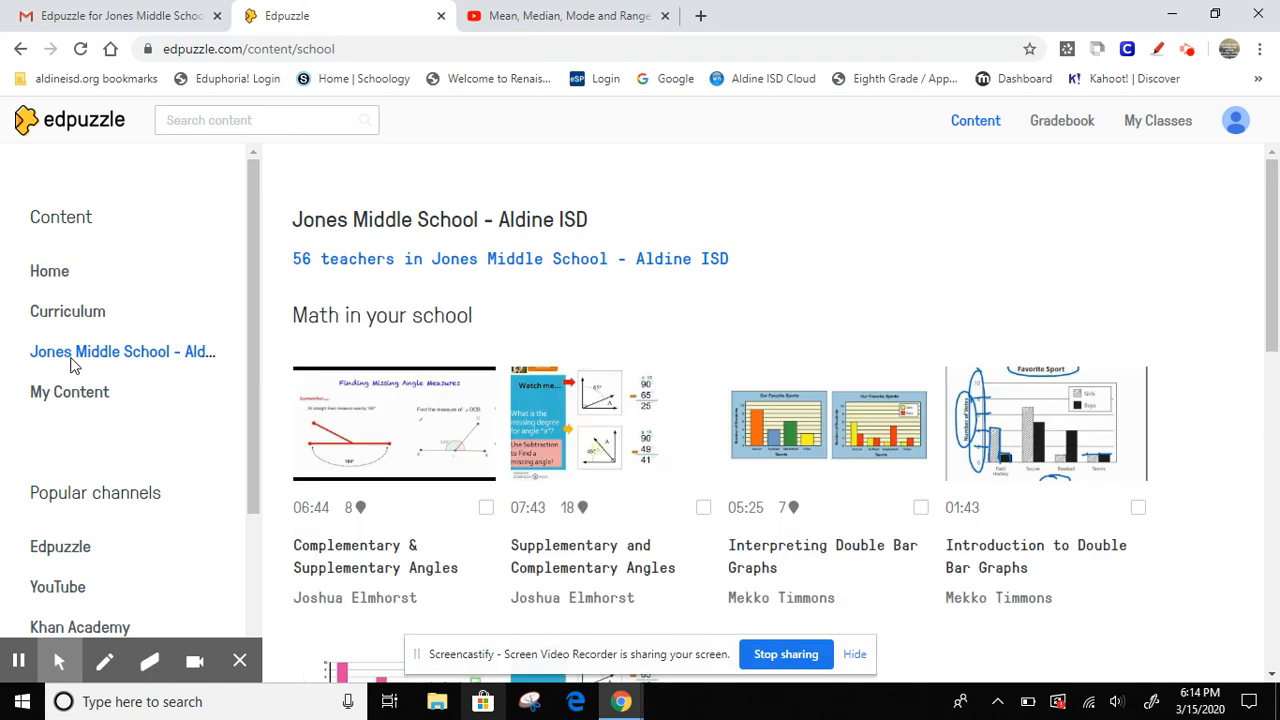
left_click(70, 392)
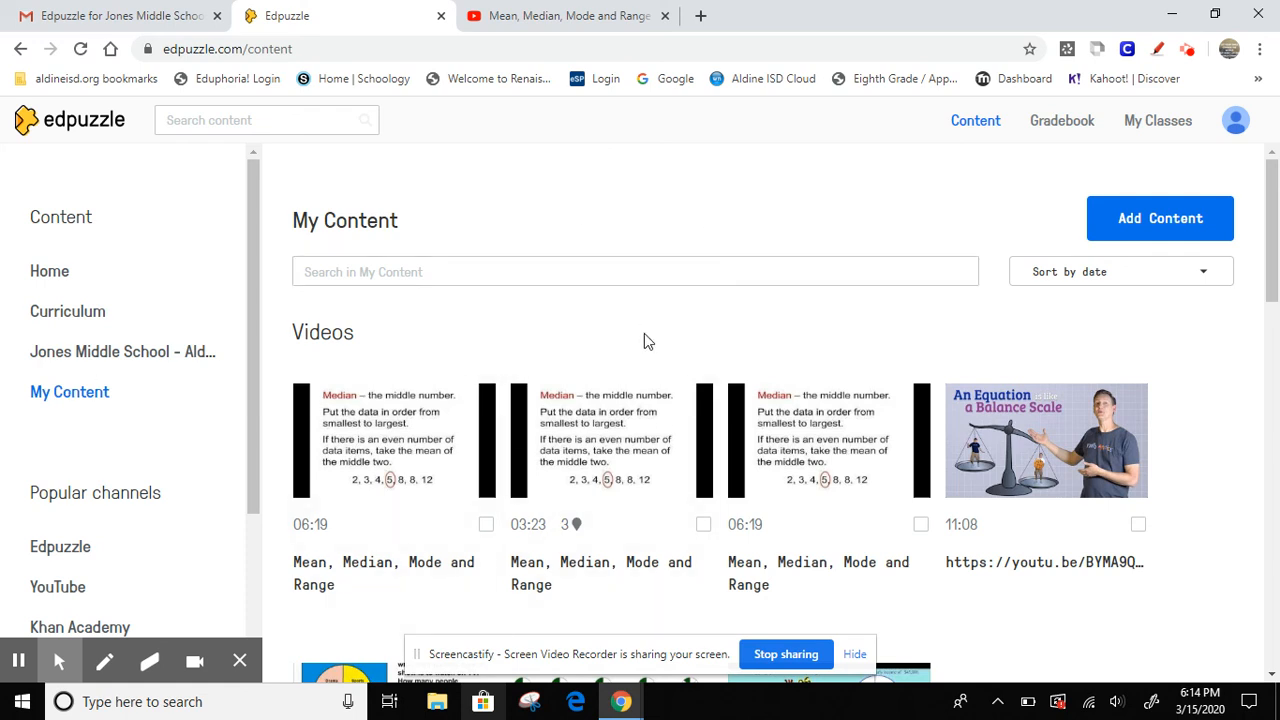
left_click(52, 270)
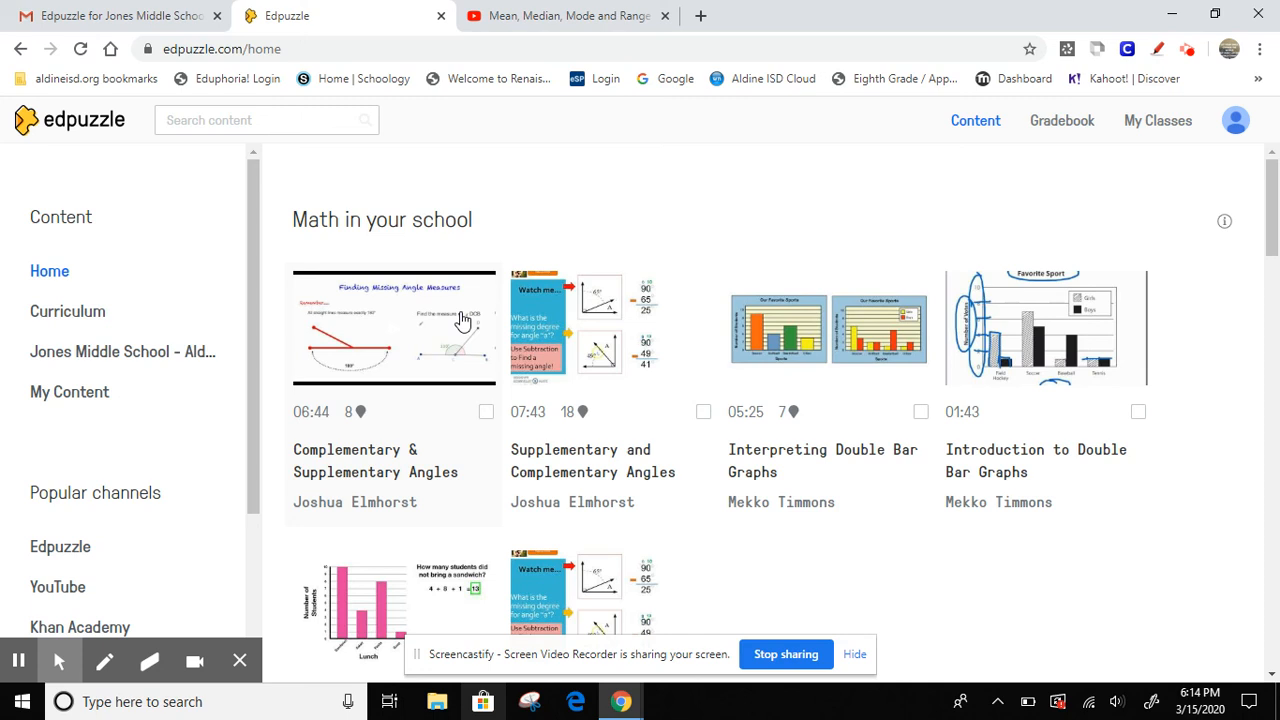
Open the Middle School content in Edpuzzle's Curriculum and look over its subject folders
left_click(87, 309)
left_click(806, 443)
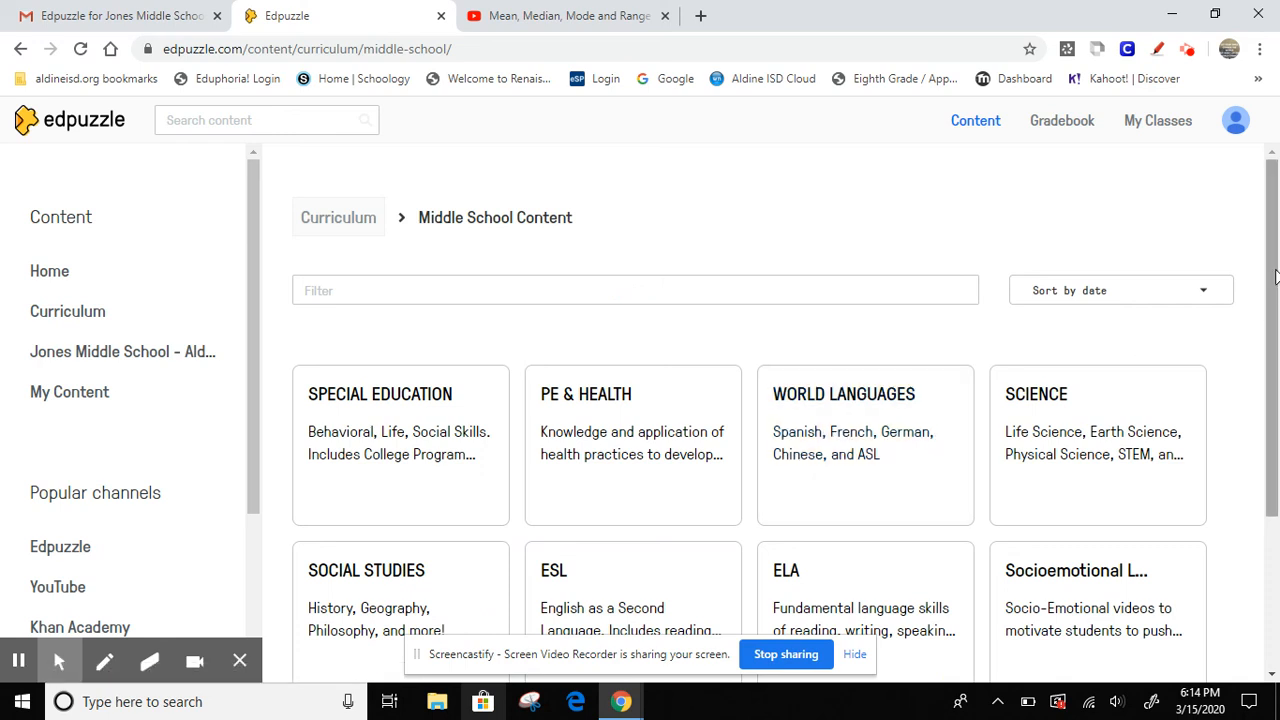
left_click_drag(1270, 270, 1277, 376)
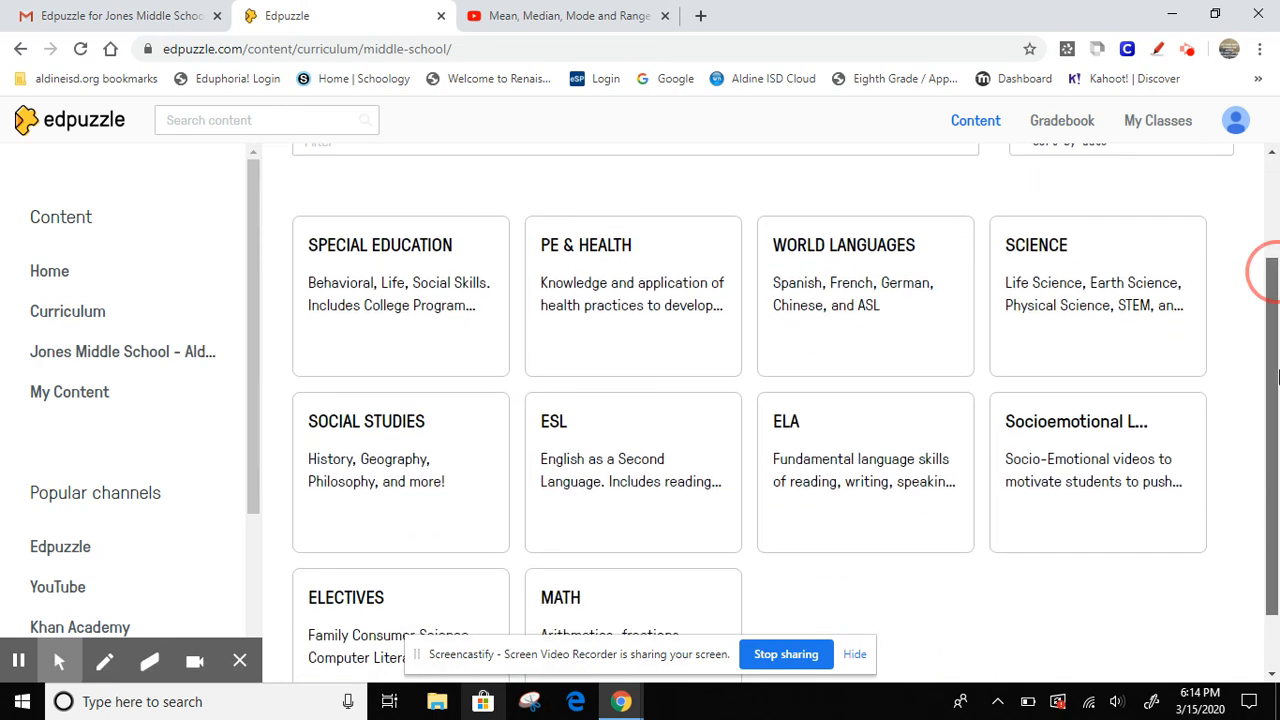
left_click_drag(1277, 376, 1277, 388)
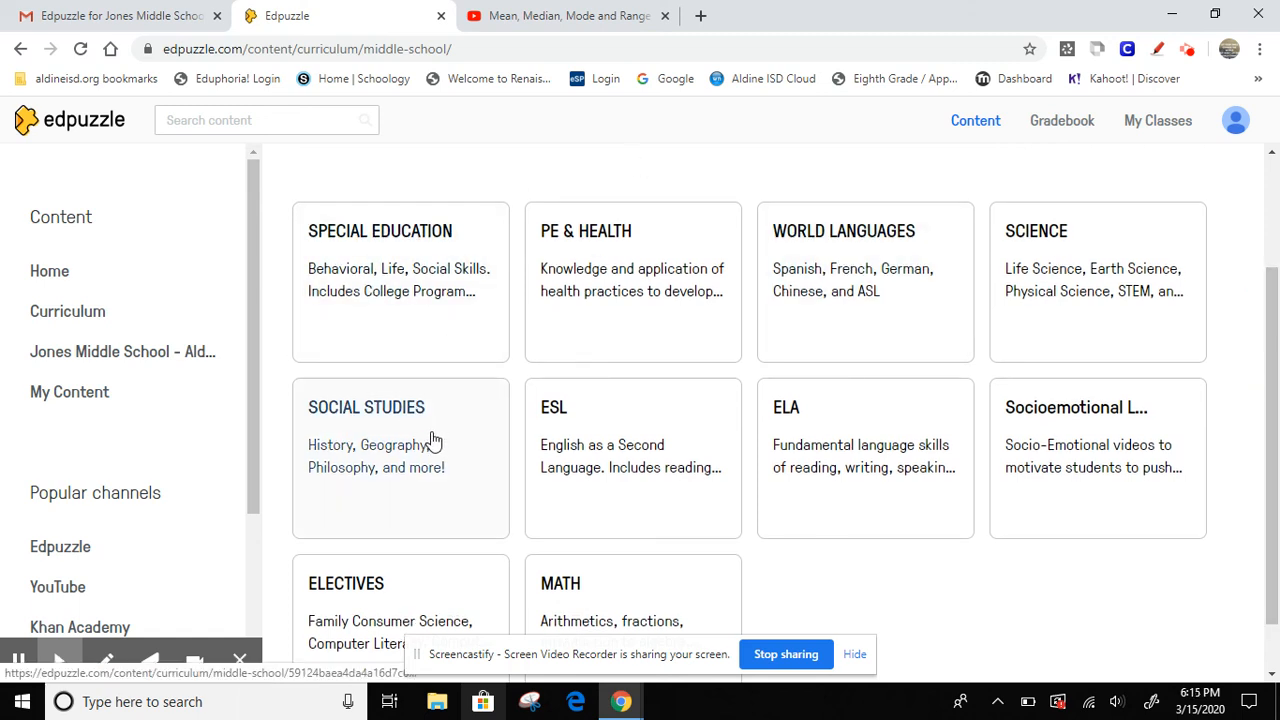
Open the Tennis videos inside the Physical Education folder of PE & Health
left_click(590, 234)
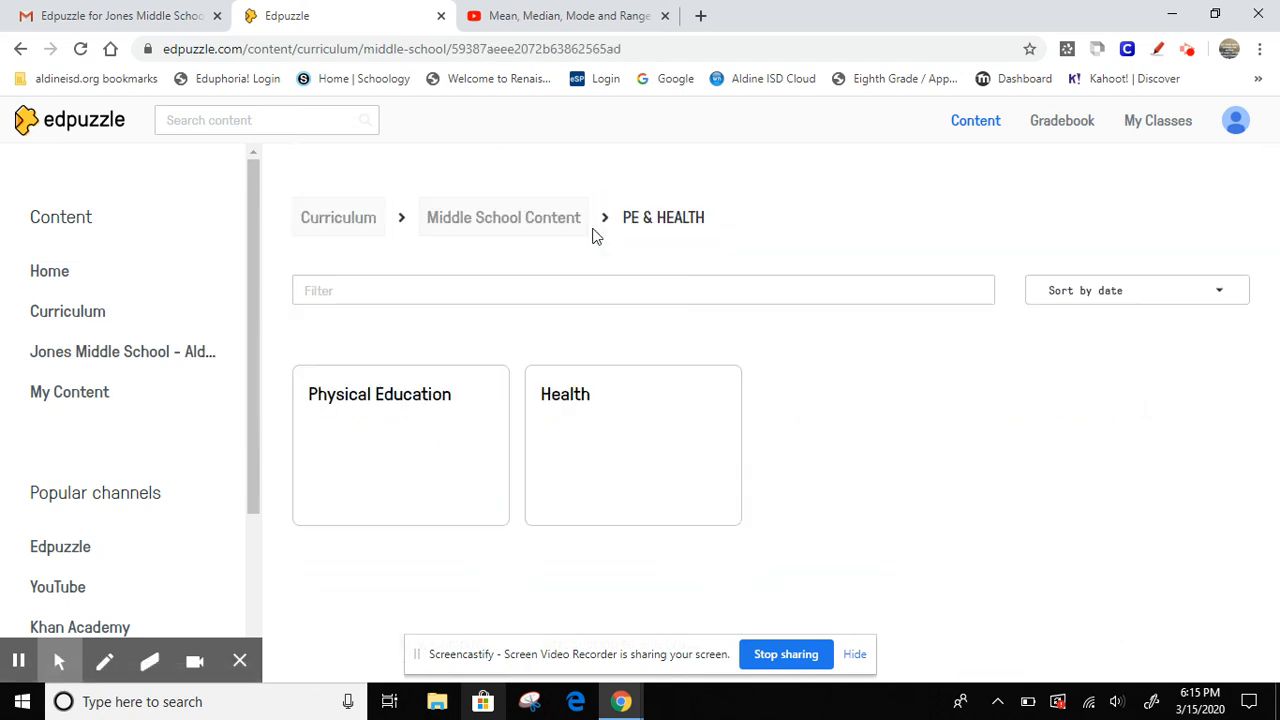
left_click(434, 388)
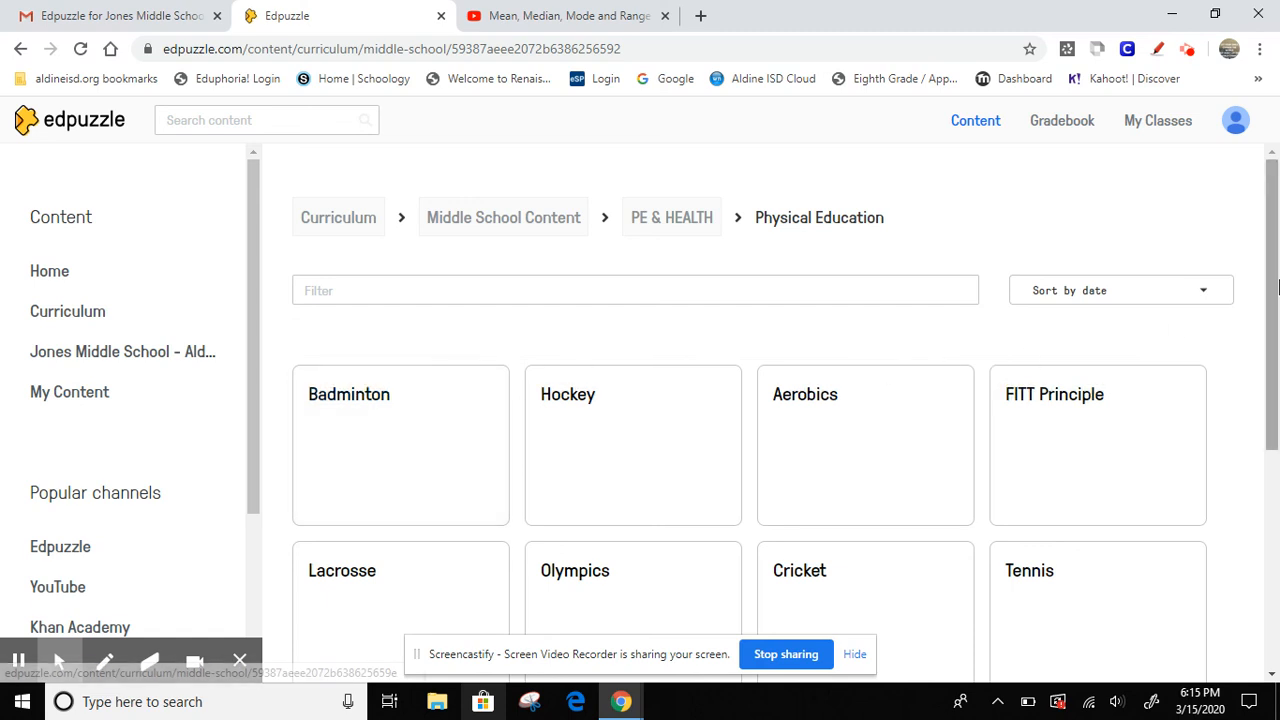
left_click_drag(1272, 285, 1275, 416)
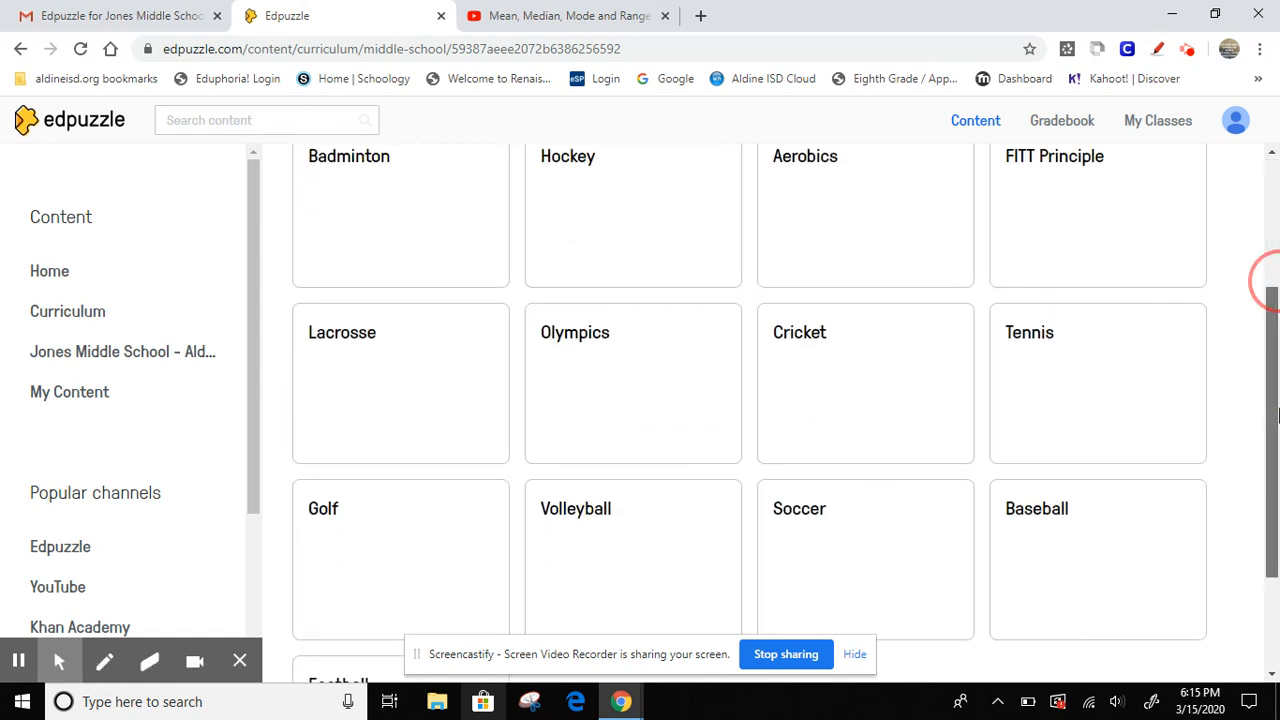
left_click(1030, 362)
left_click(1036, 346)
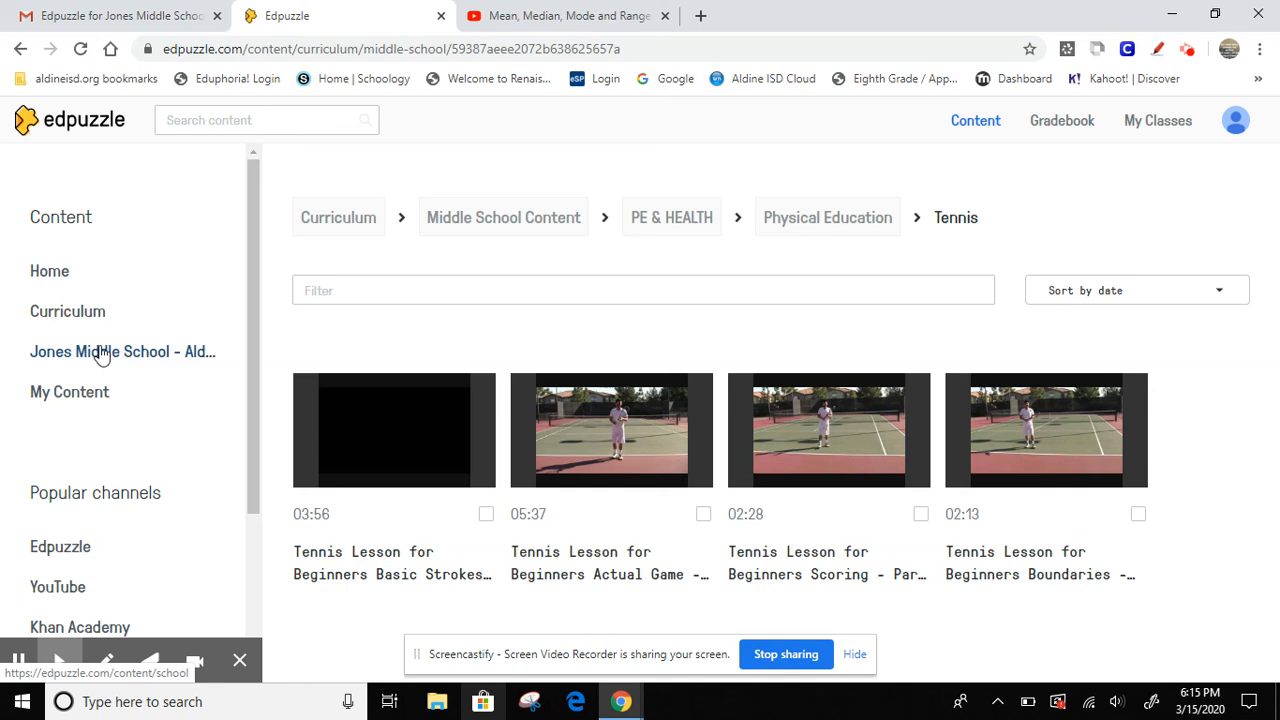
View My Content and its video upload page, and return to the Edpuzzle home page
left_click(60, 391)
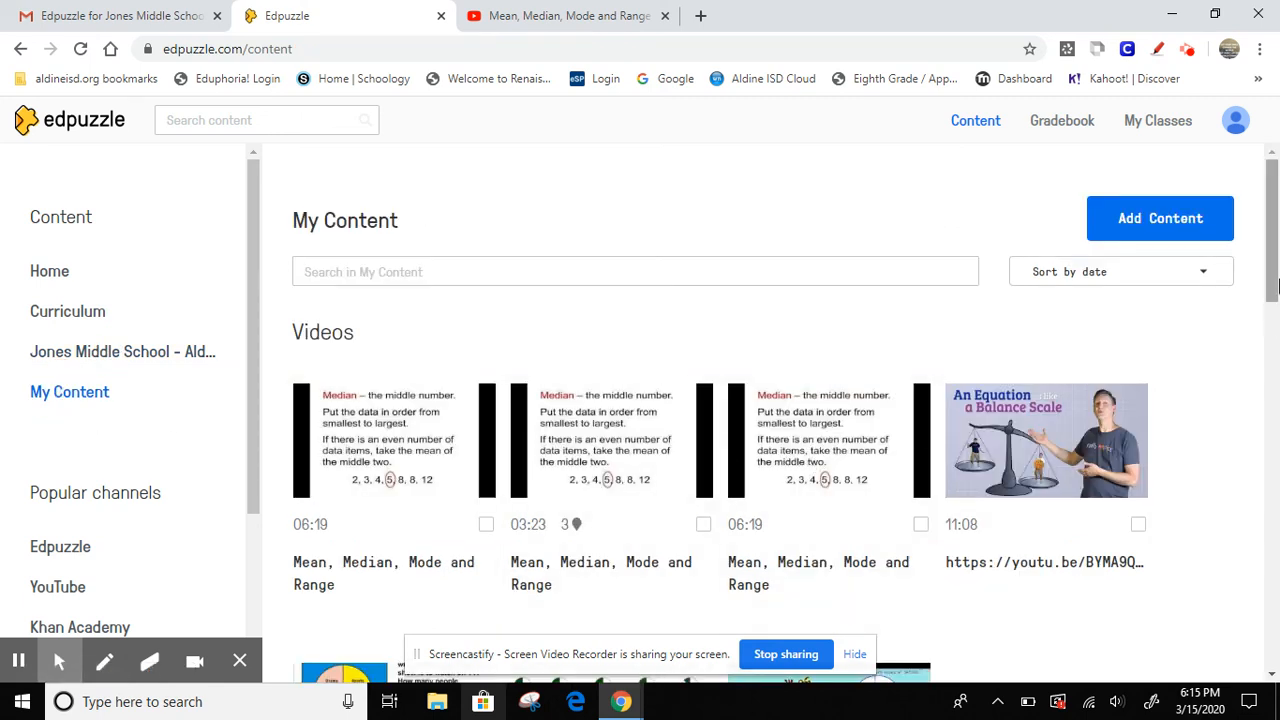
mouse_move(1272, 243)
left_mouse_down()
mouse_move(1277, 460)
mouse_move(1272, 218)
left_mouse_up()
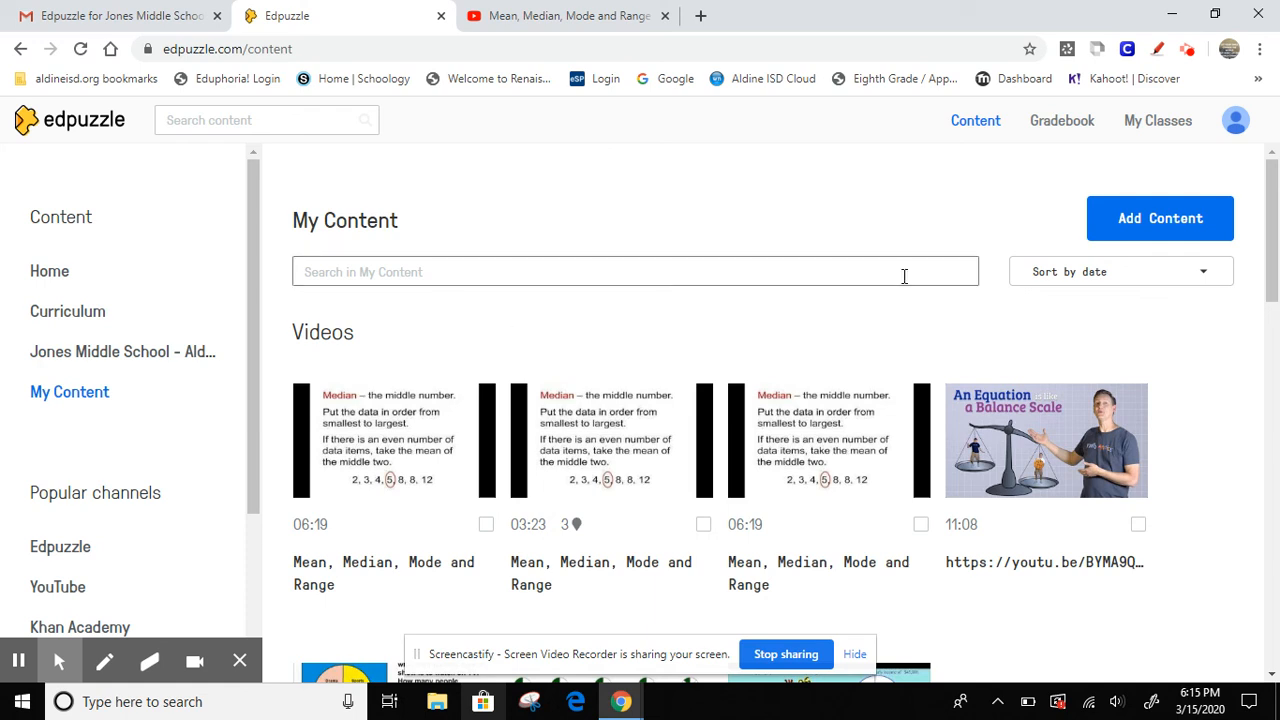
left_click(1133, 215)
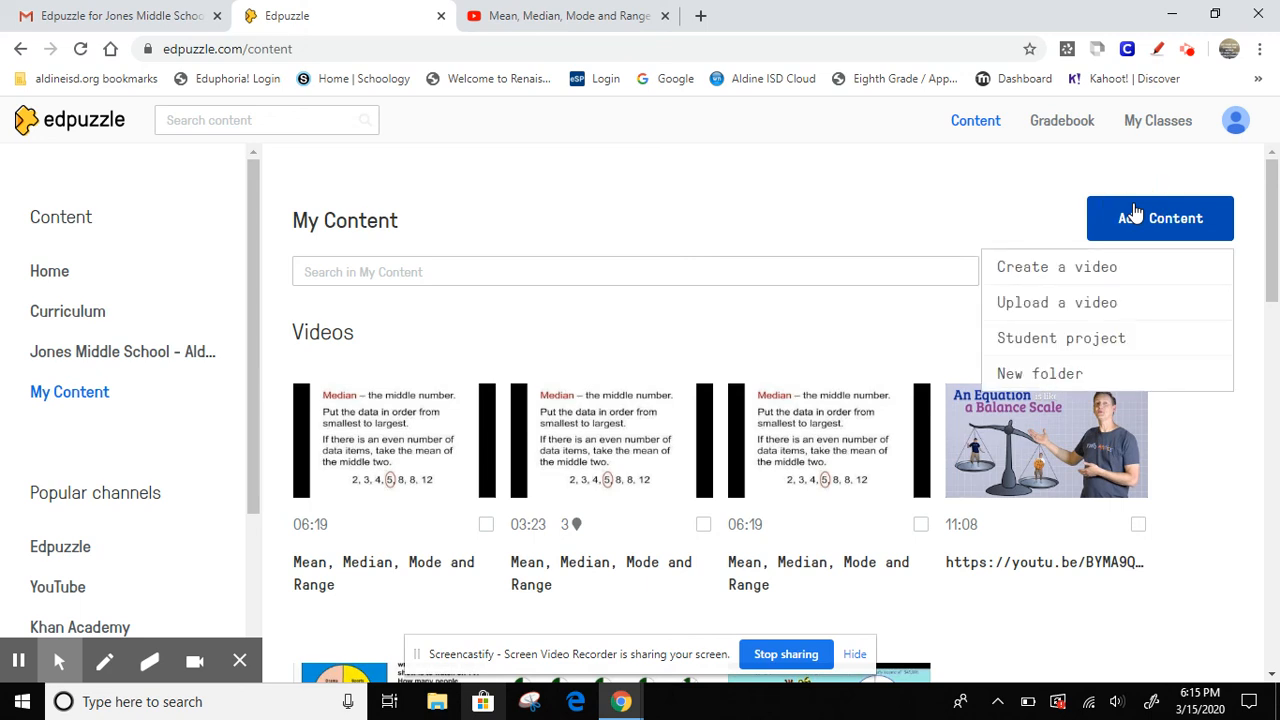
left_click(1037, 305)
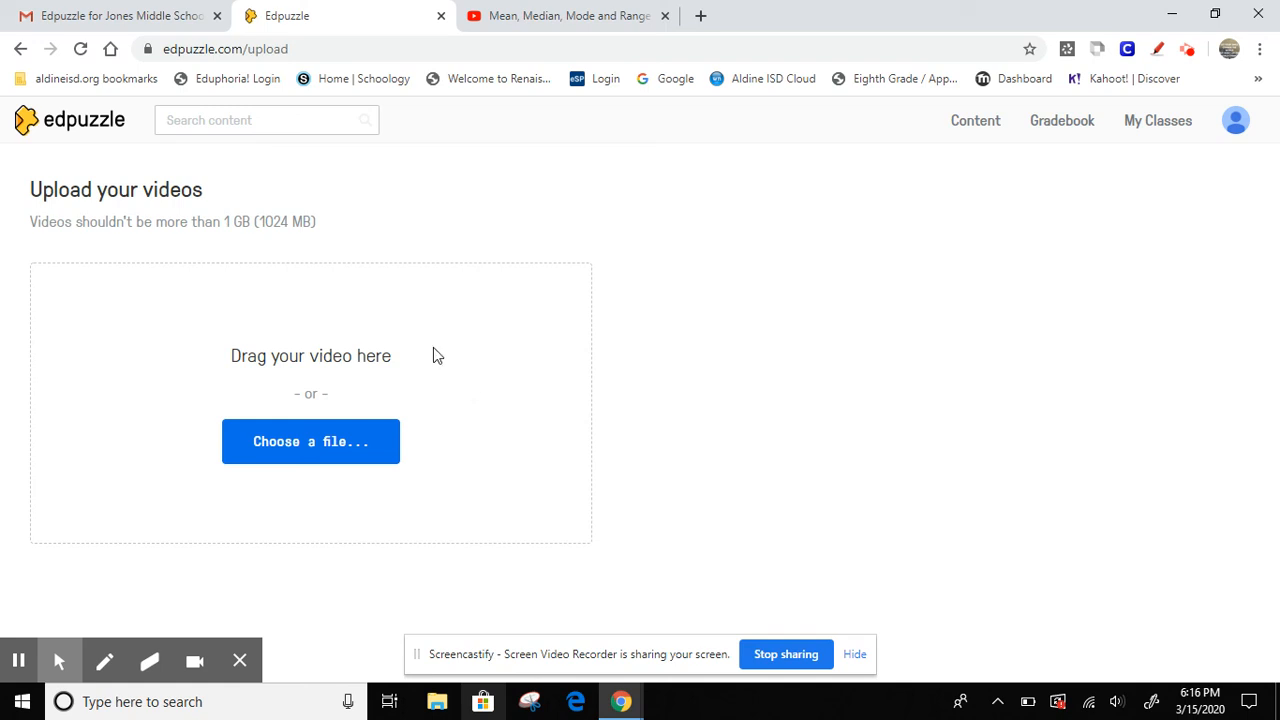
left_click(69, 127)
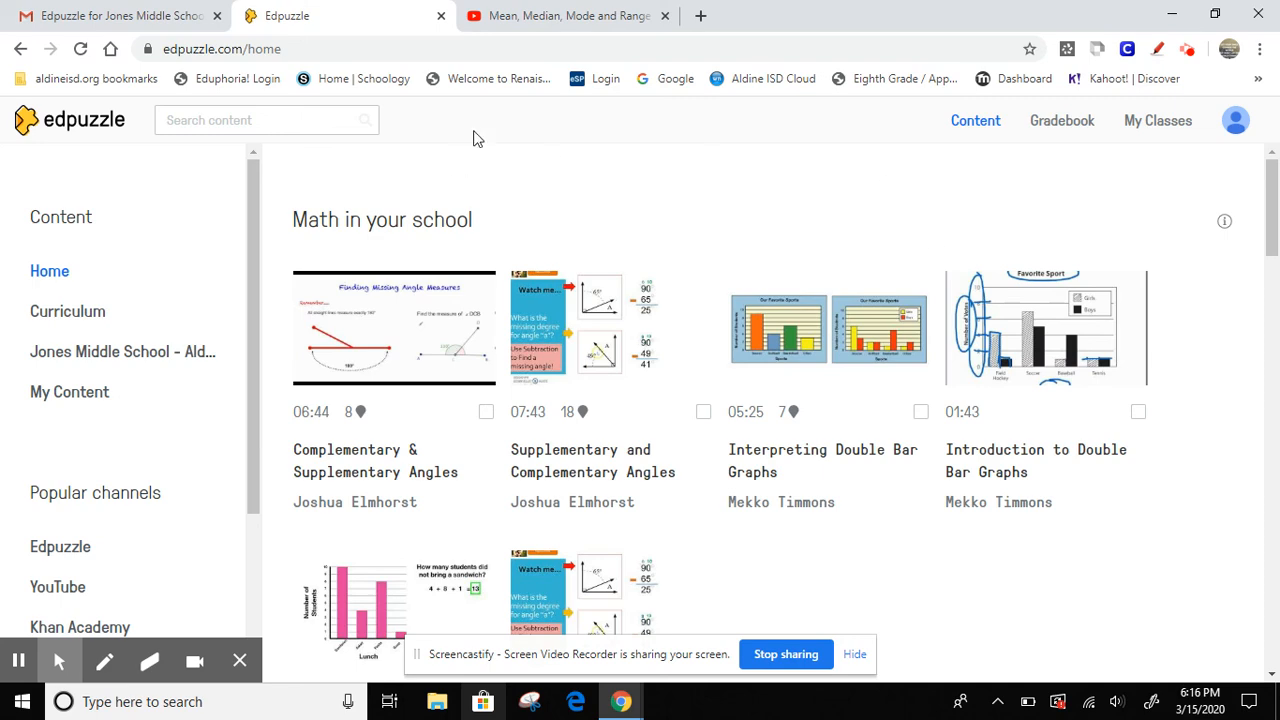
Switch to YouTube and copy the full URL of the "Mean, Median, Mode and Range" video
left_click(568, 15)
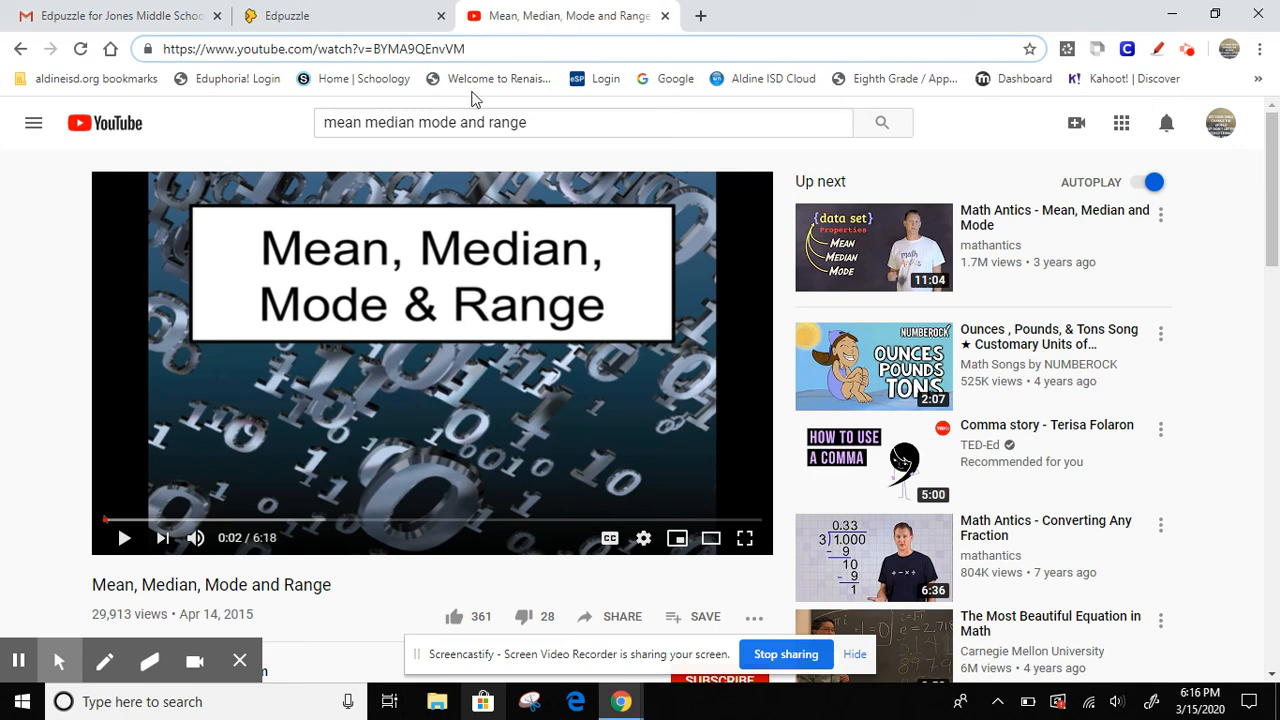
left_click(500, 50)
left_click_drag(483, 50, 162, 46)
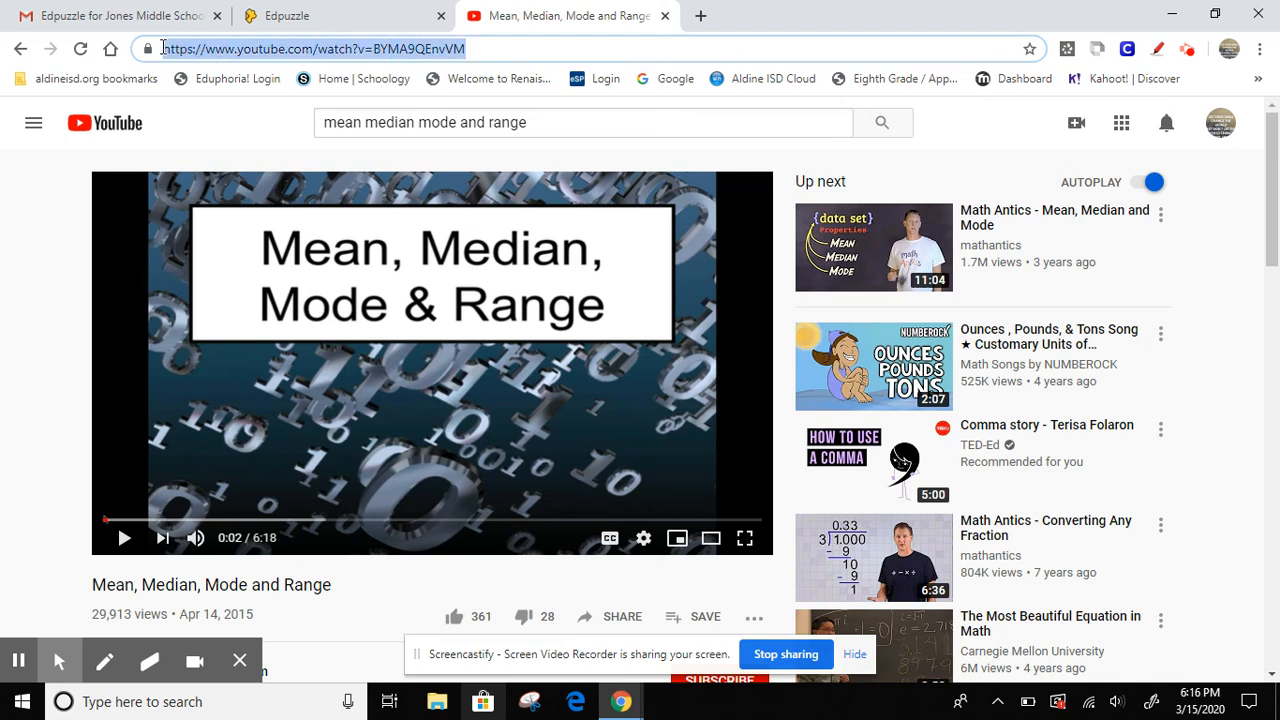
left_click(318, 16)
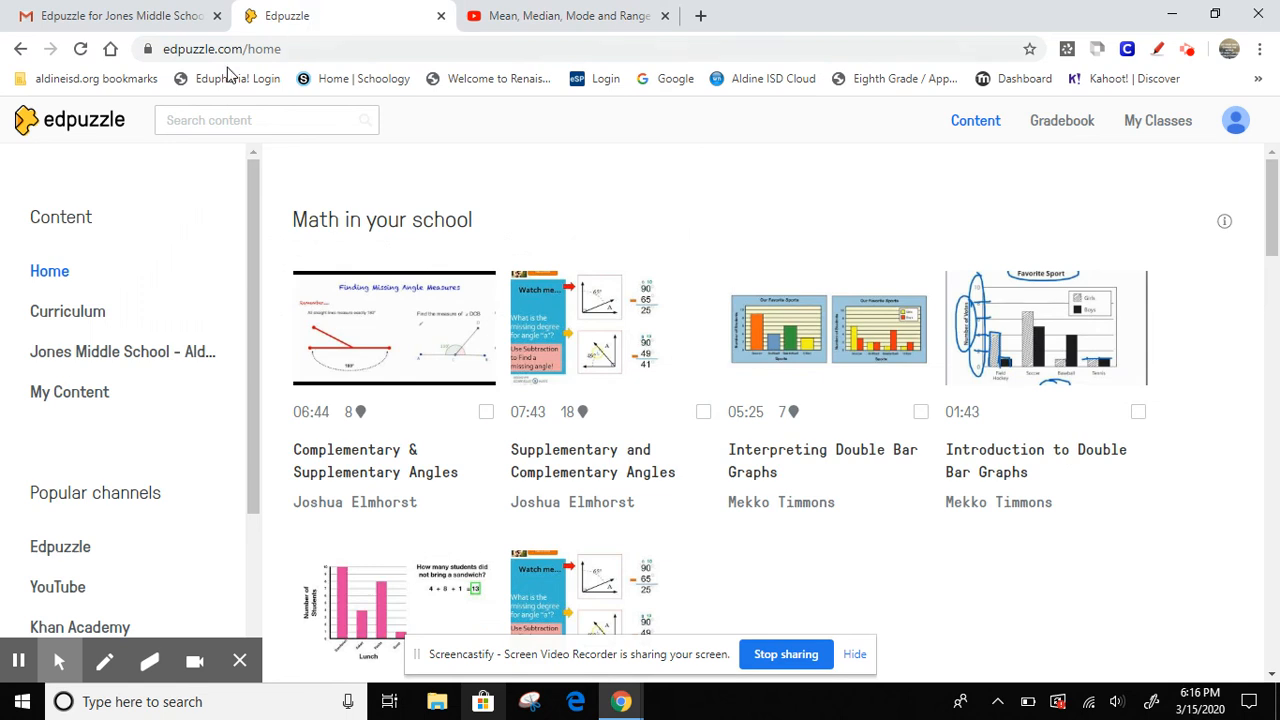
left_click(220, 120)
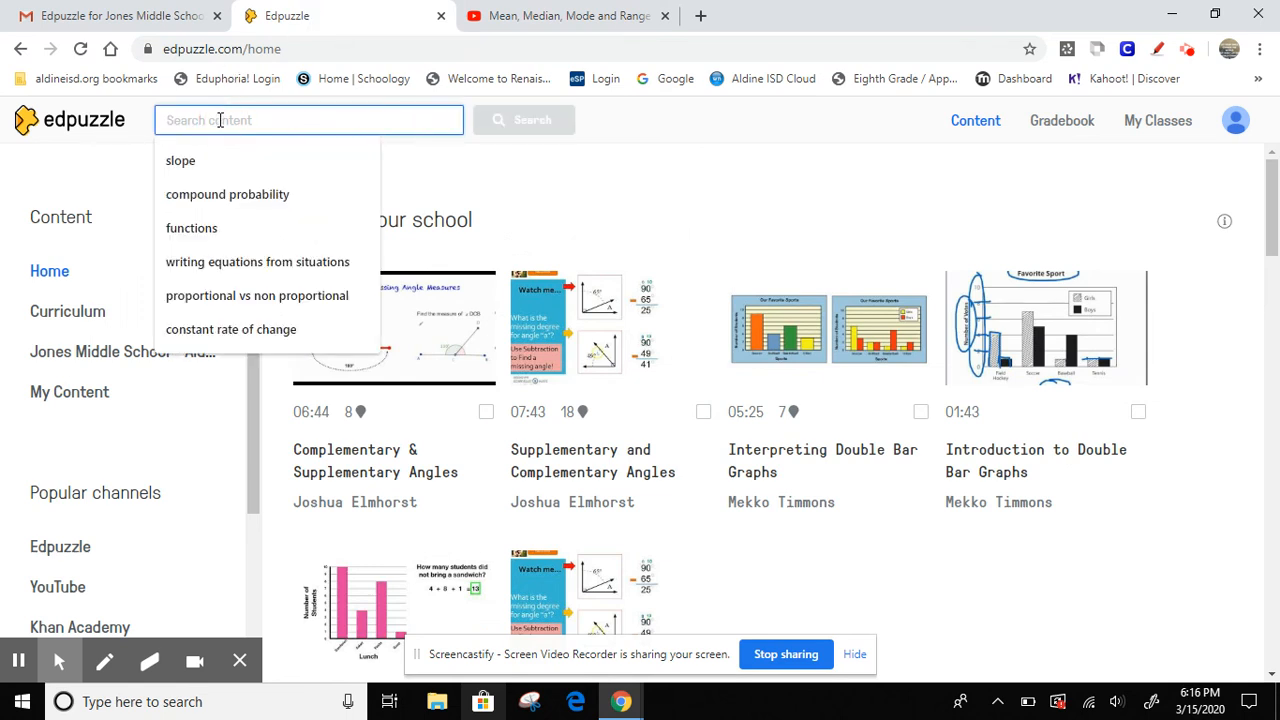
type("https://www.youtube.com/watch?v=BYMA9OEnvVM")
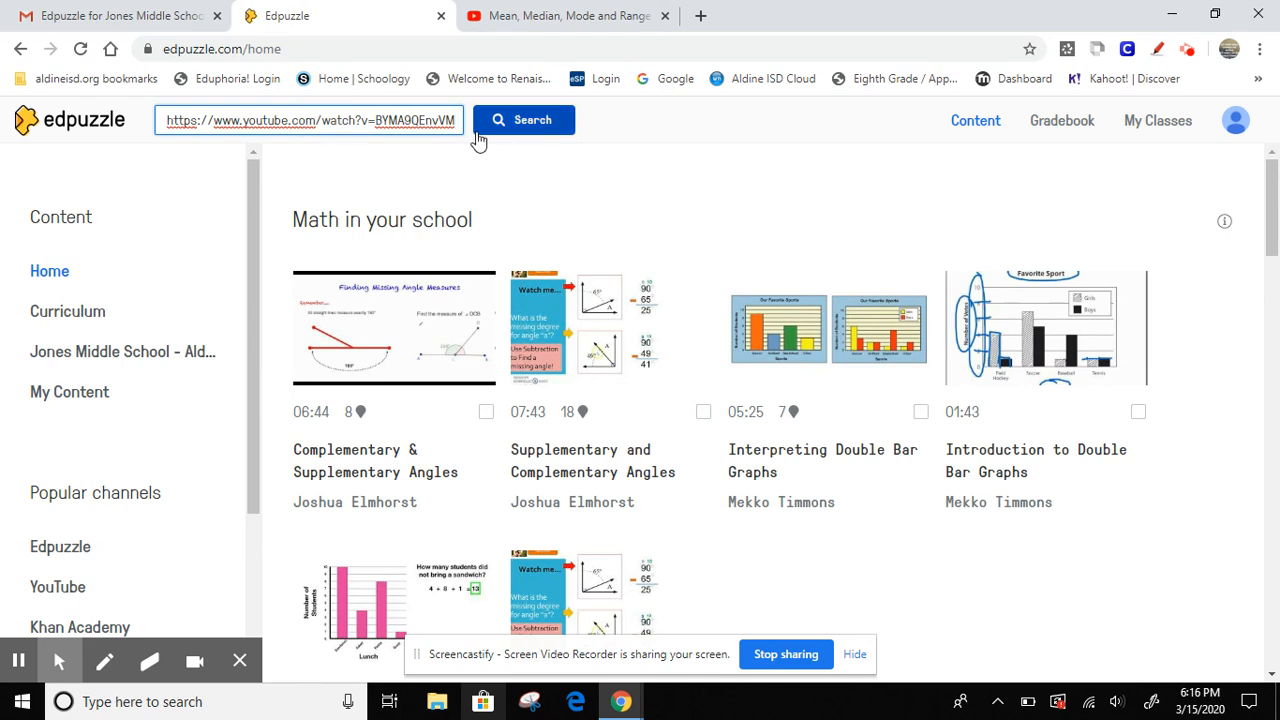
left_click(517, 124)
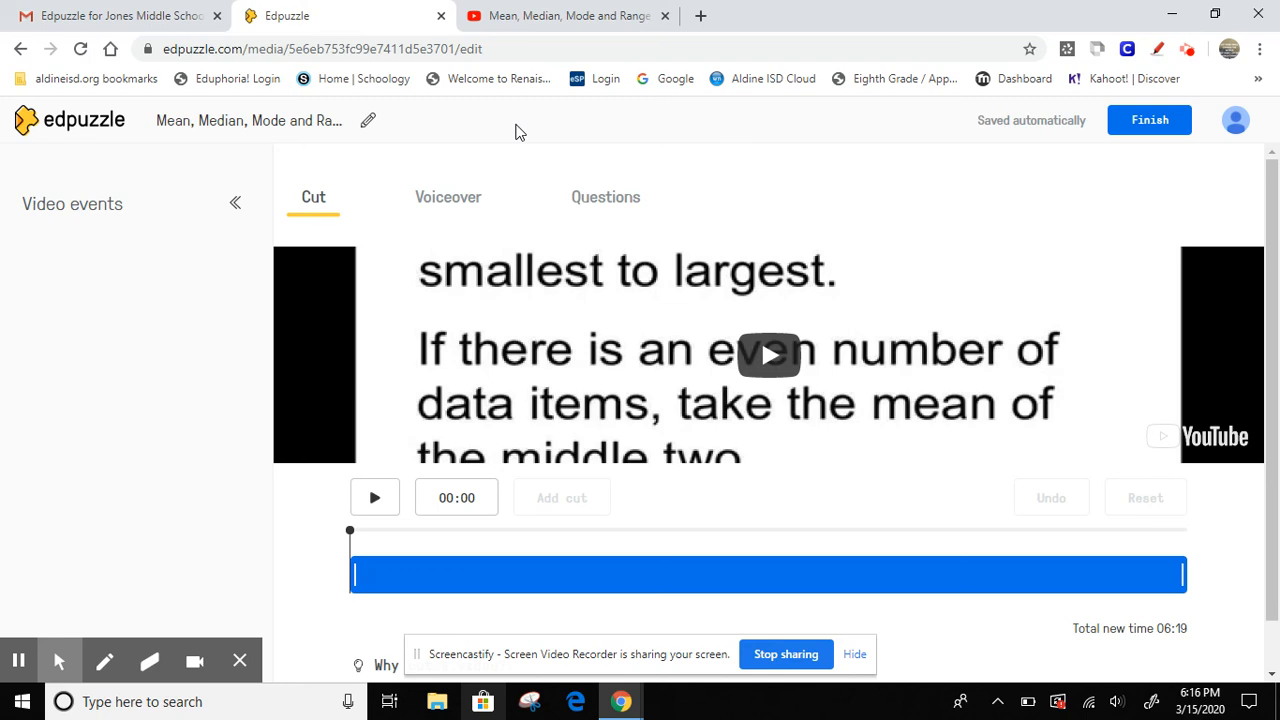
Play part of the video and trim its beginning so that it starts at about 00:32
left_click_drag(357, 568, 450, 565)
left_click(378, 497)
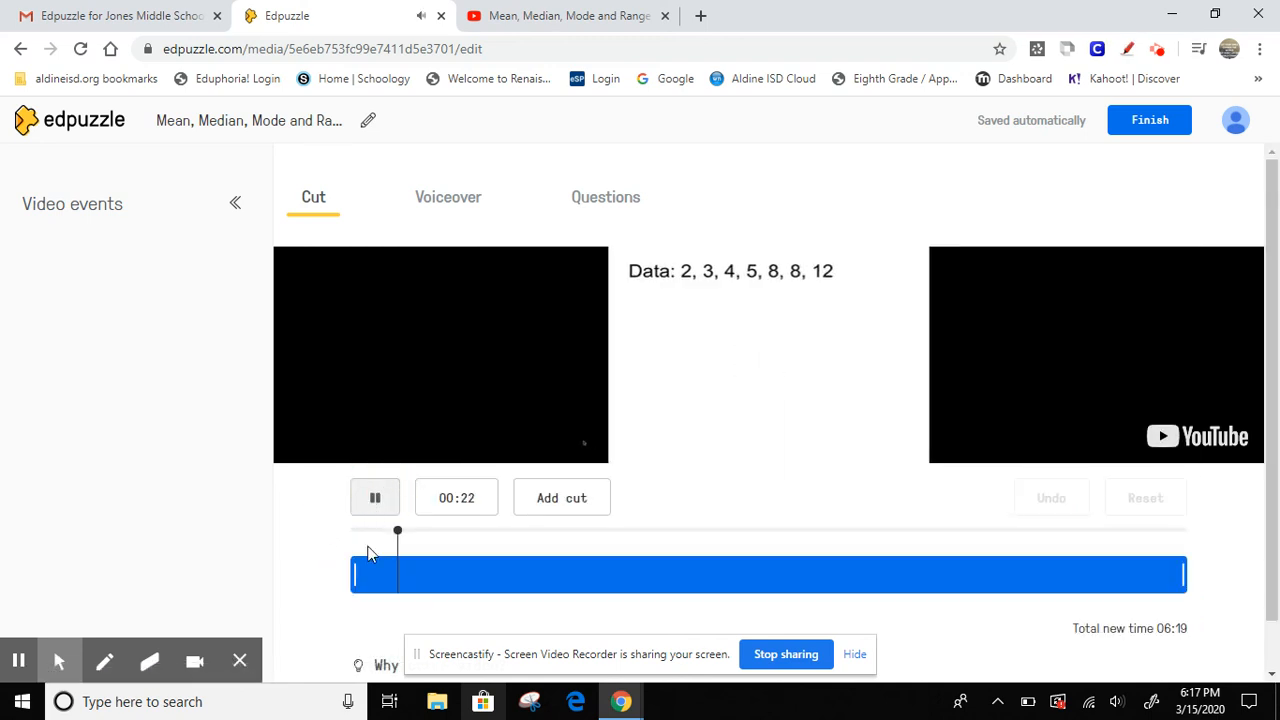
left_click(357, 568)
left_click_drag(357, 568, 423, 567)
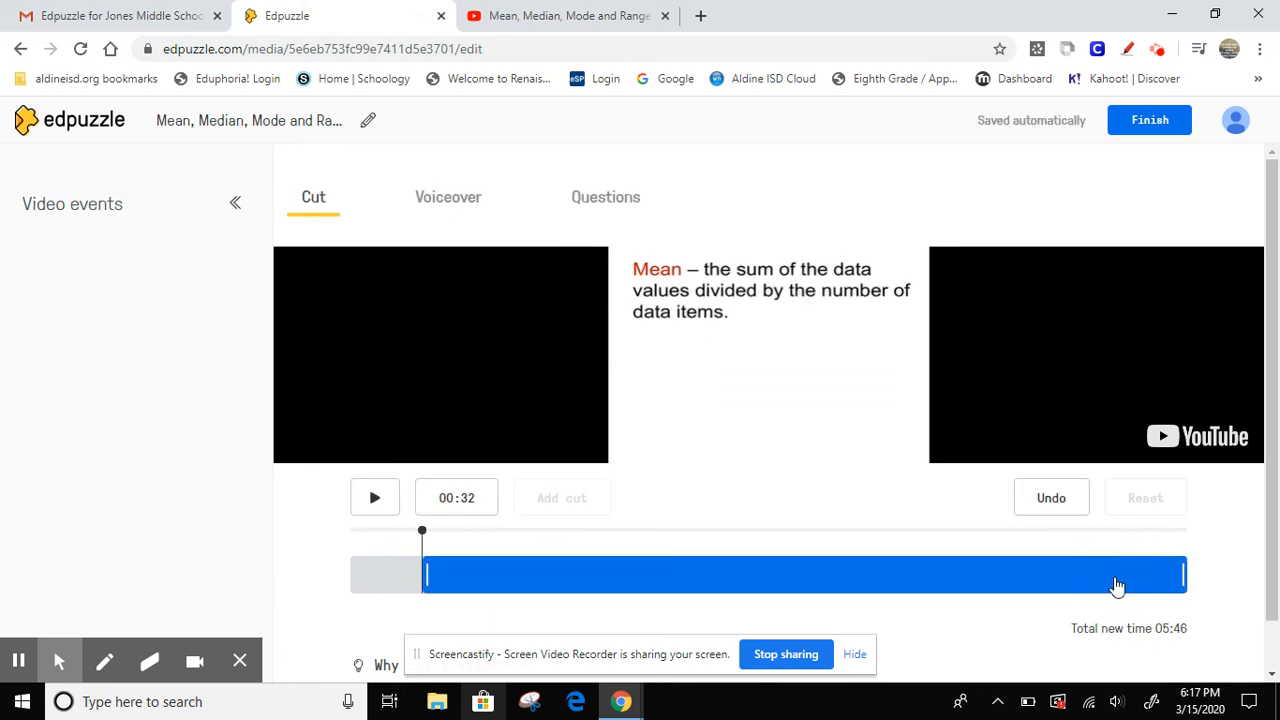
Trim the end of the video back to about 05:09 and undo that trim
left_click(1117, 580)
left_click_drag(1180, 572, 1030, 574)
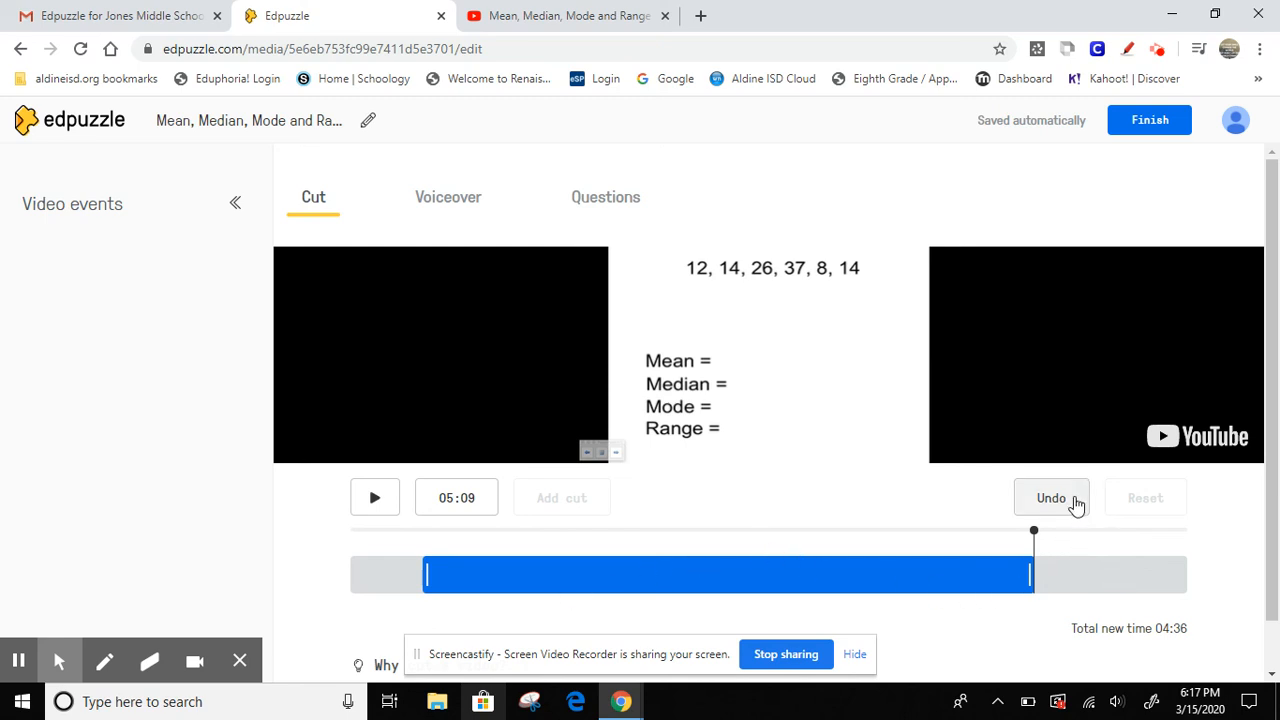
left_click(1075, 505)
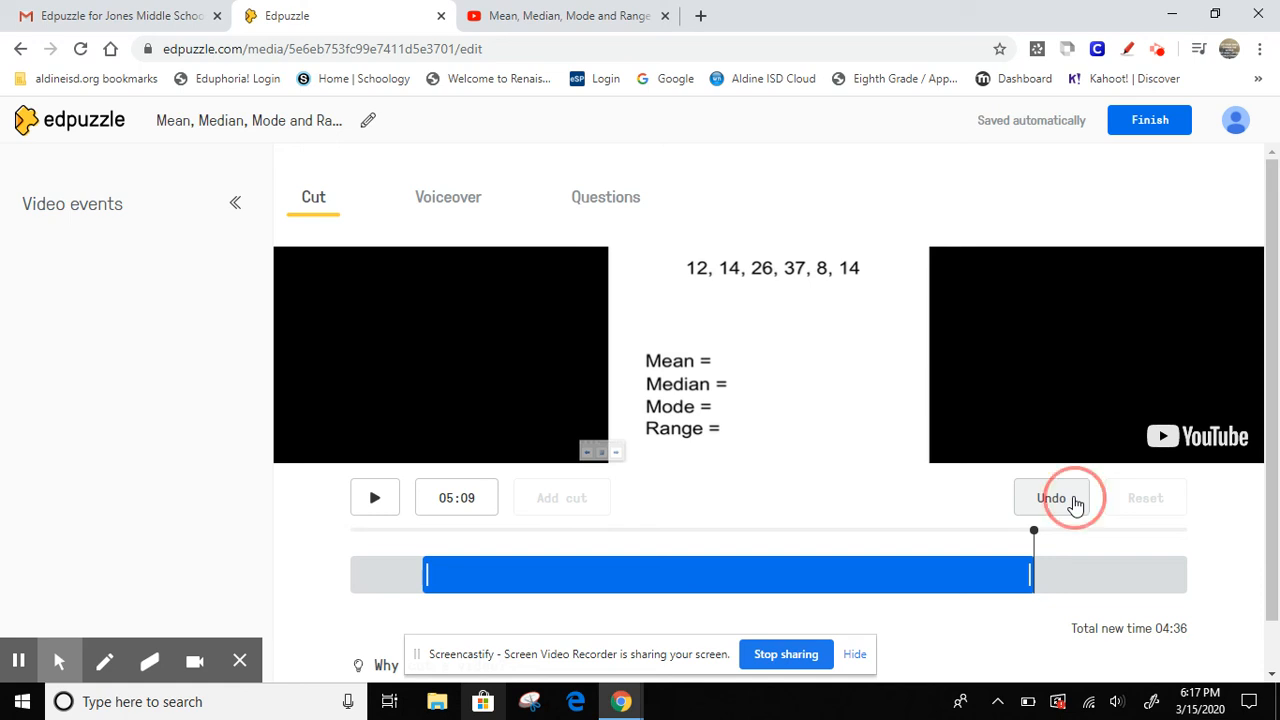
Undo the trims at the video's end and beginning and open the voiceover options
left_click(1075, 505)
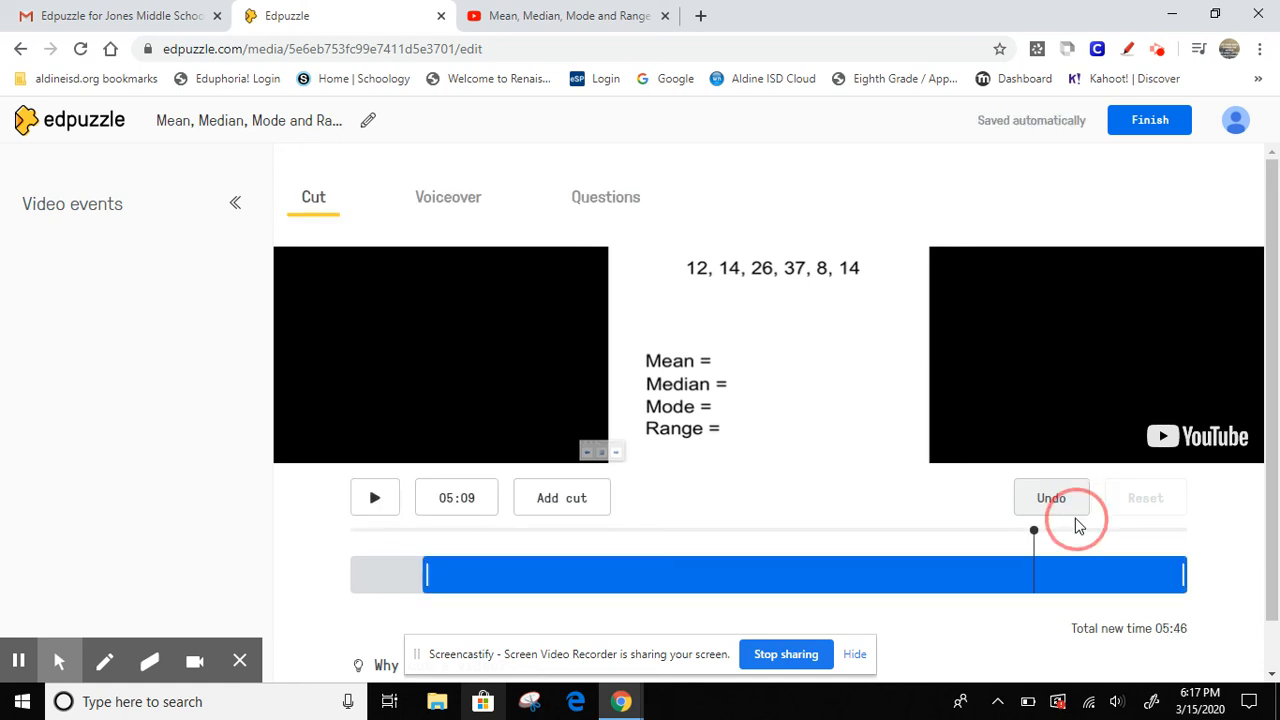
left_click(1038, 507)
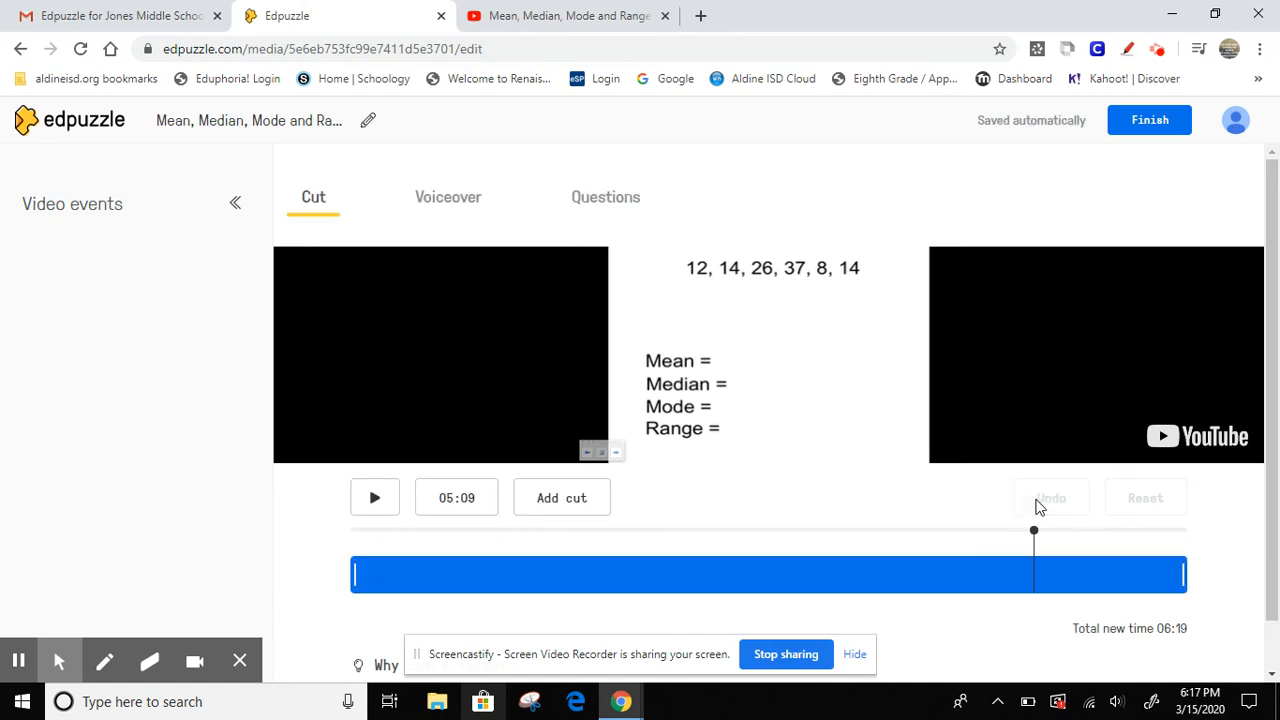
left_click(452, 208)
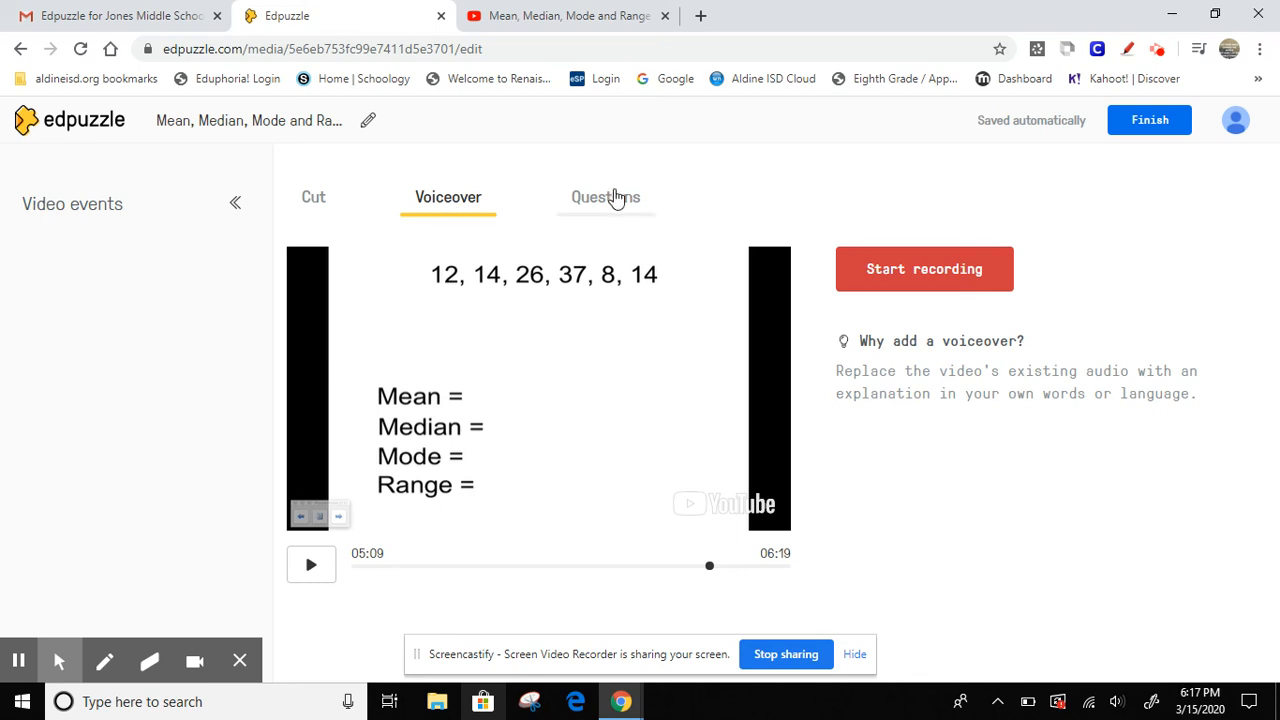
Play the video from about 00:51 in the question editor and set the computer's speaker volume to 0
left_click(614, 197)
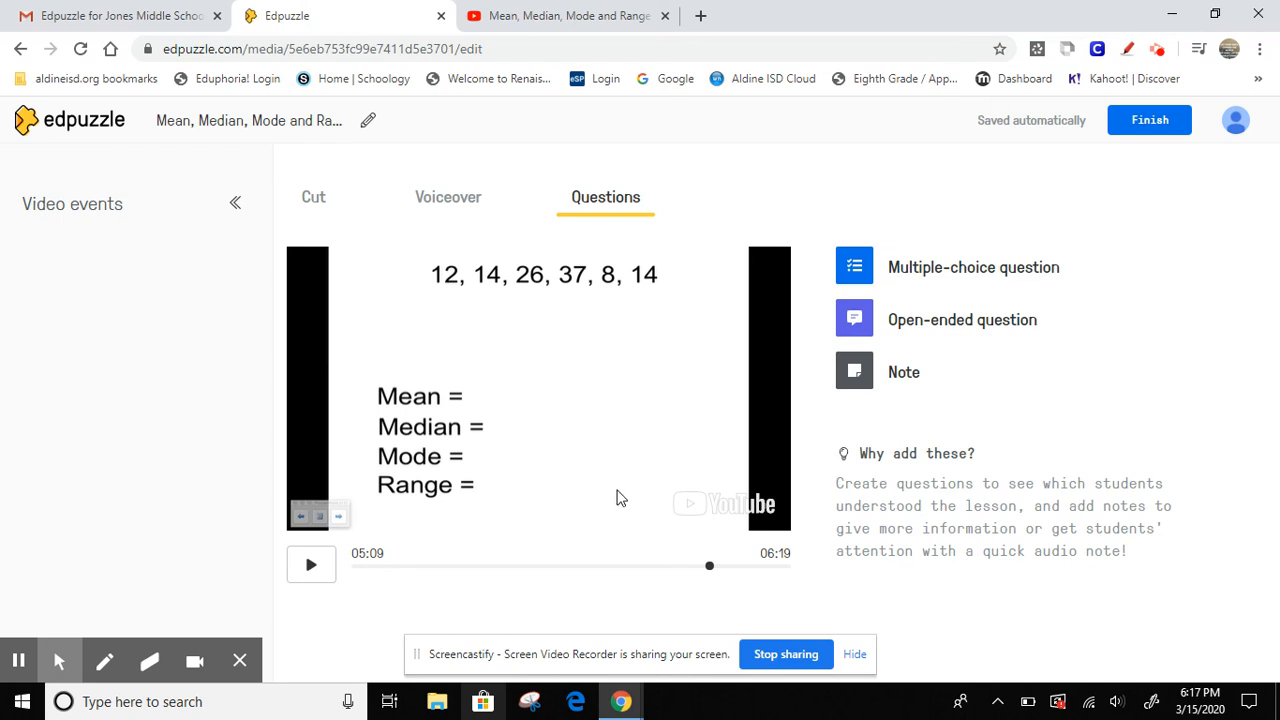
left_click_drag(710, 570, 414, 568)
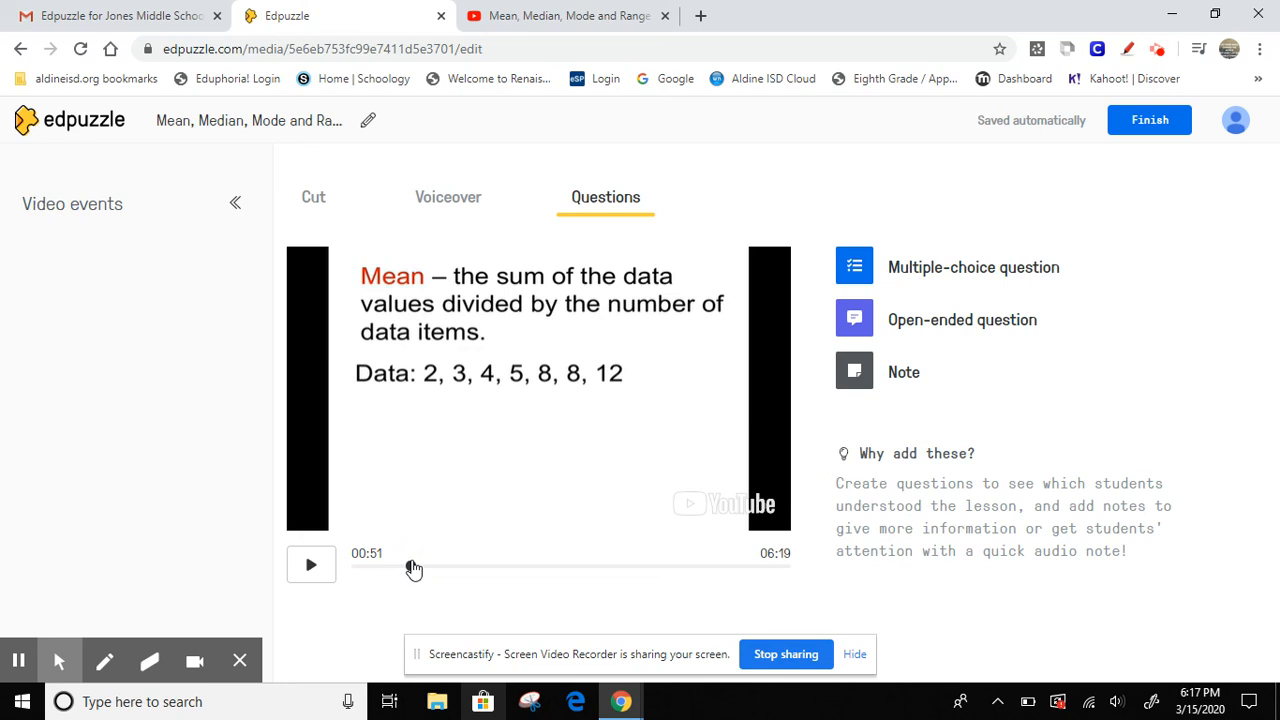
left_click(311, 568)
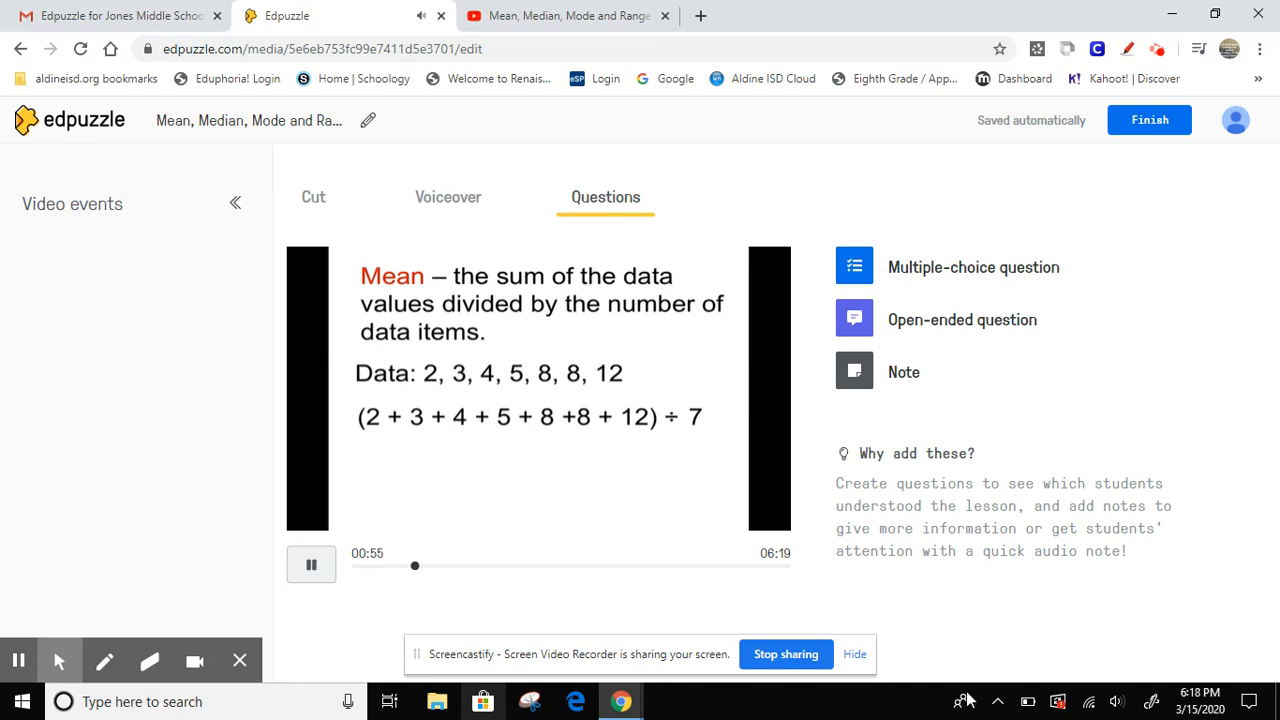
left_click(1120, 705)
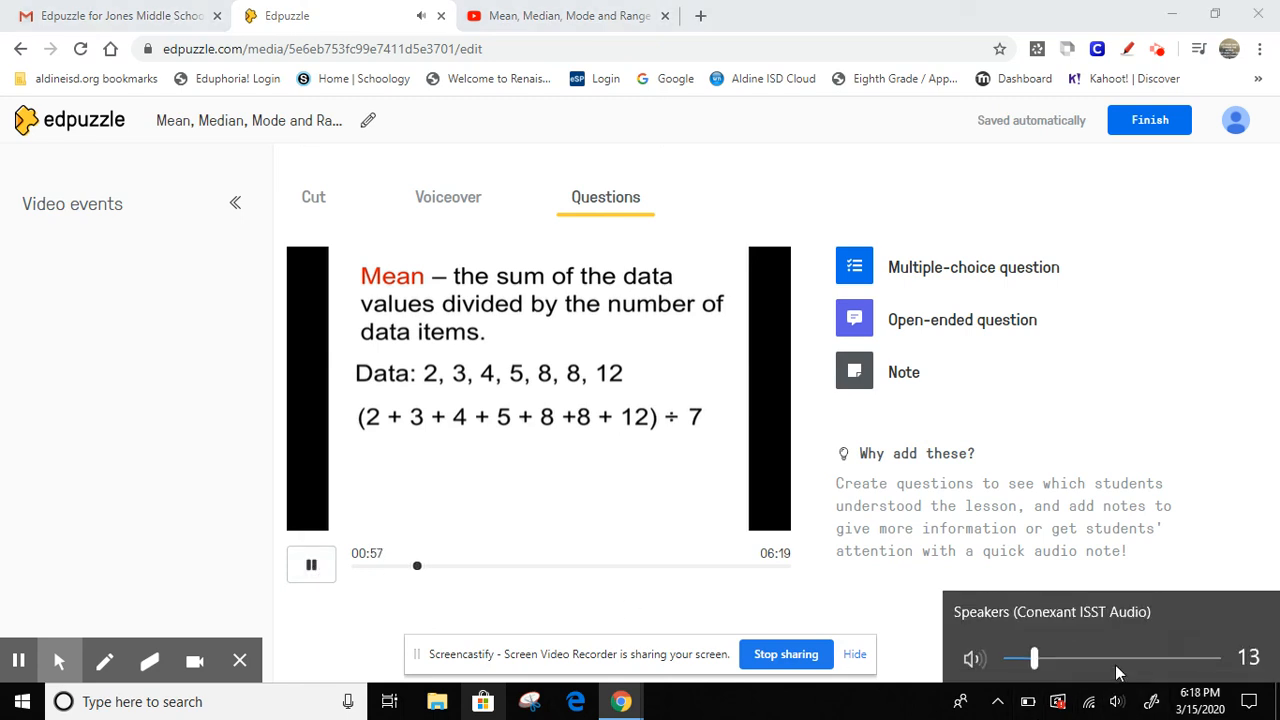
left_click_drag(1036, 657, 960, 656)
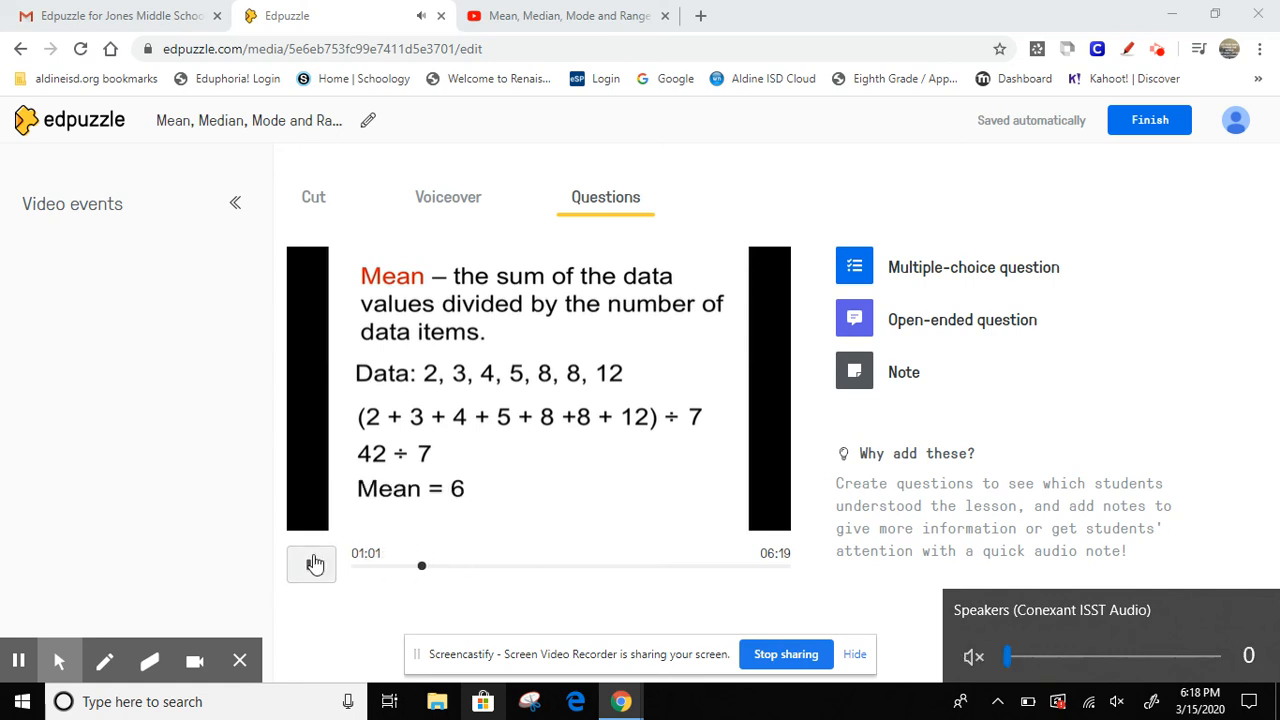
Add a multiple-choice question at 01:03 with the text "What is the mean of the data?"
left_click(918, 262)
left_click(918, 262)
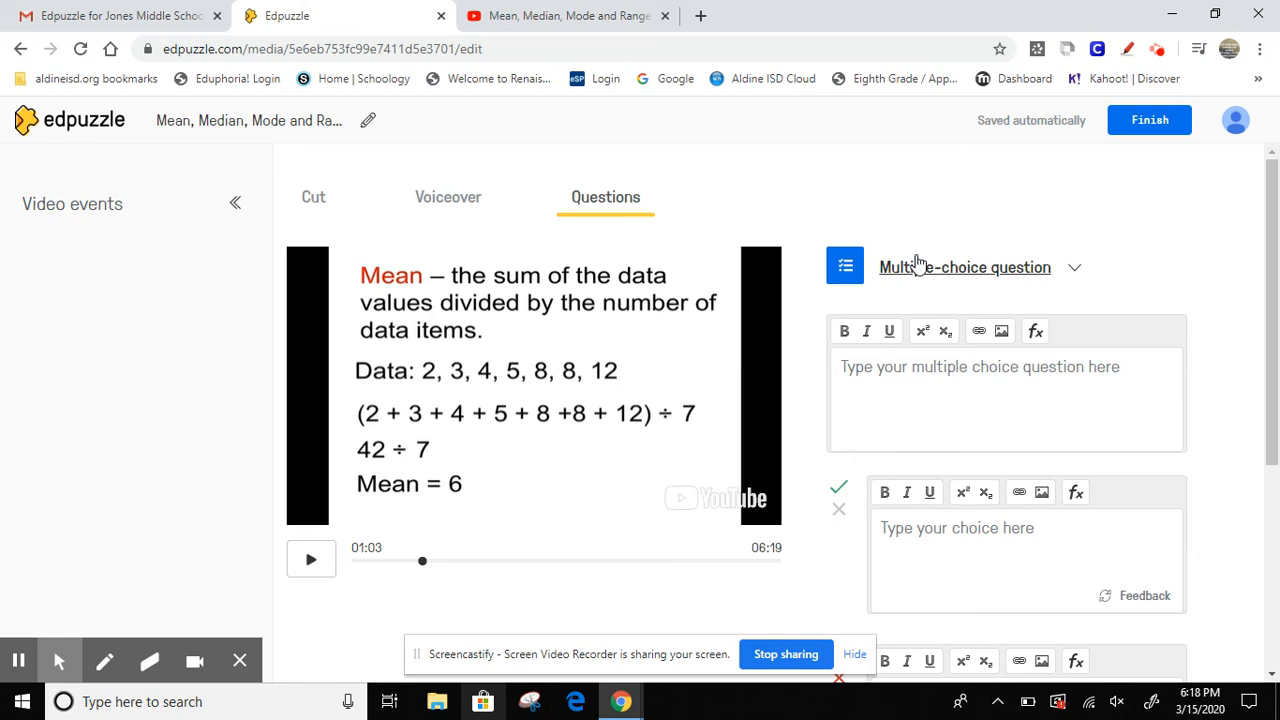
left_click(912, 382)
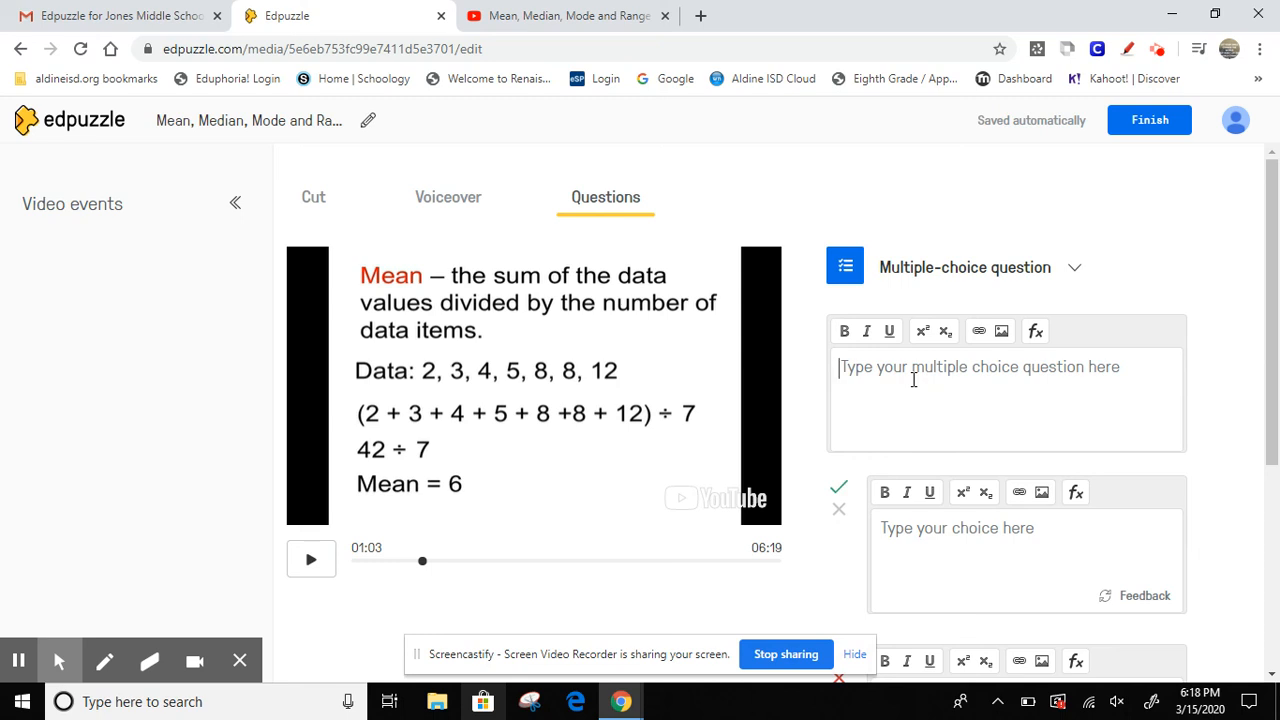
type("What")
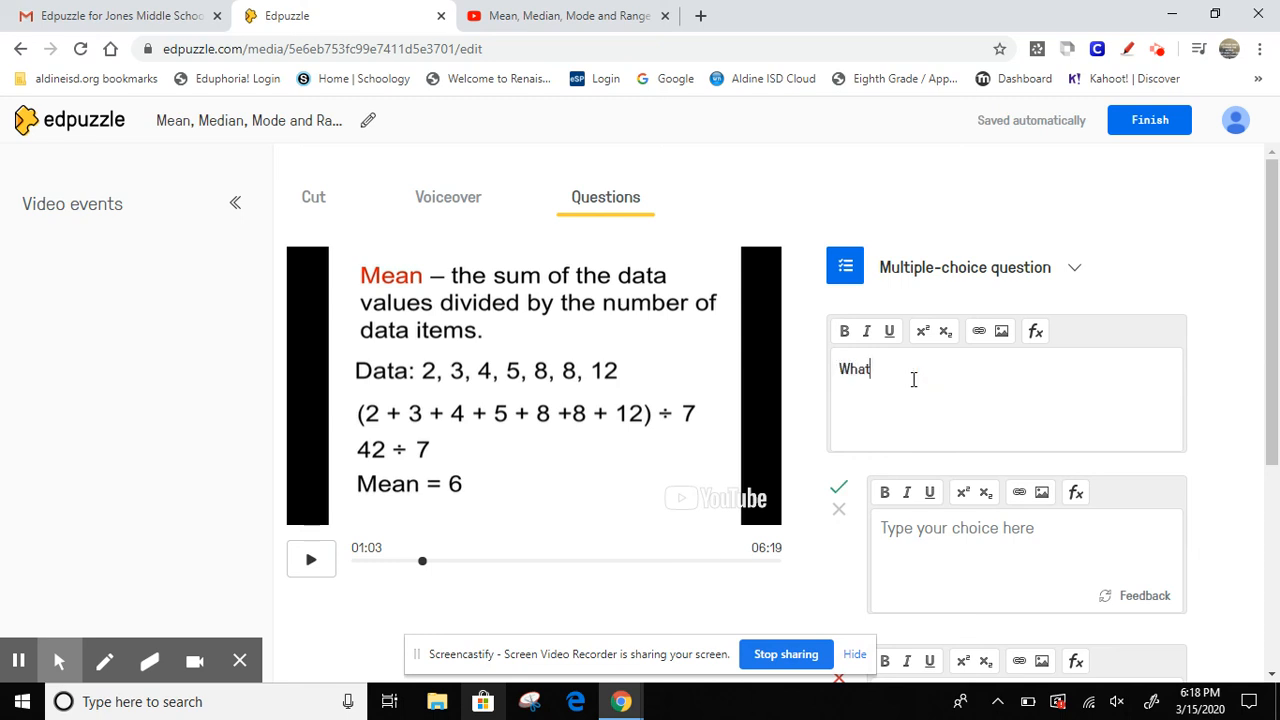
type(" is the mean of the data")
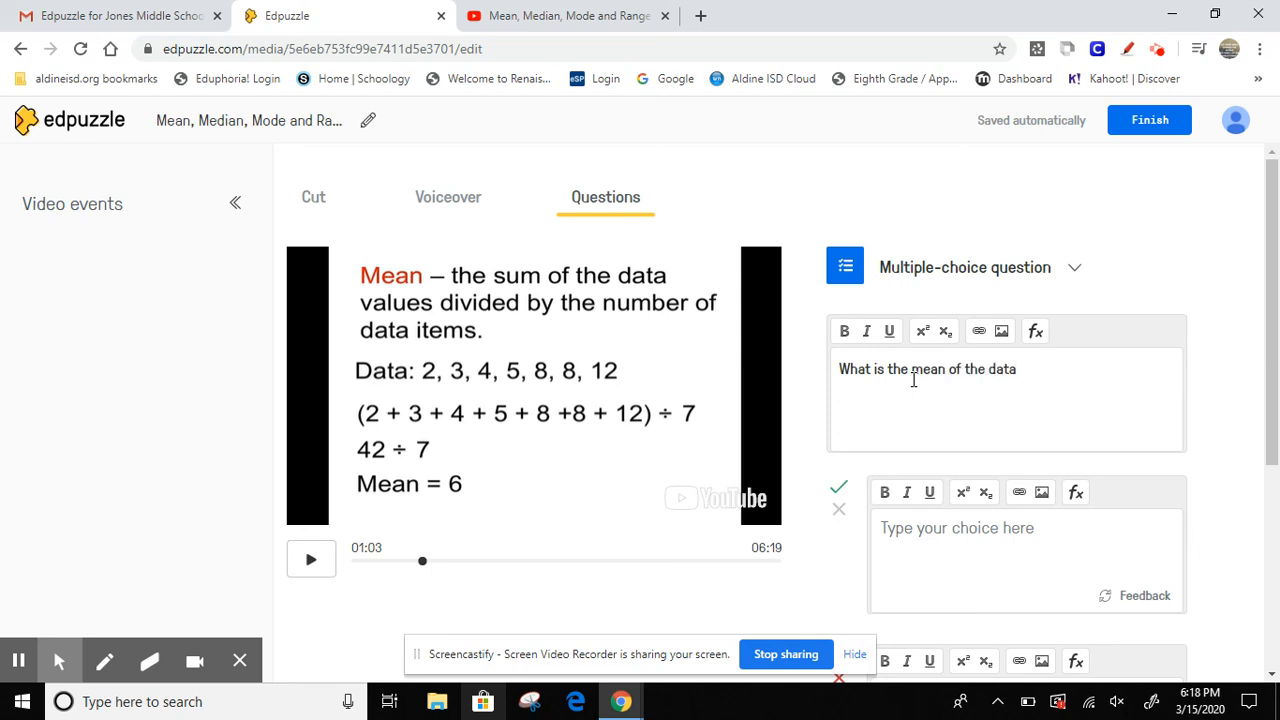
type("?")
Enter 6 as the correct answer and 5 as an incorrect answer to the mean question
left_click(932, 548)
scroll(1268, 410, "down", 1)
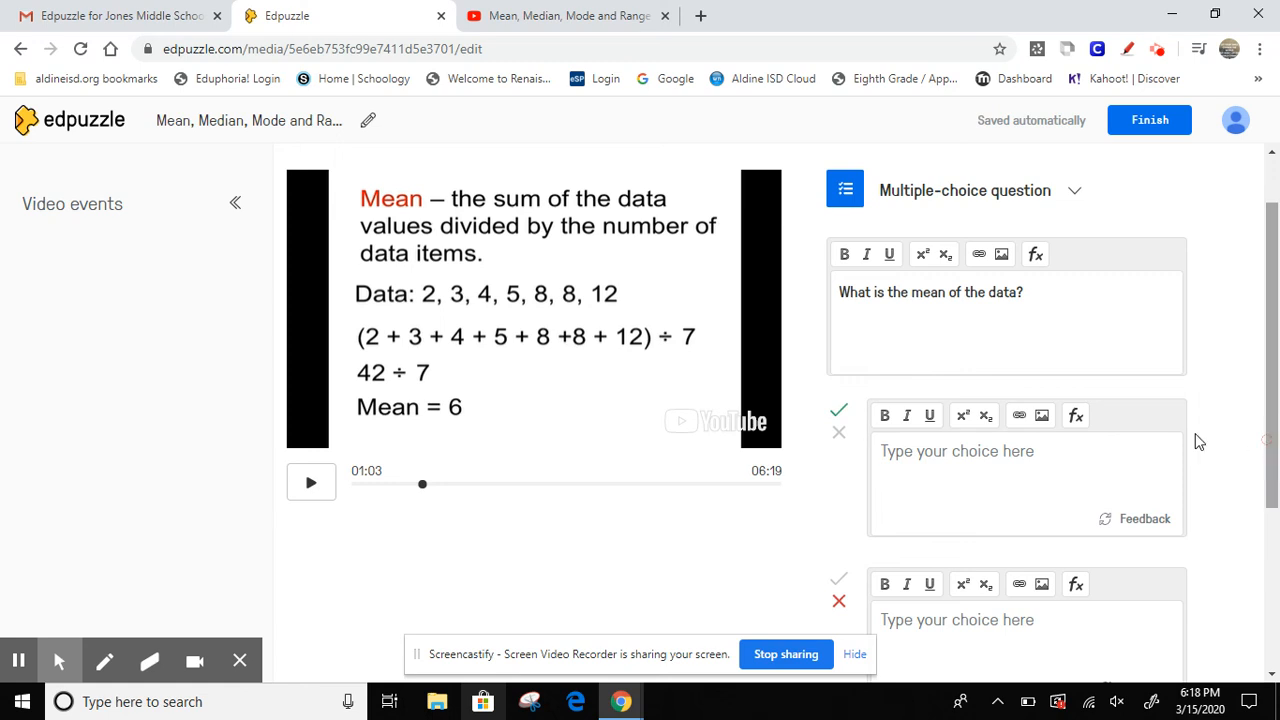
left_click(840, 412)
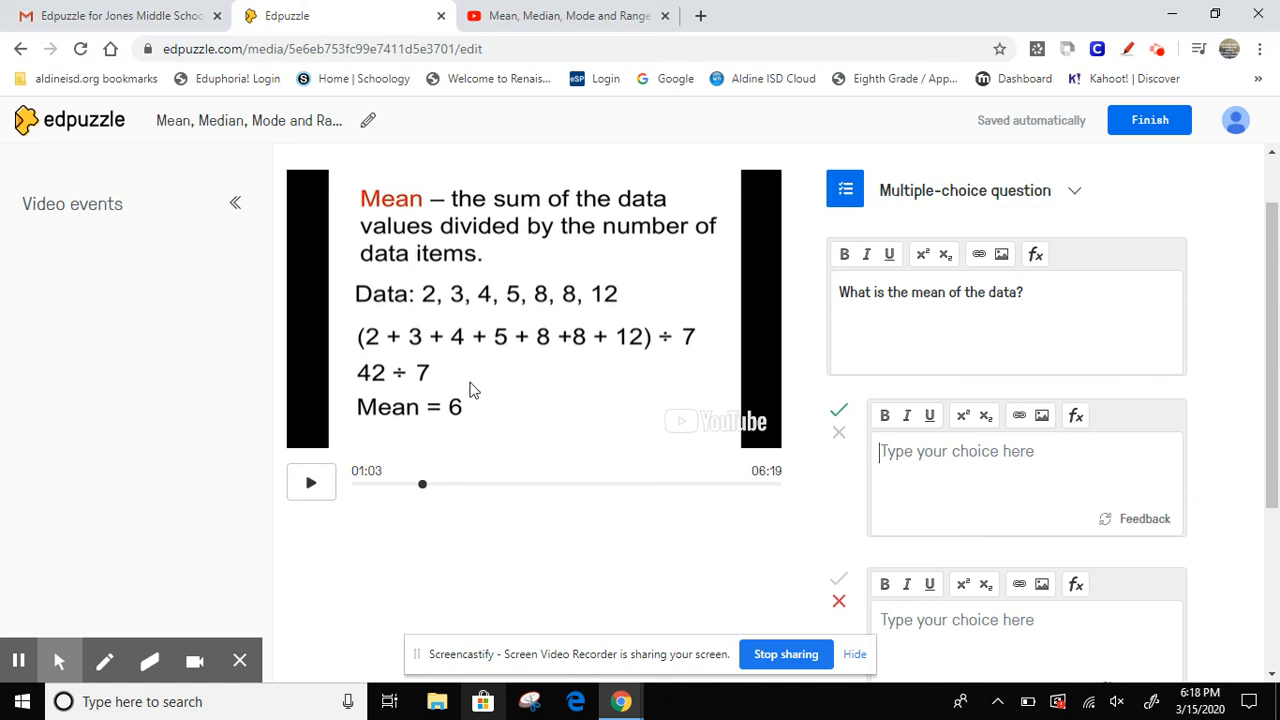
type("6")
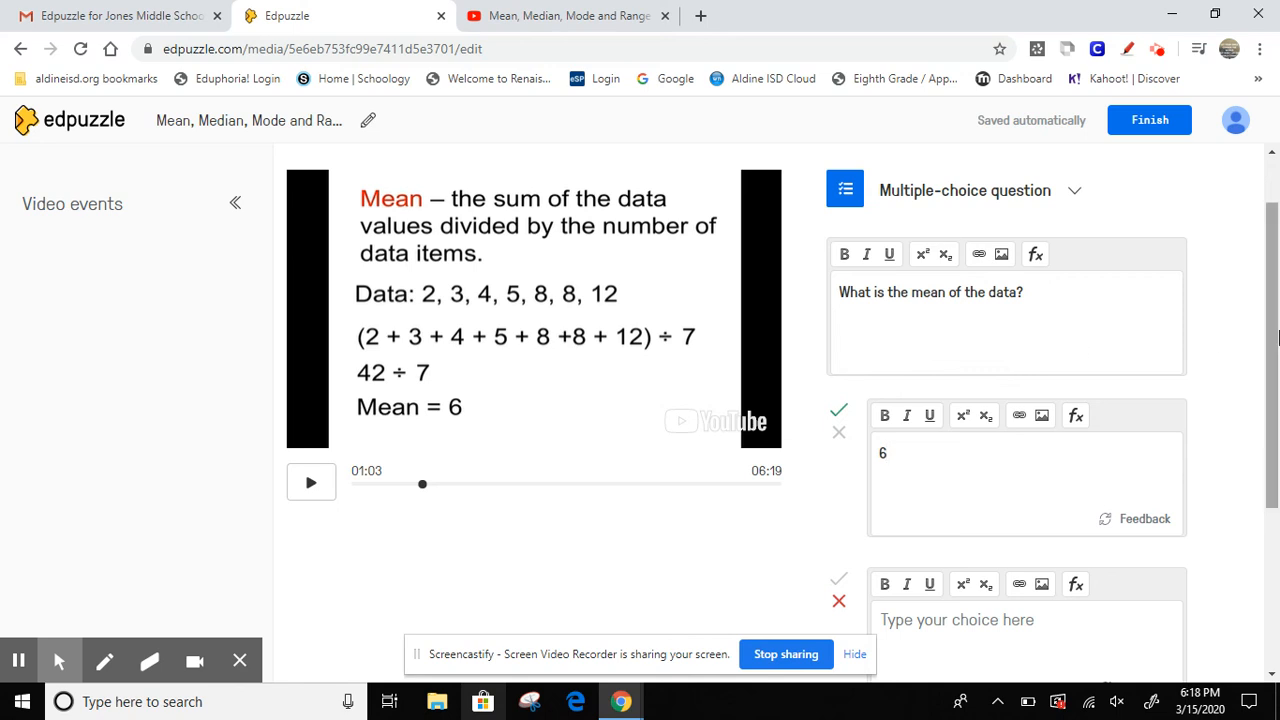
left_click_drag(1271, 240, 1271, 328)
left_click(910, 463)
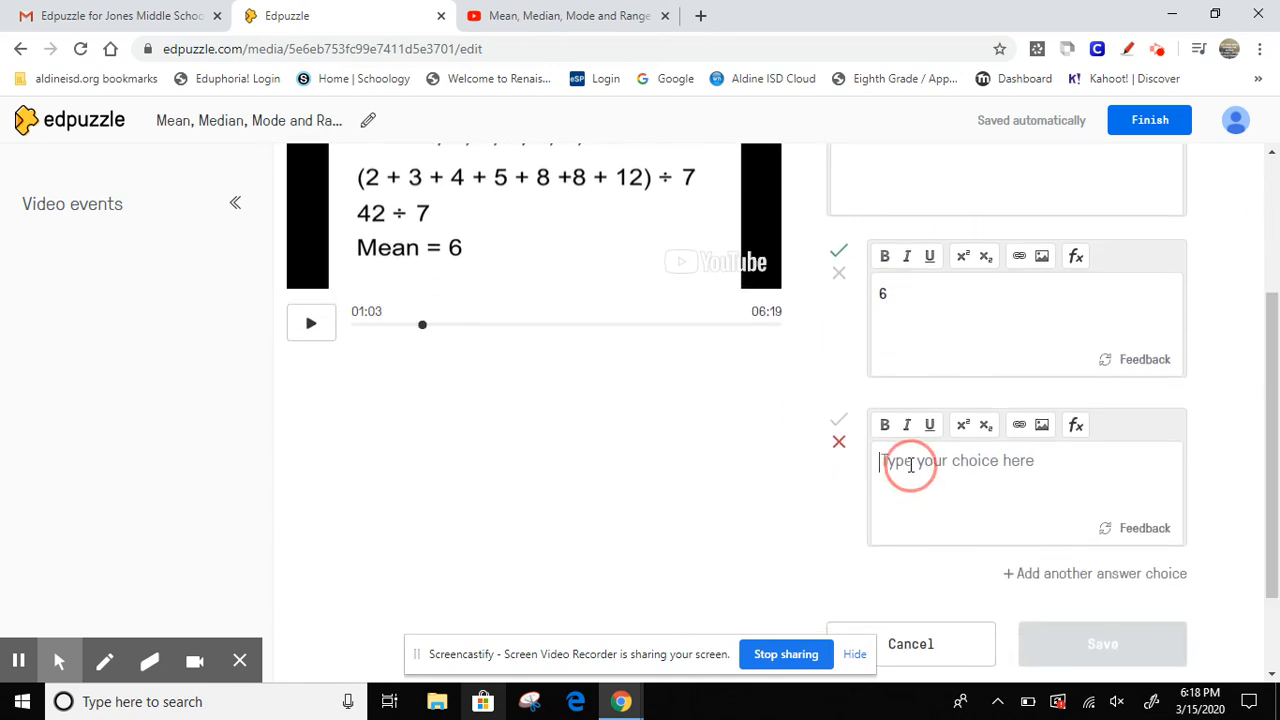
type("5")
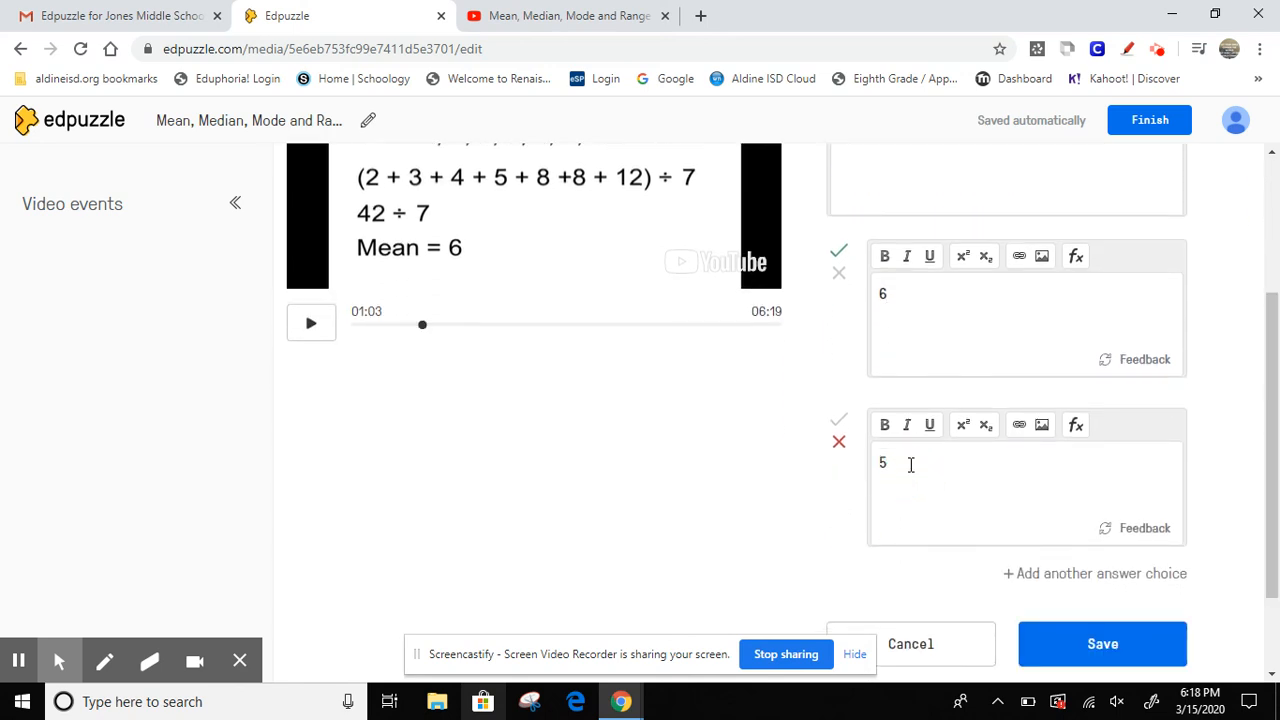
Add a third answer choice of 7 as an incorrect answer and save the multiple-choice question
left_click(1064, 573)
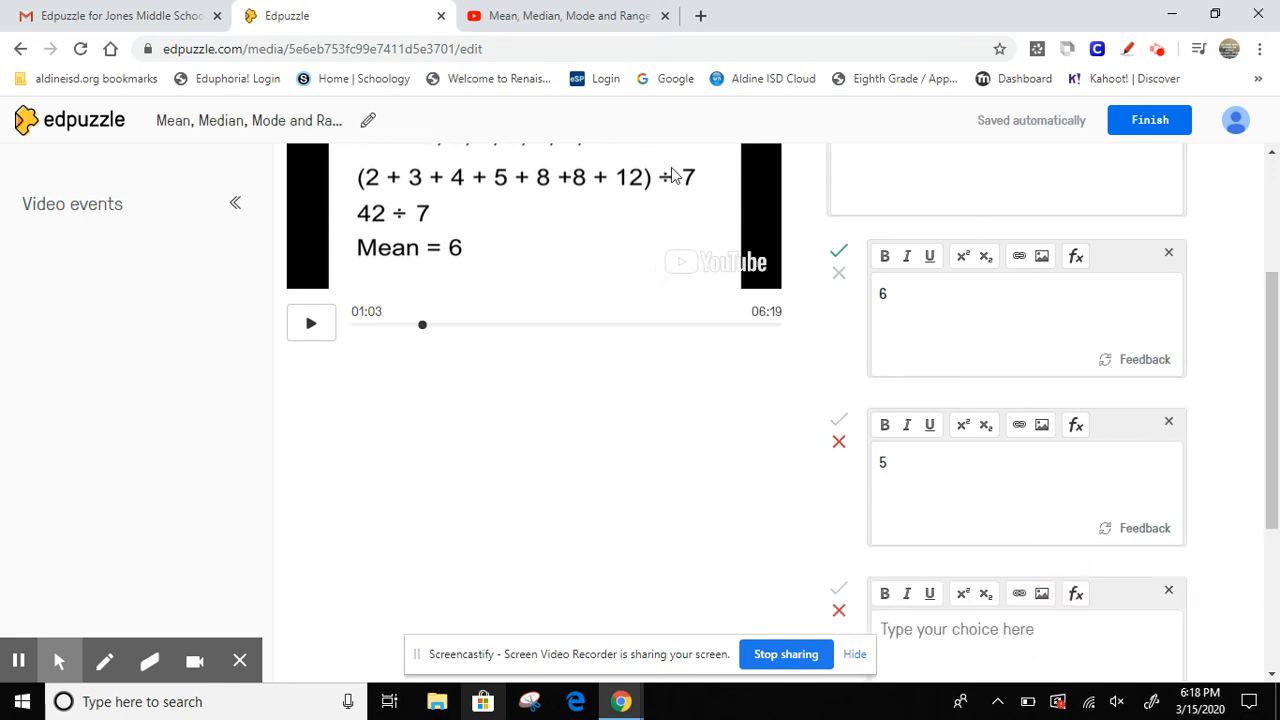
left_click(969, 640)
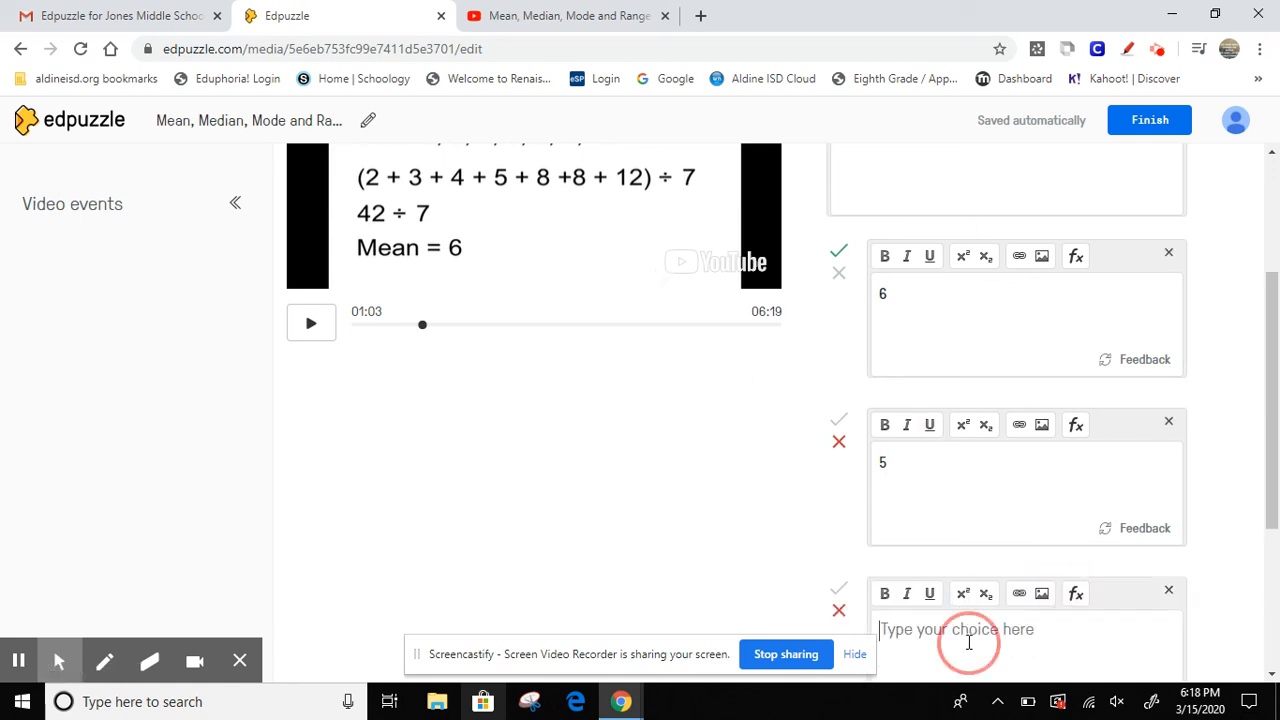
type("7")
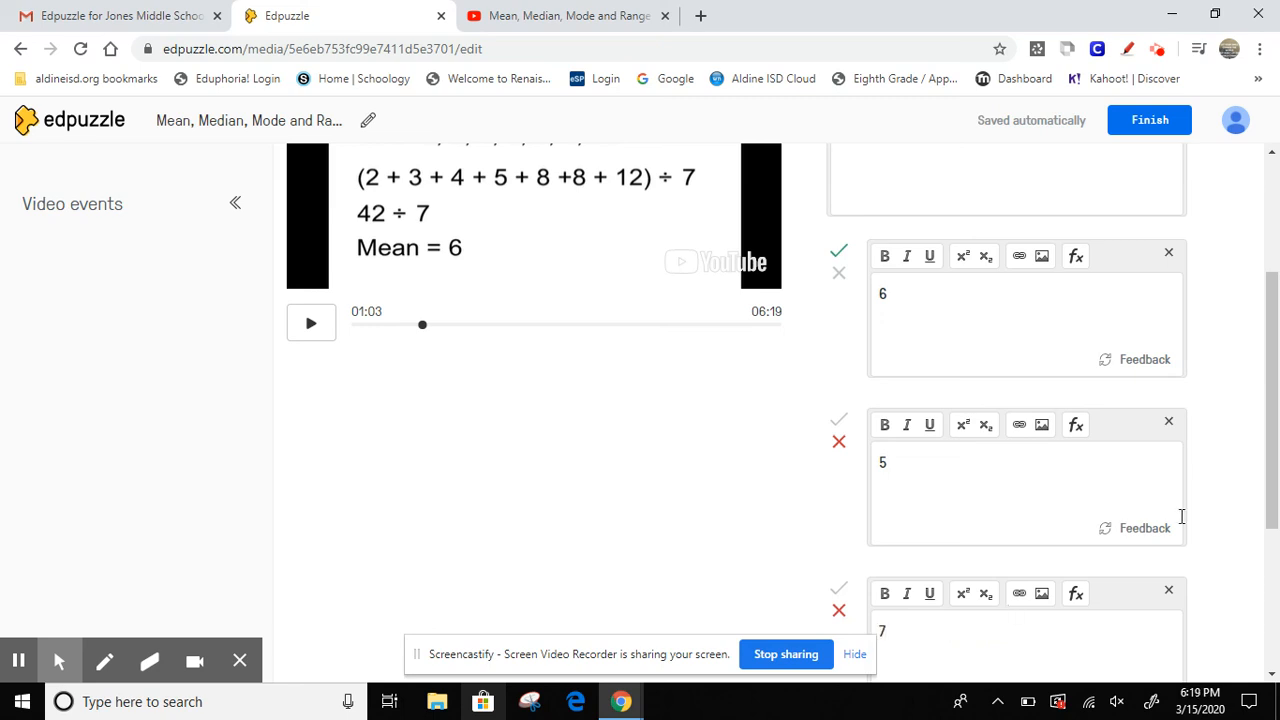
left_click_drag(1268, 450, 1276, 540)
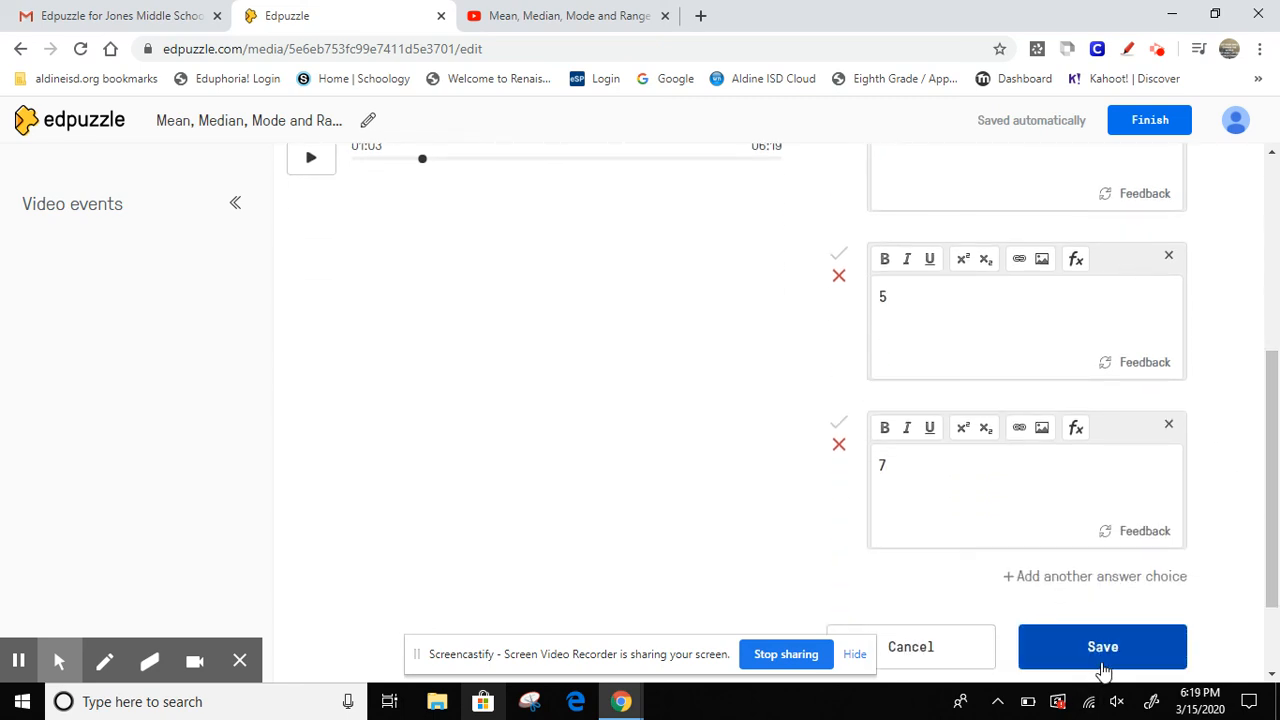
left_click(1103, 670)
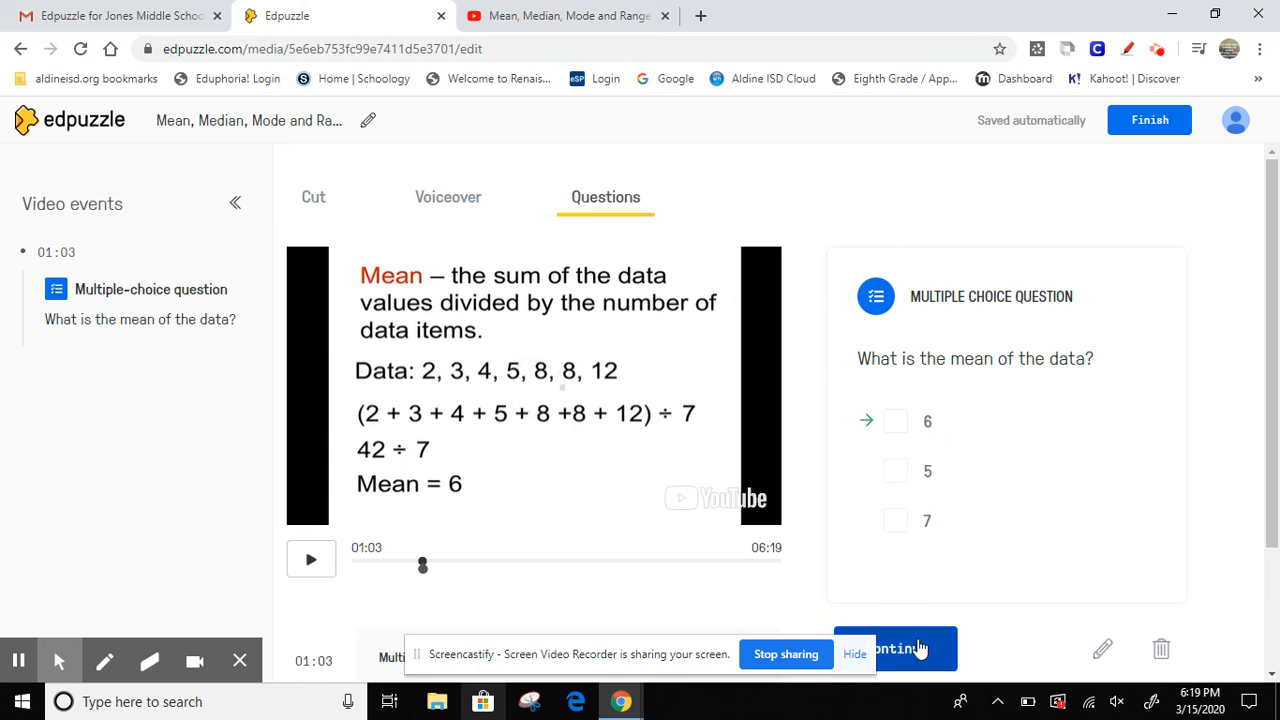
Advance the video to about 02:24 and save an open-ended question there reading "How do you find the median of data?"
left_click(916, 646)
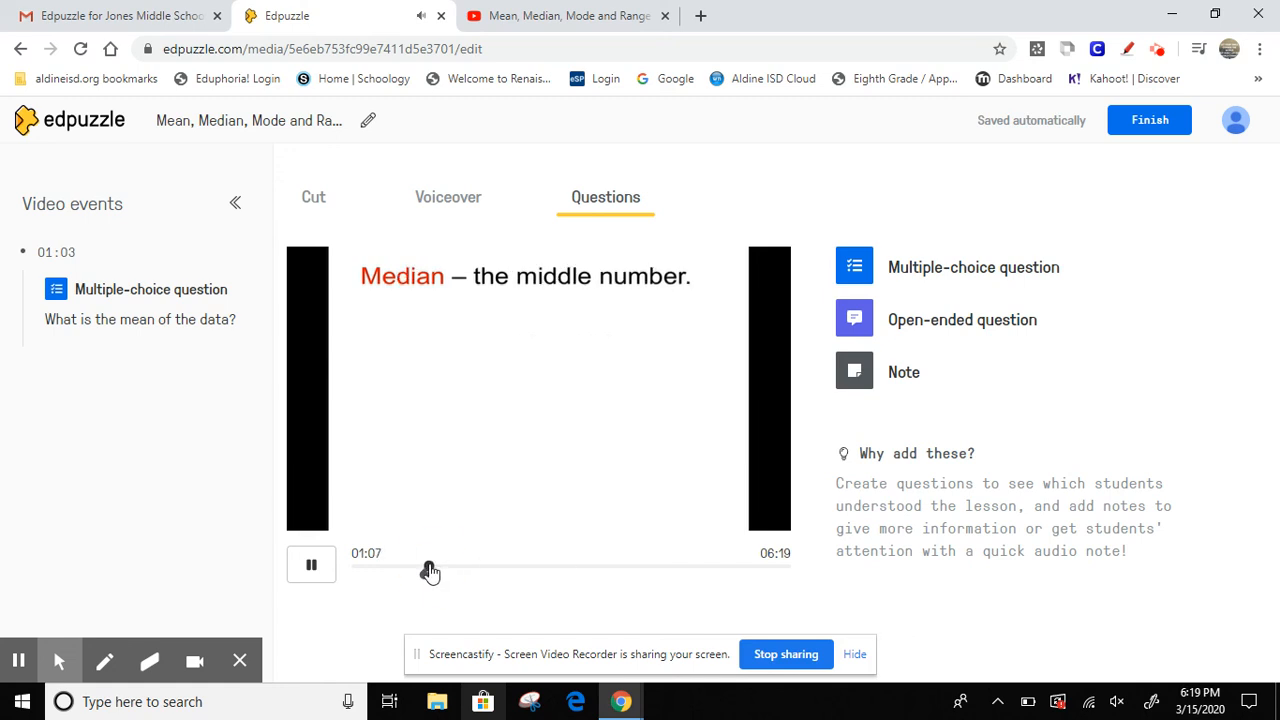
left_click_drag(429, 570, 514, 570)
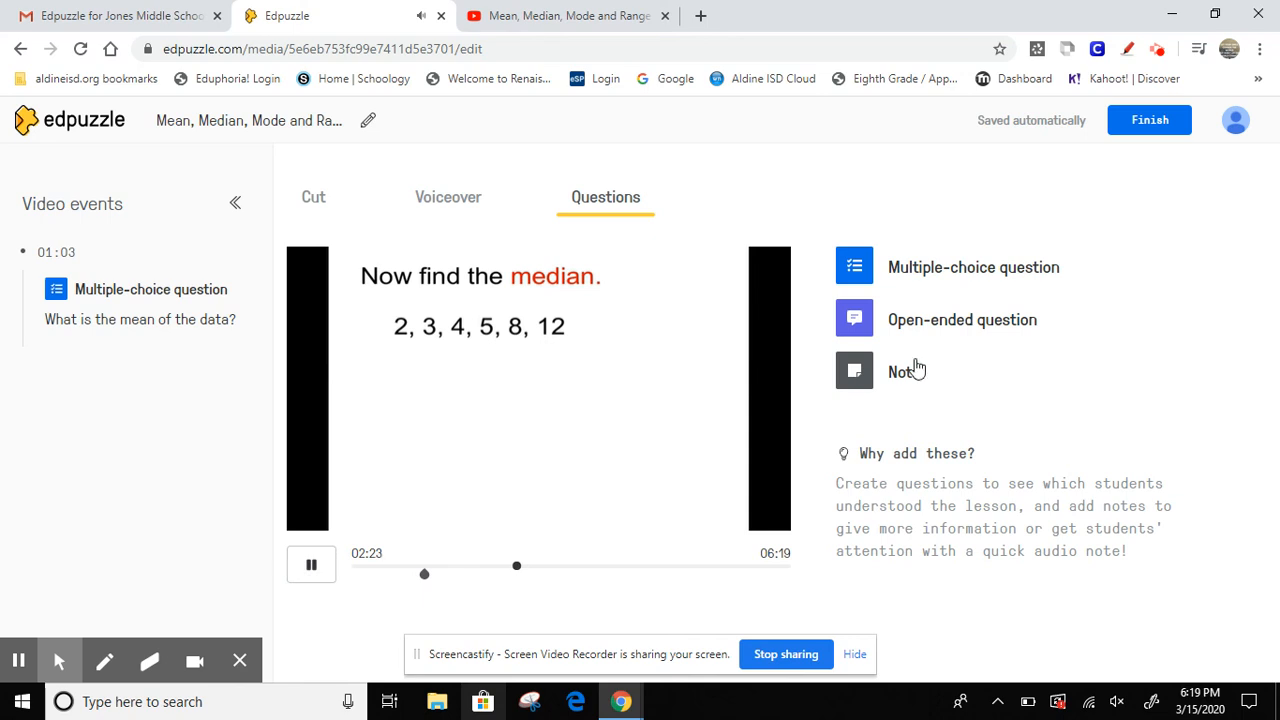
left_click(920, 330)
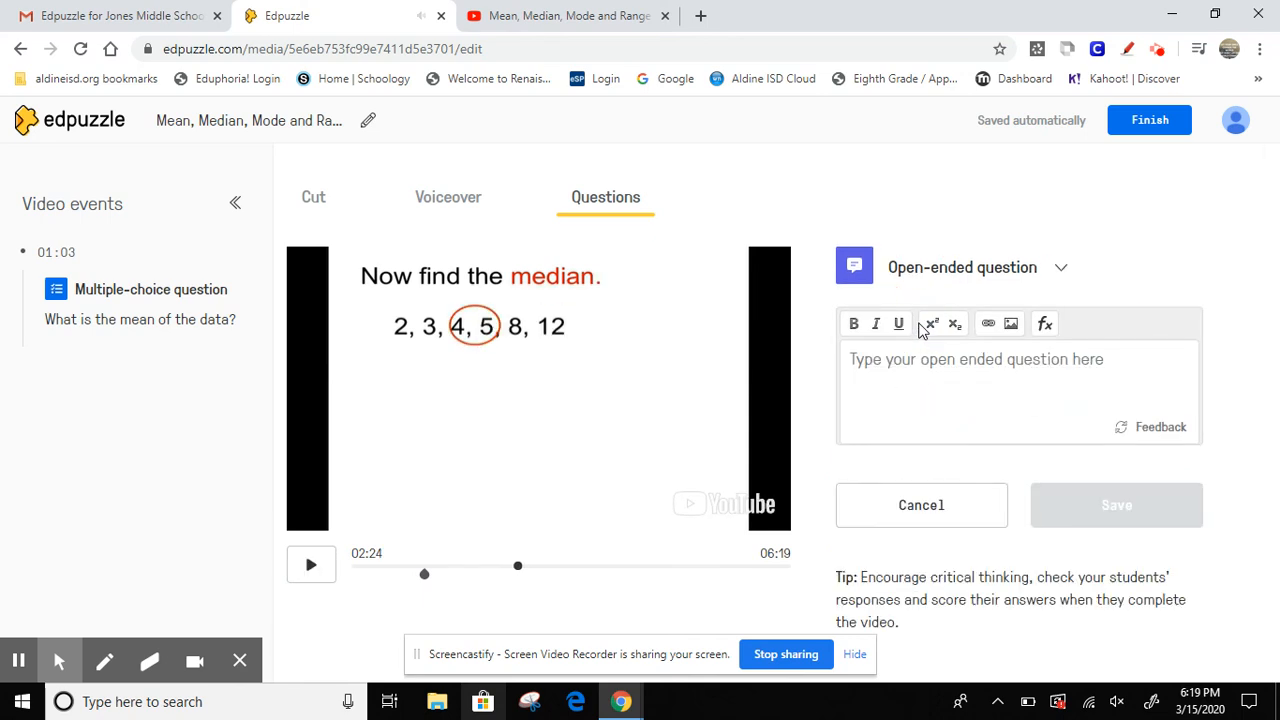
left_click(914, 363)
type("How do you din")
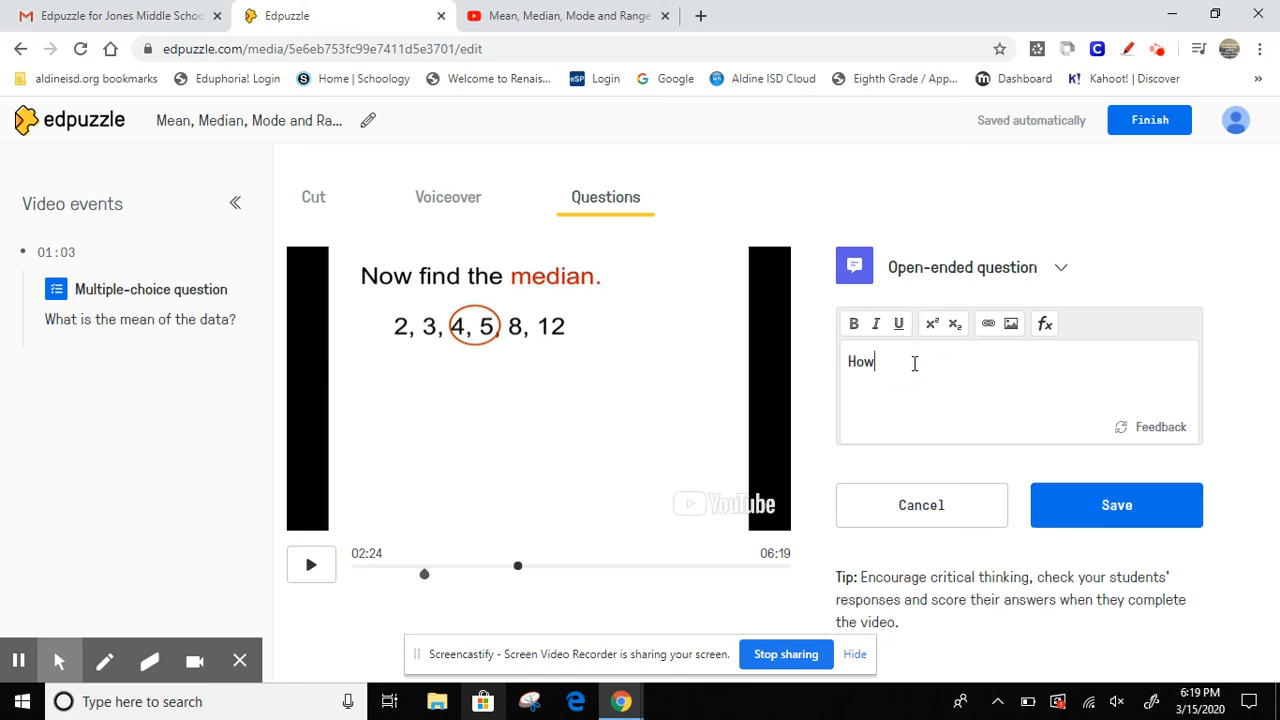
key("BackSpace")
key("BackSpace")
type("ind the ")
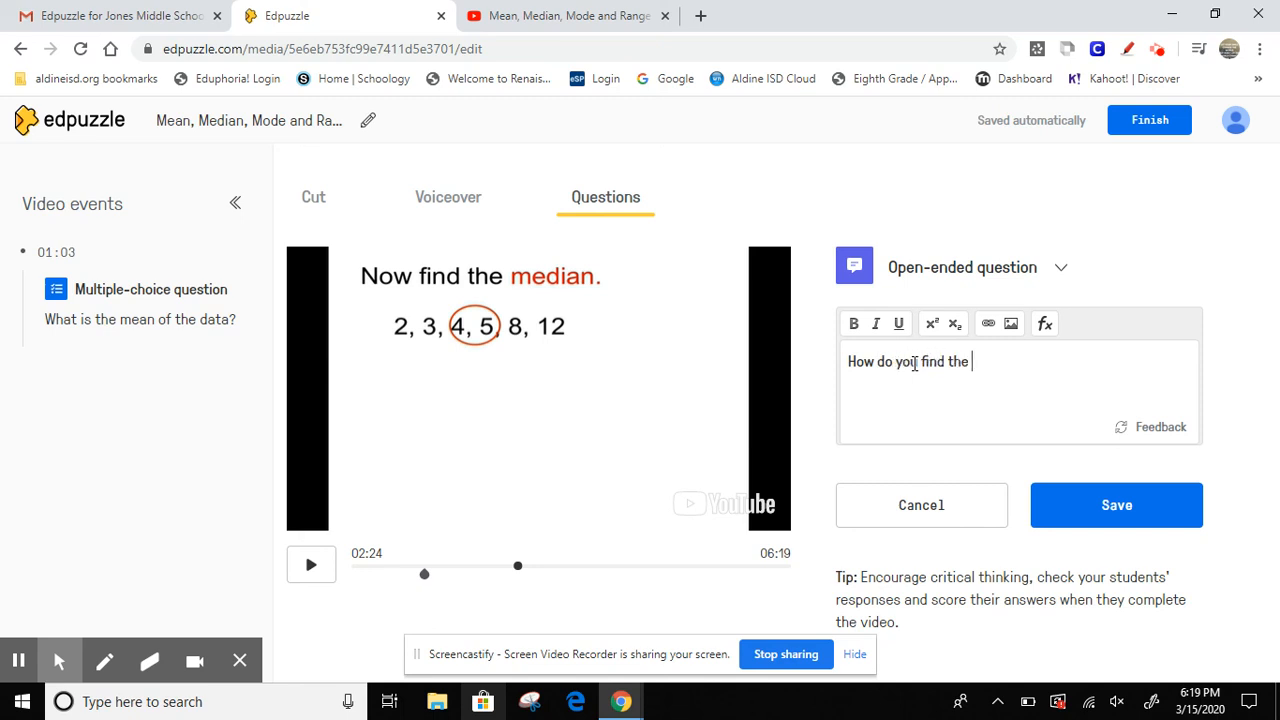
type("median of data?")
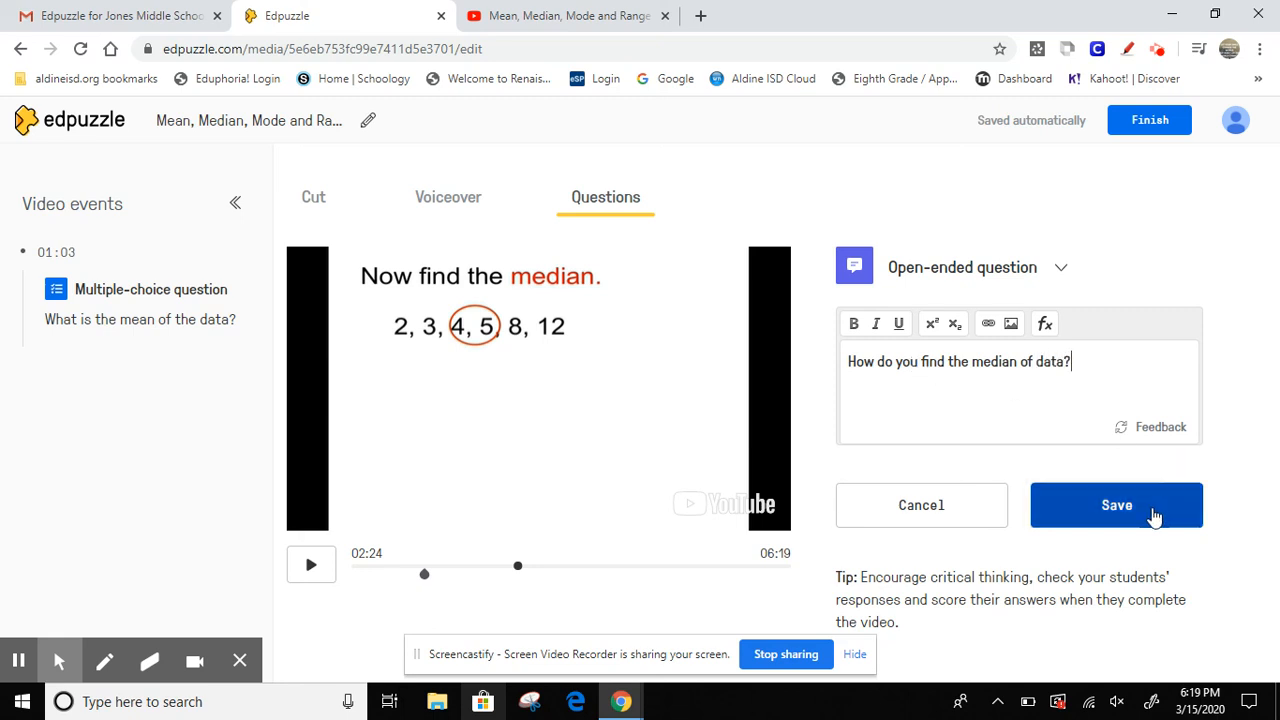
left_click(1153, 515)
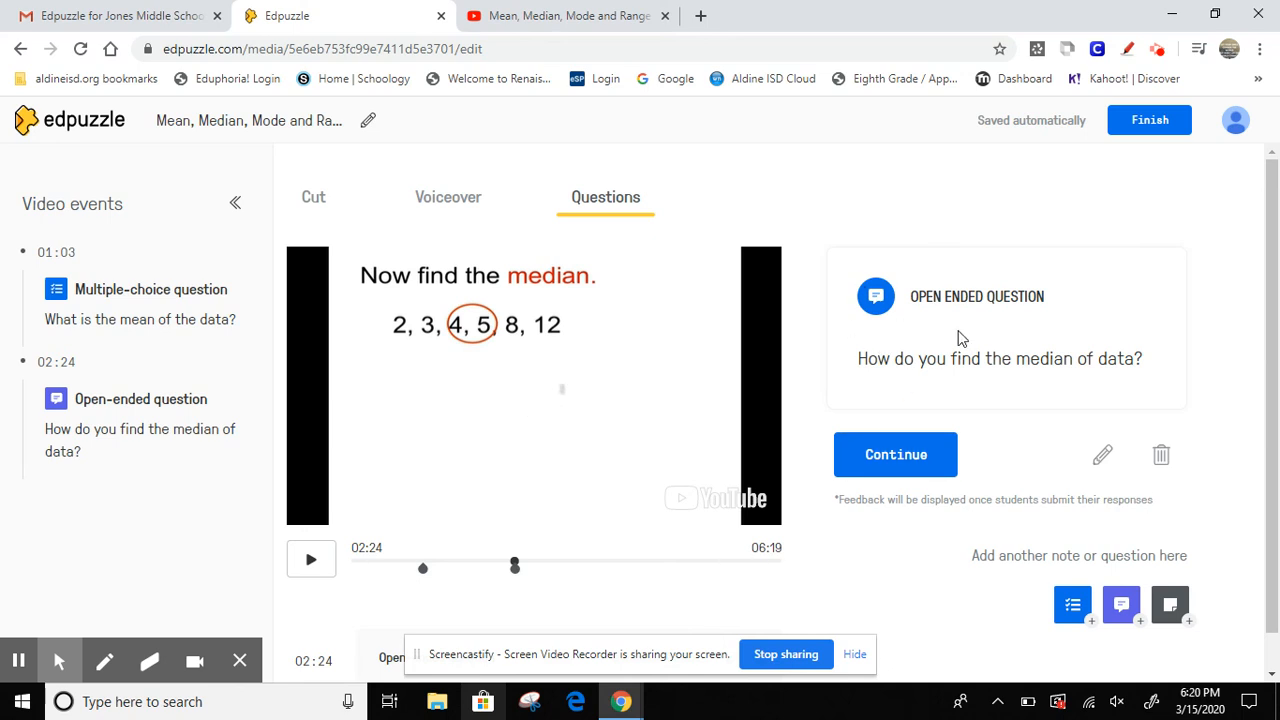
Resume the video and shift the open-ended median question's marker on the timeline to 02:26
left_click(894, 464)
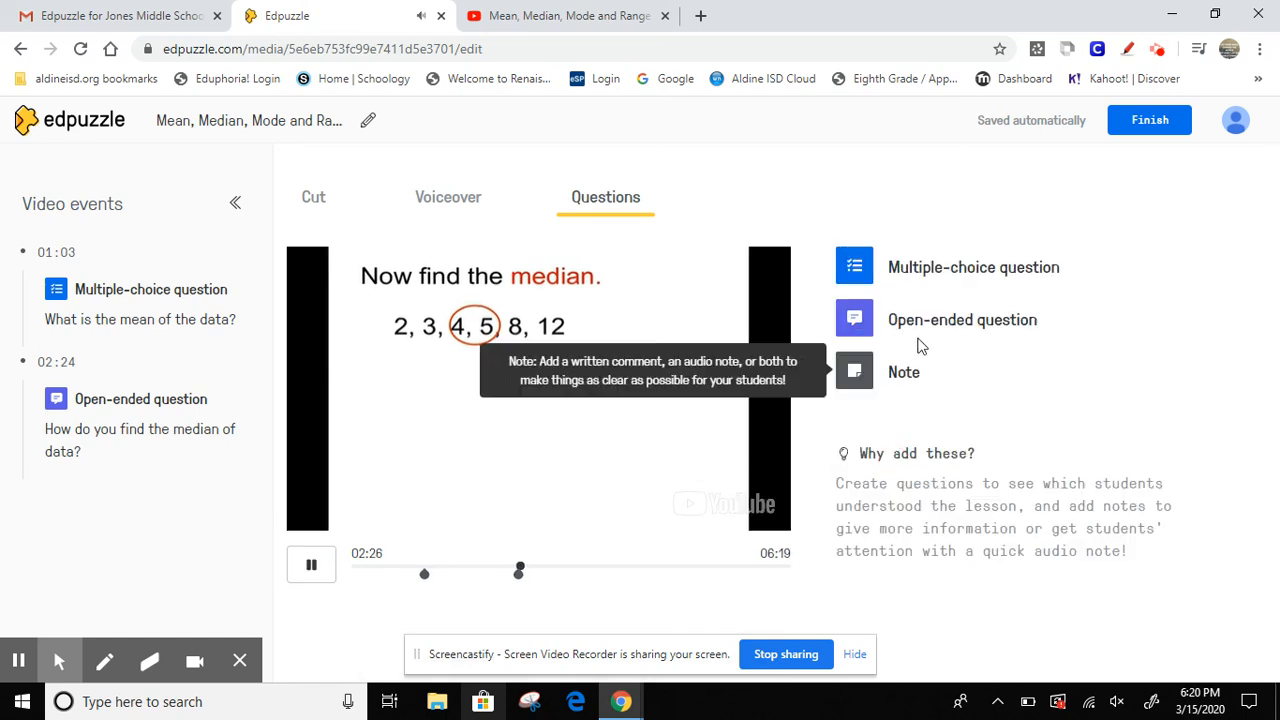
mouse_move(522, 573)
left_mouse_down()
mouse_move(571, 575)
mouse_move(519, 572)
left_mouse_up()
left_click(586, 569)
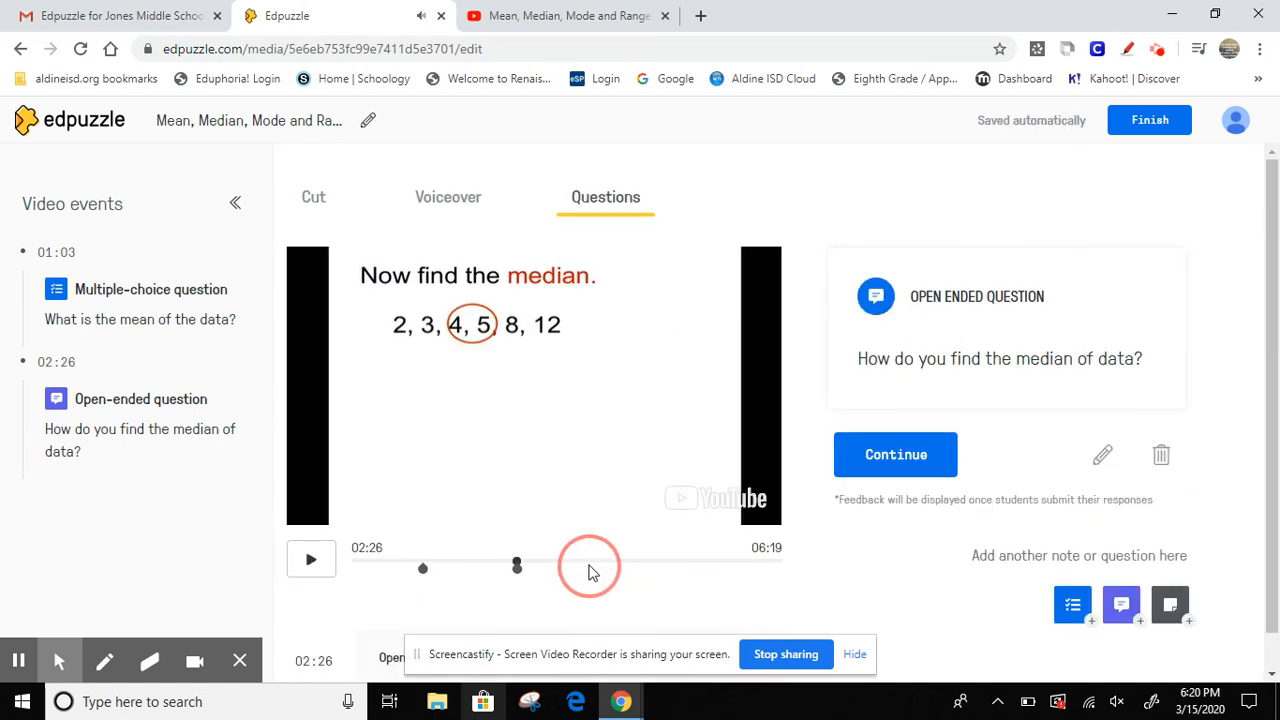
Advance the video to about 03:22 and save a note there reading "Be sure you have copied all of the vocabulary terms into your notebook."
left_click_drag(521, 567, 585, 569)
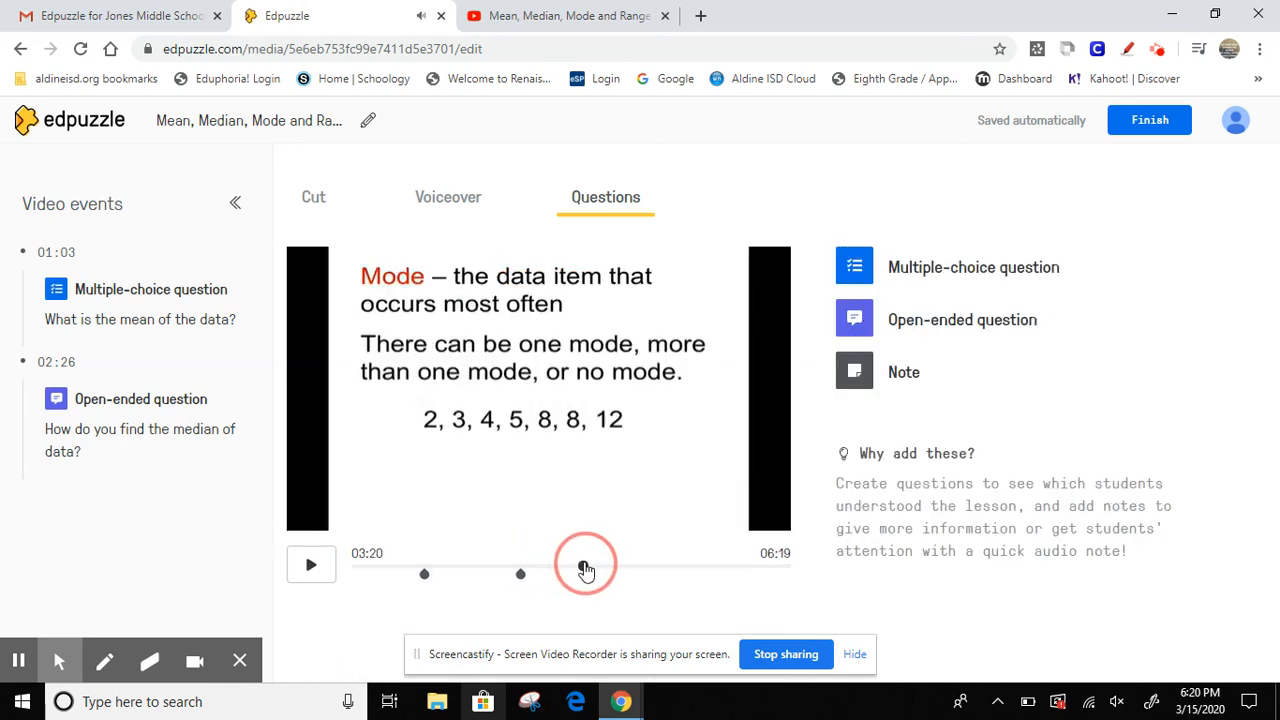
left_click(920, 364)
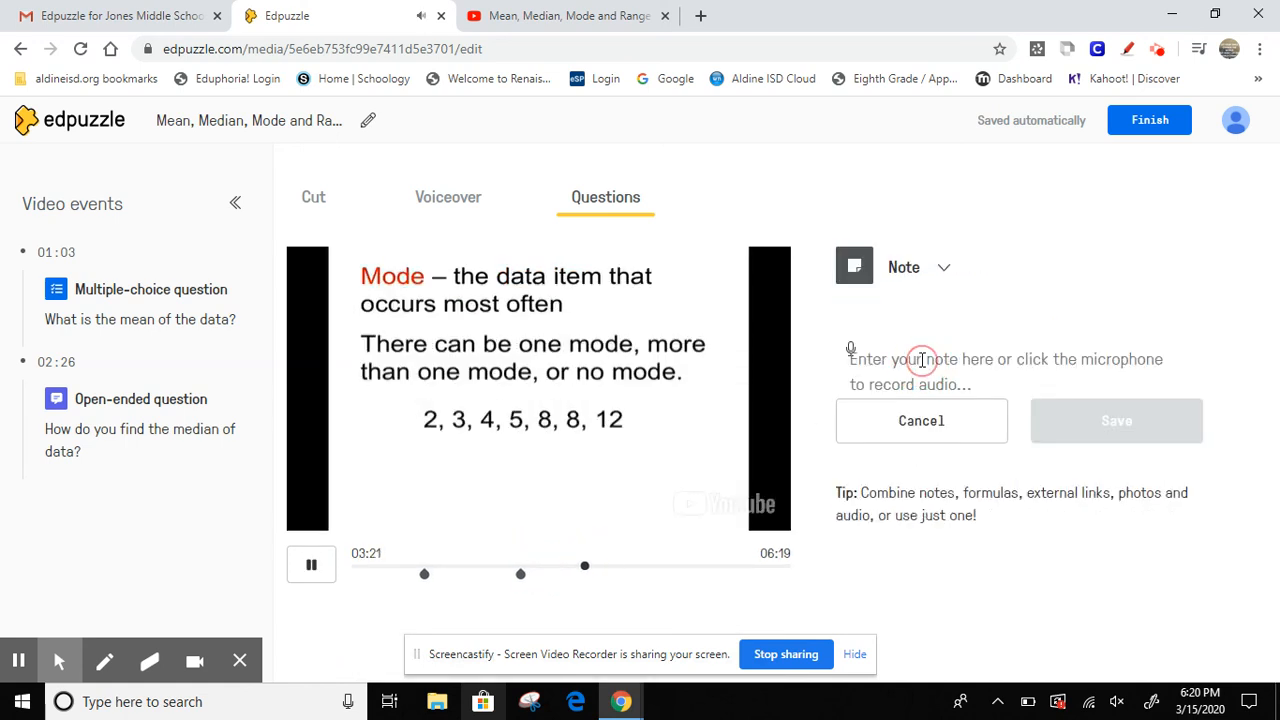
left_click(920, 361)
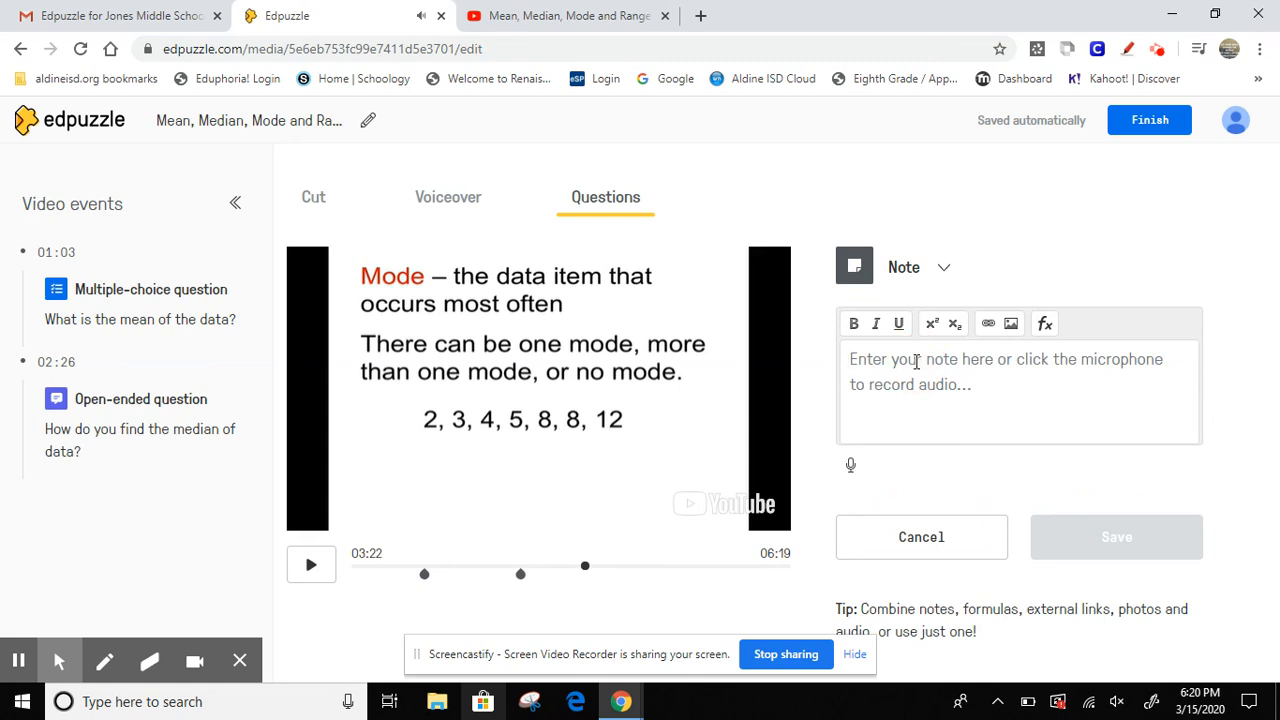
type("Be sure you ha")
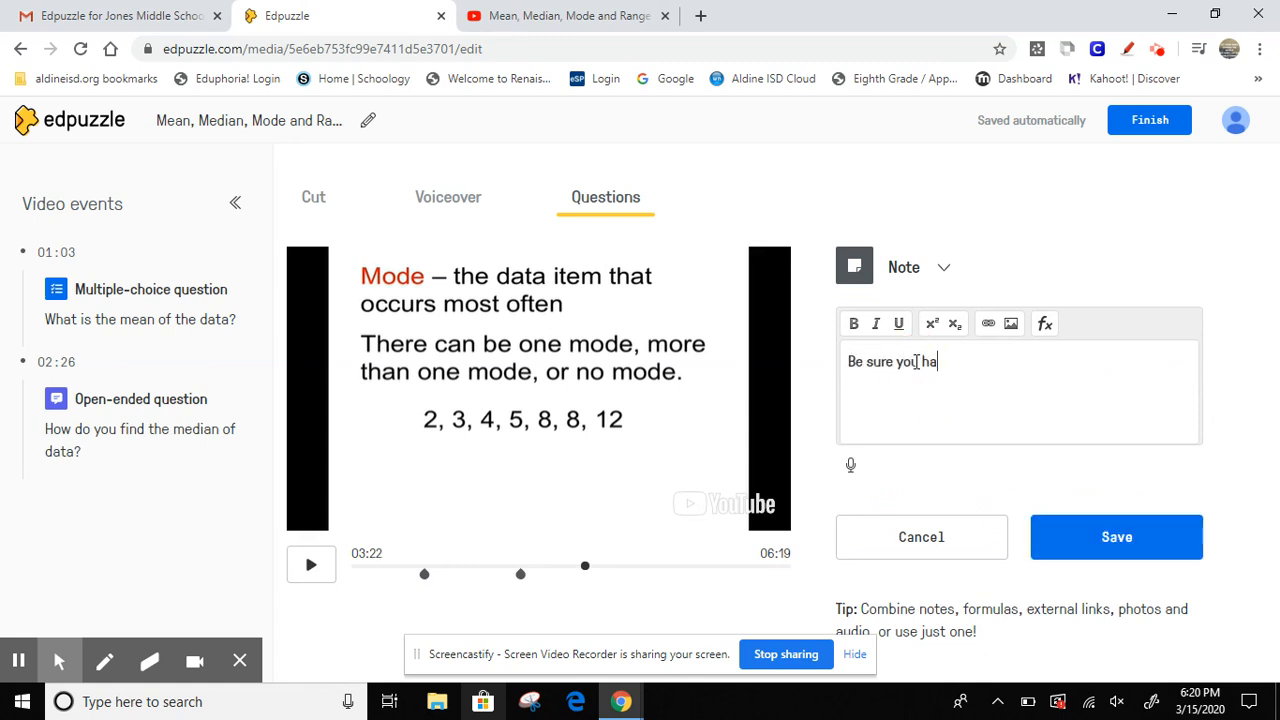
type("ve copied all th")
key("BackSpace")
type("of the vocabu")
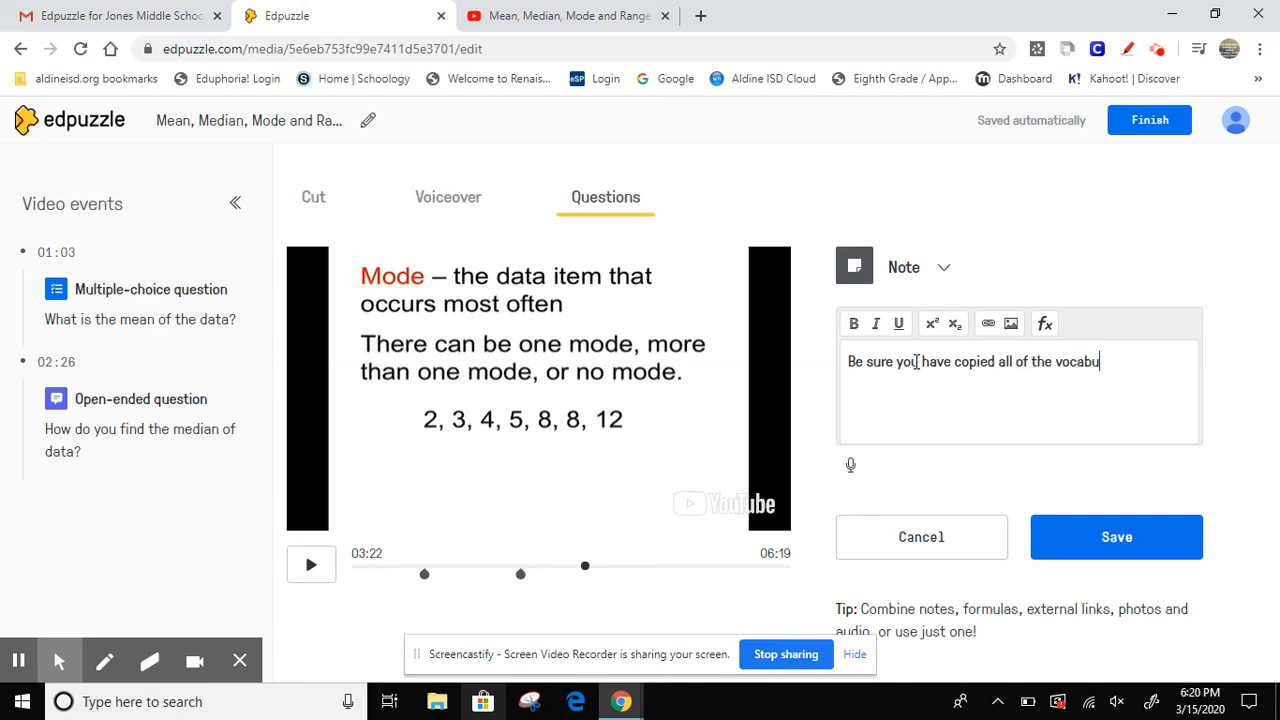
type("lary terms into your ")
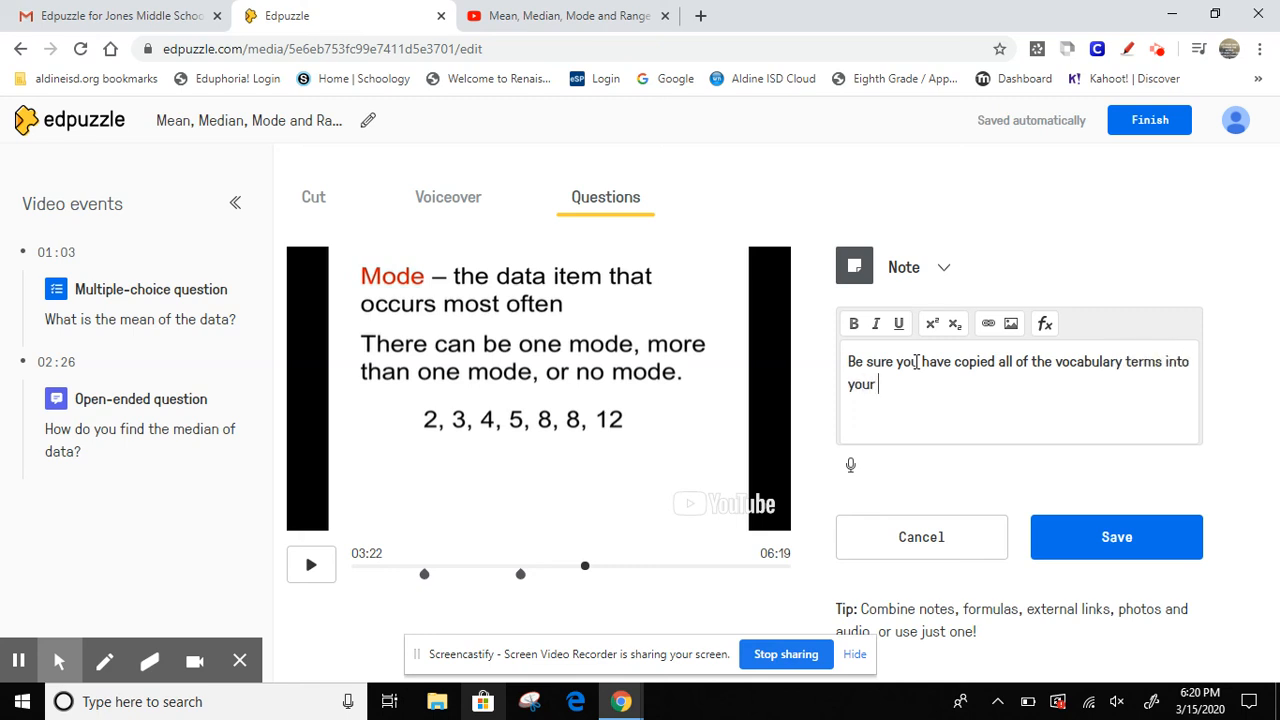
type("notebook.")
left_click(1146, 552)
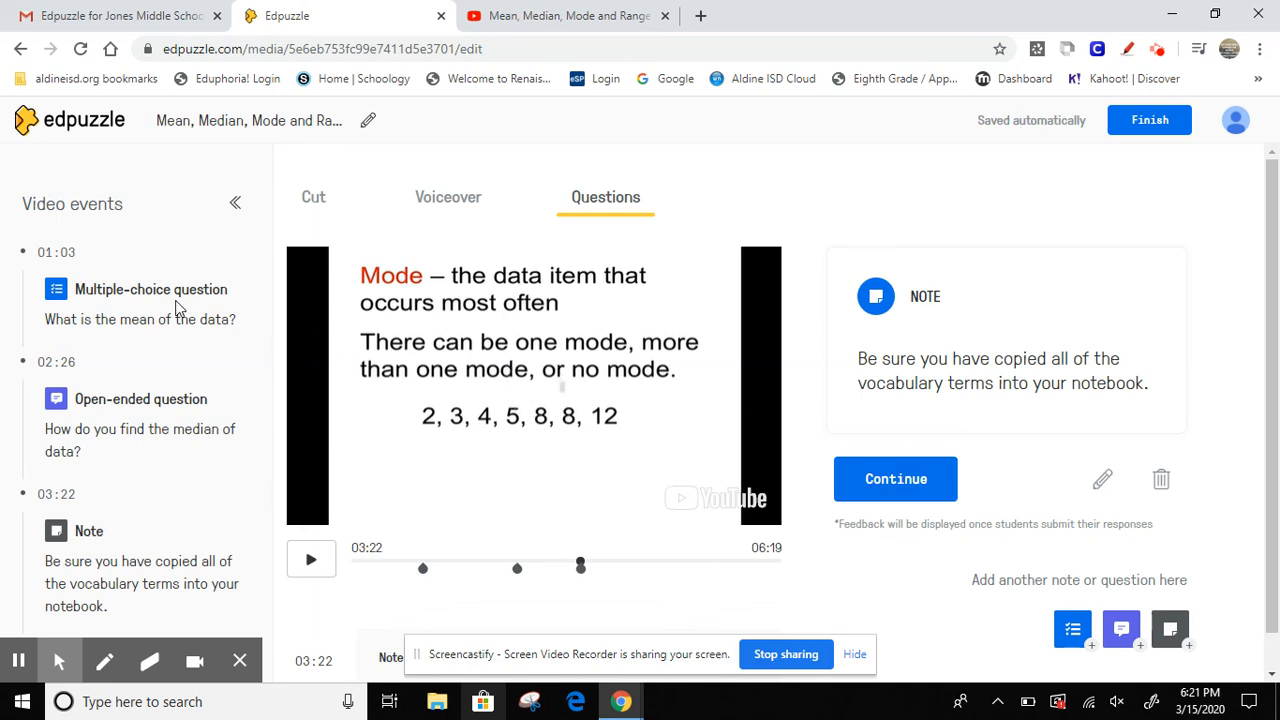
Continue past the note, finish editing the video and open its class assignment options
left_click(905, 468)
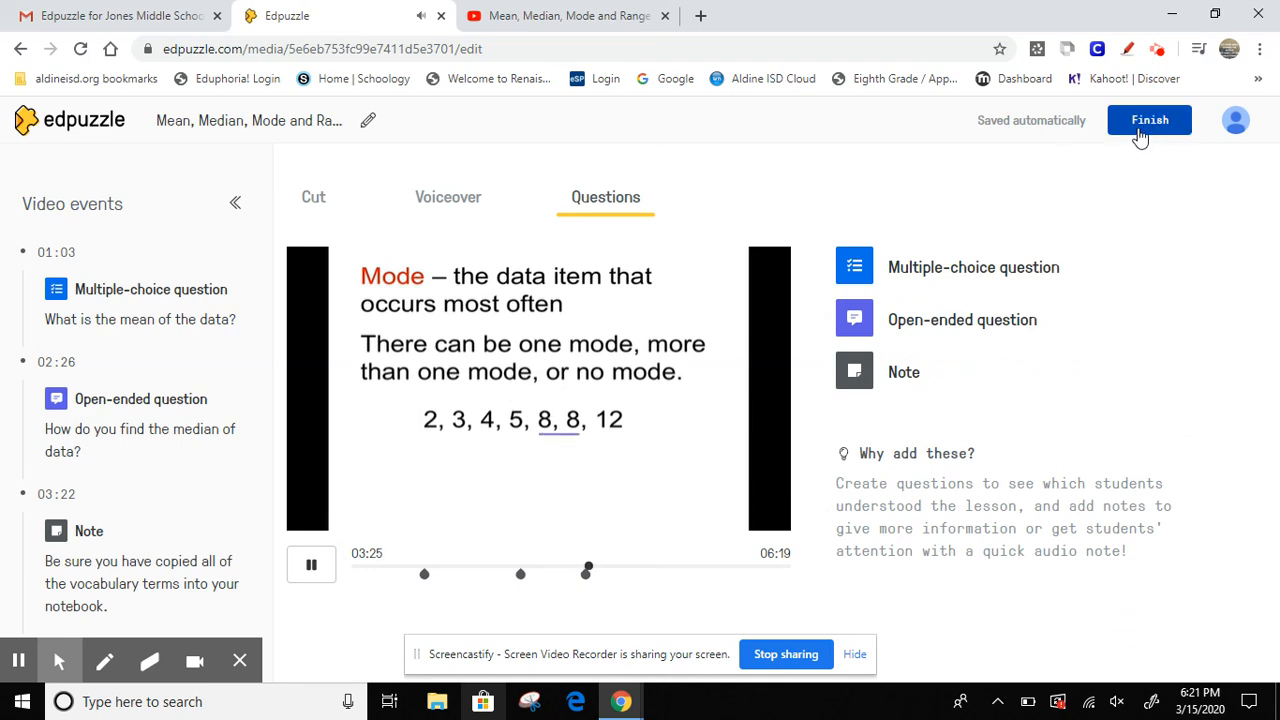
left_click(1140, 133)
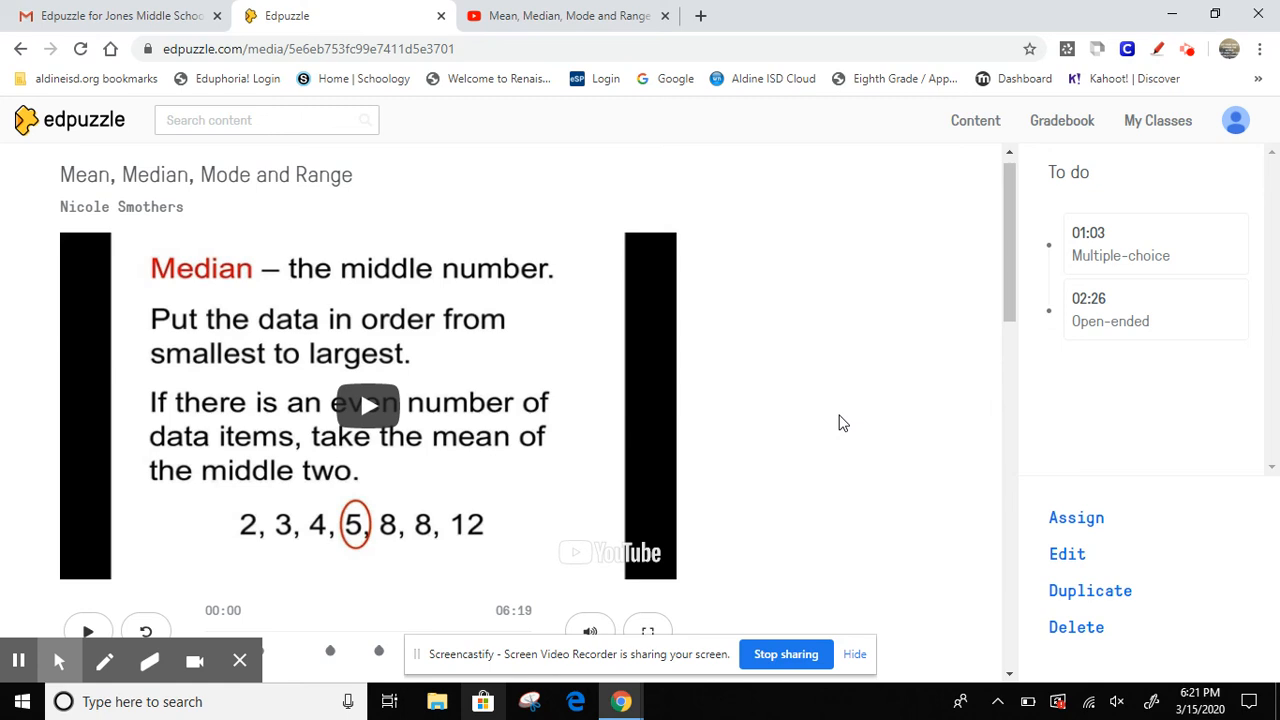
left_click(1055, 520)
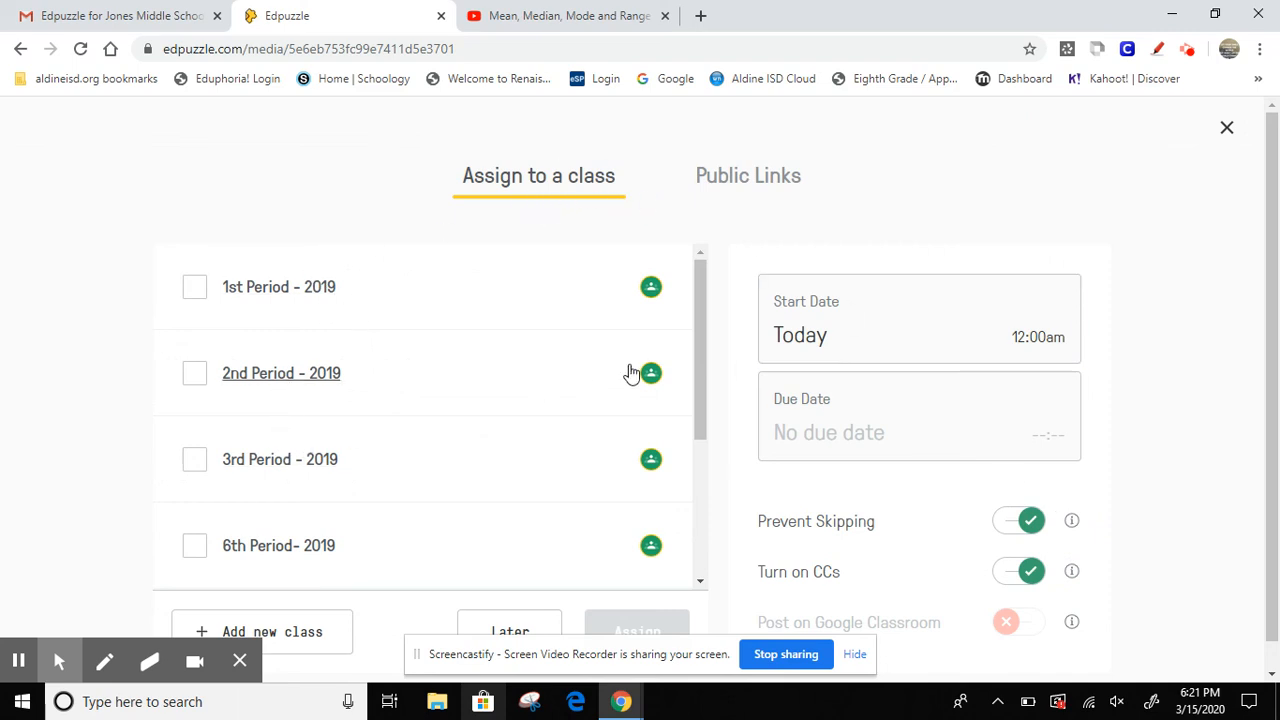
mouse_move(697, 318)
left_mouse_down()
mouse_move(708, 457)
mouse_move(697, 320)
left_mouse_up()
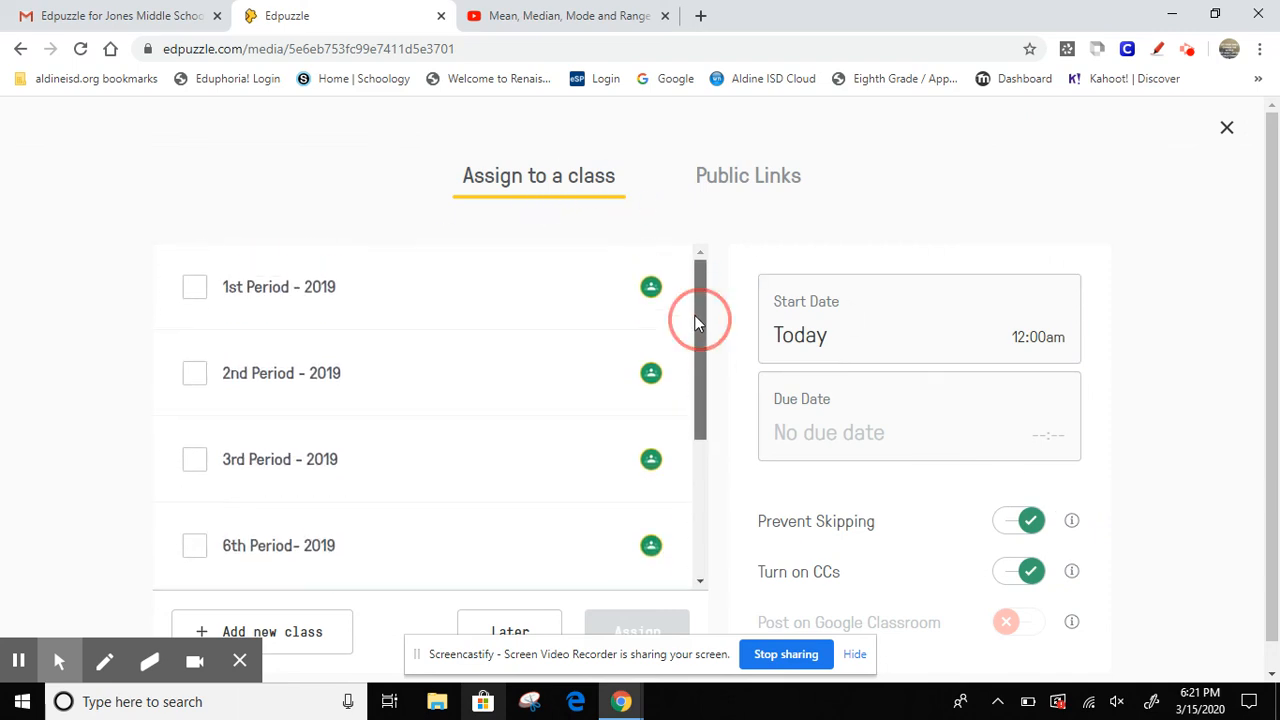
left_click(194, 288)
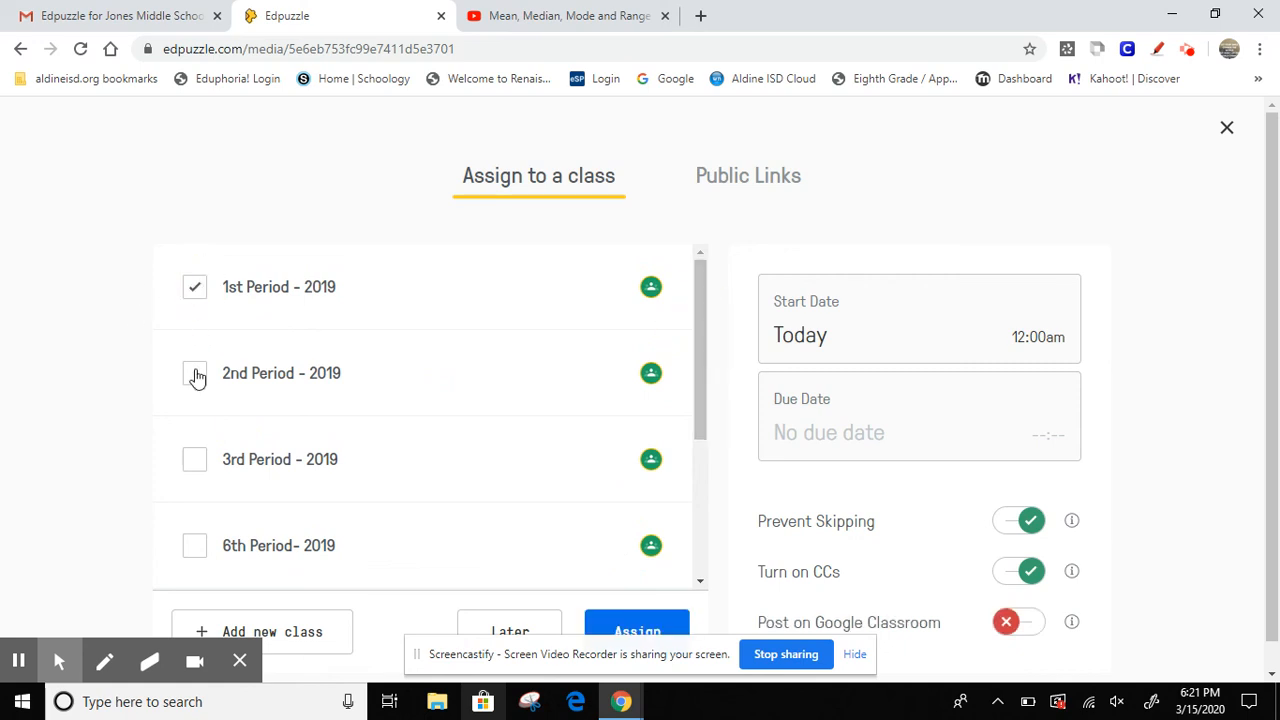
left_click(195, 373)
left_click(195, 462)
scroll(620, 403, "down", 2)
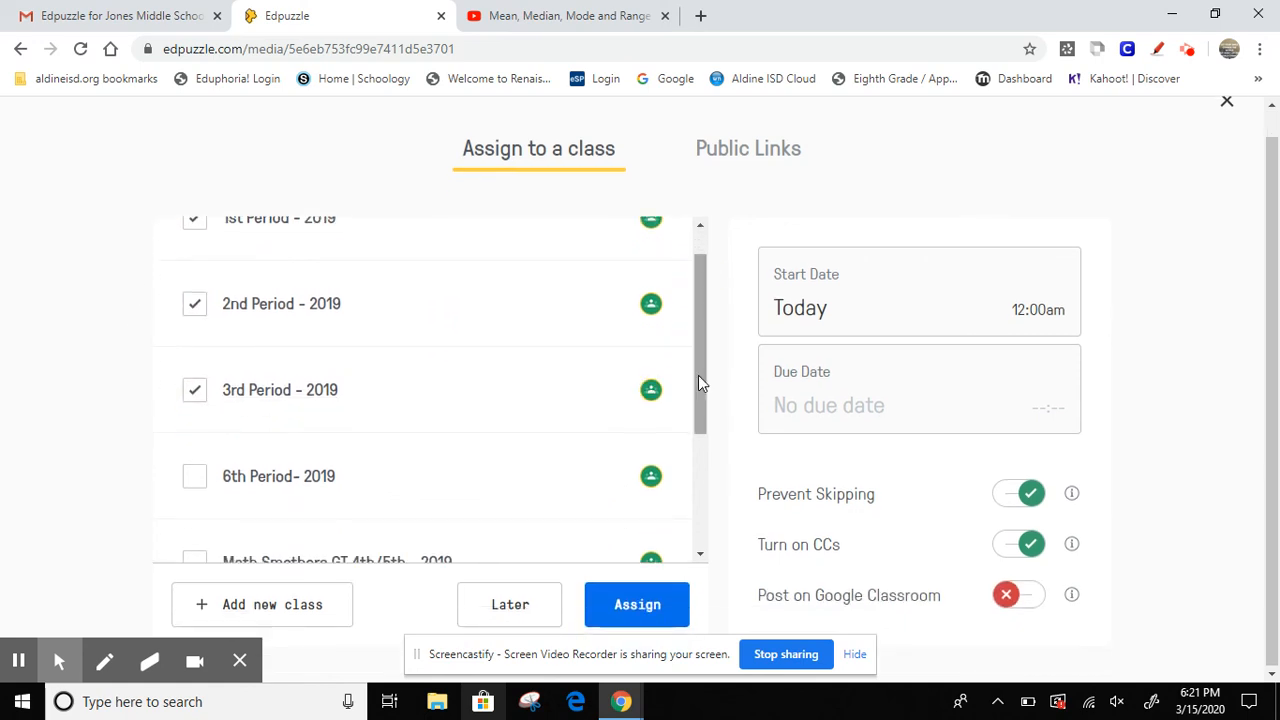
left_click_drag(700, 386, 703, 406)
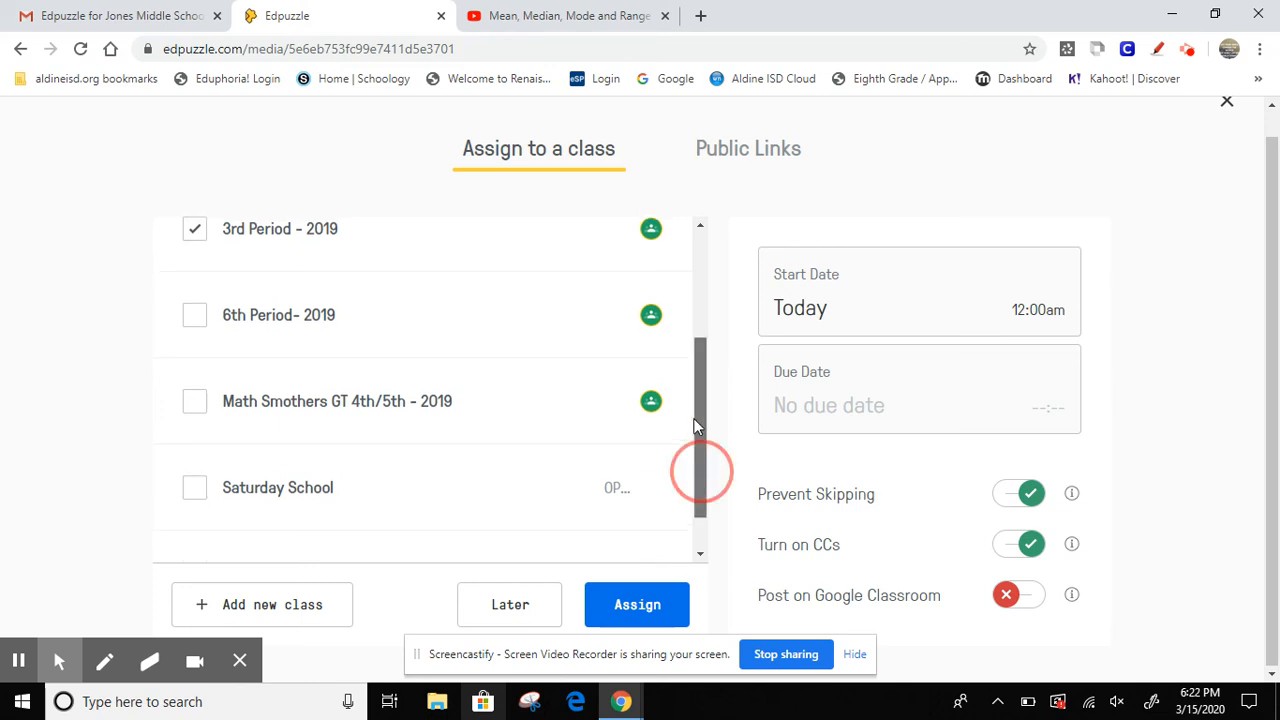
left_click_drag(700, 466, 706, 314)
left_click(194, 268)
left_click(193, 346)
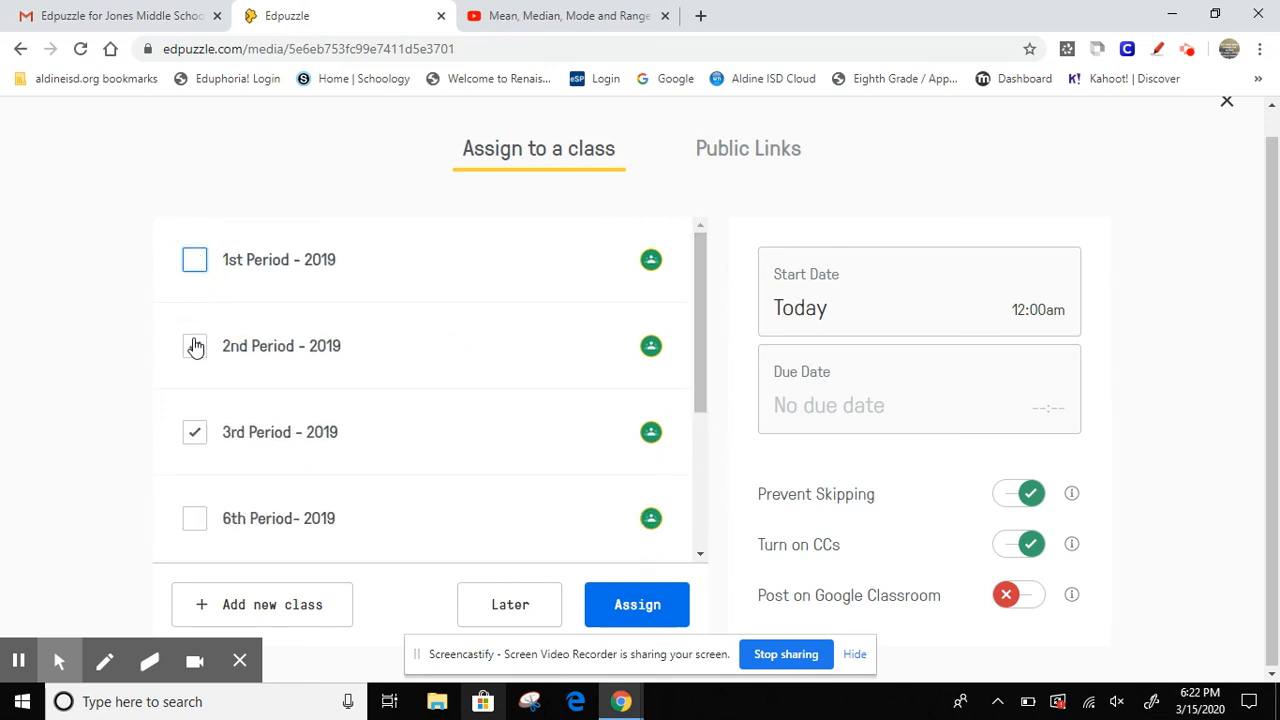
left_click(197, 430)
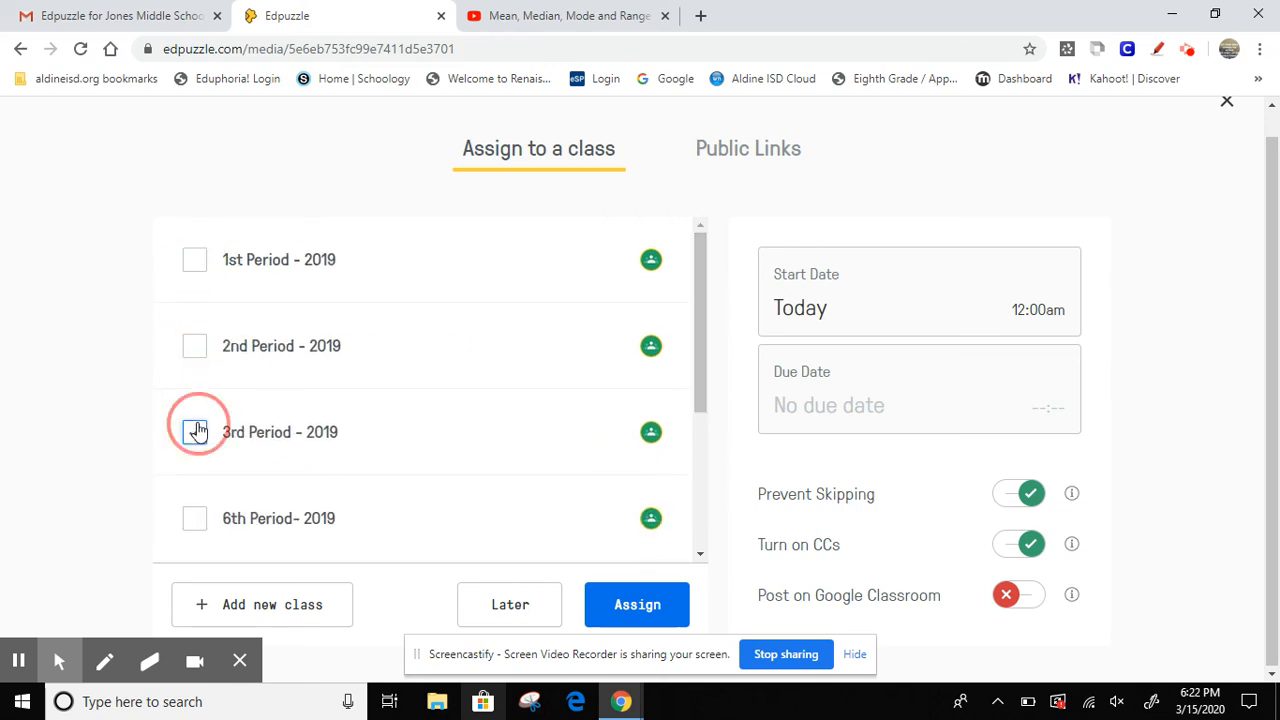
Copy the video's public link for sharing with colleagues and close the sharing options
left_click(738, 156)
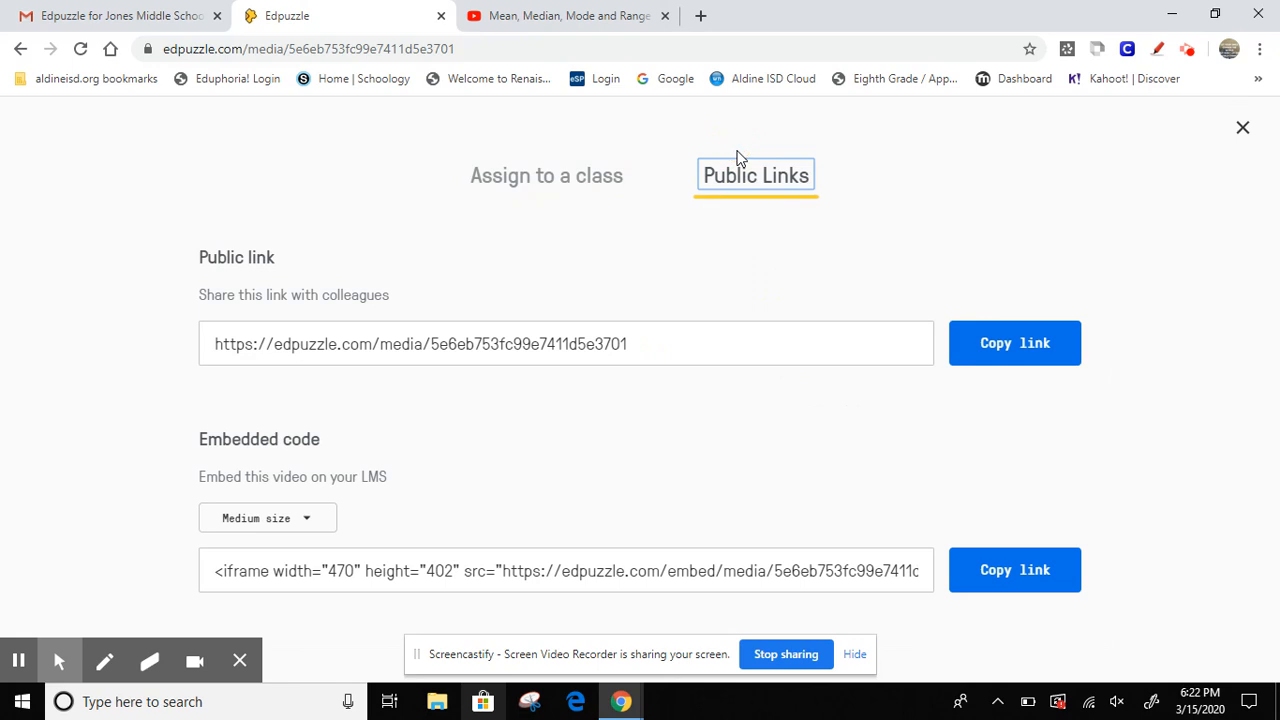
left_click(730, 357)
left_click(1016, 364)
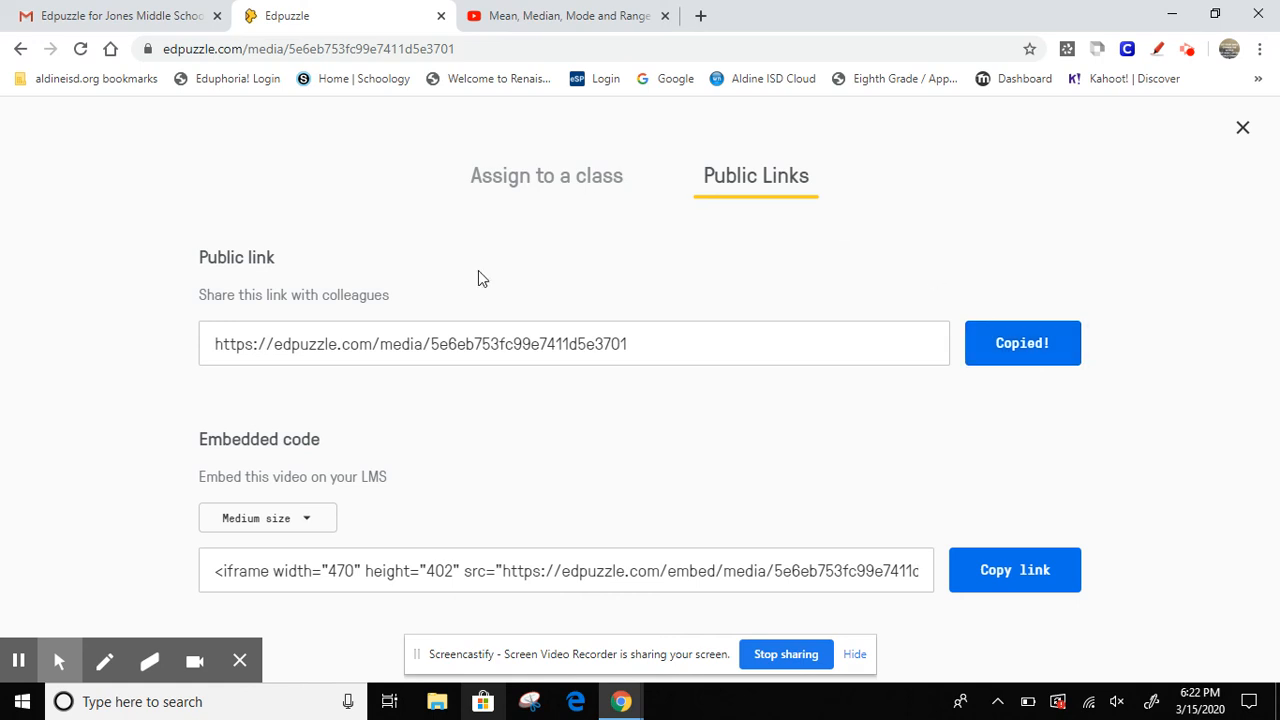
left_click(1245, 133)
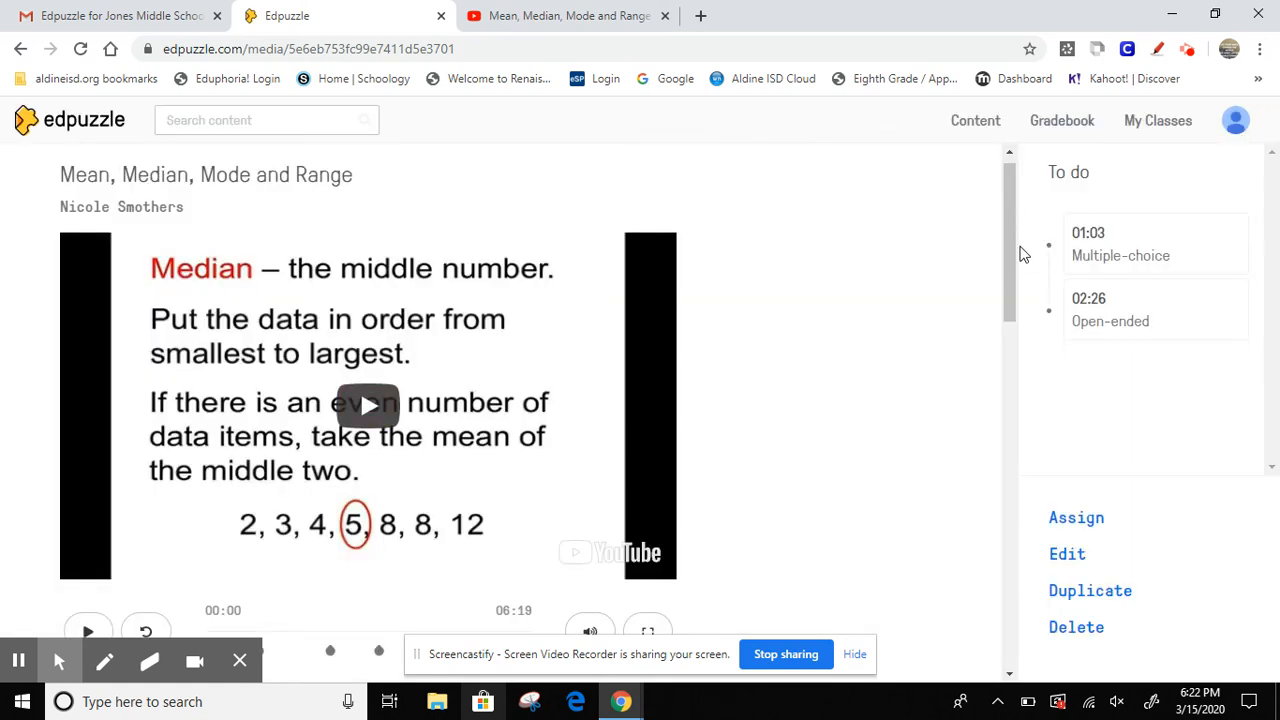
Browse the other versions of the video and open the 02:16 version that has five questions
mouse_move(1014, 245)
left_mouse_down()
mouse_move(1013, 380)
mouse_move(1004, 246)
left_mouse_up()
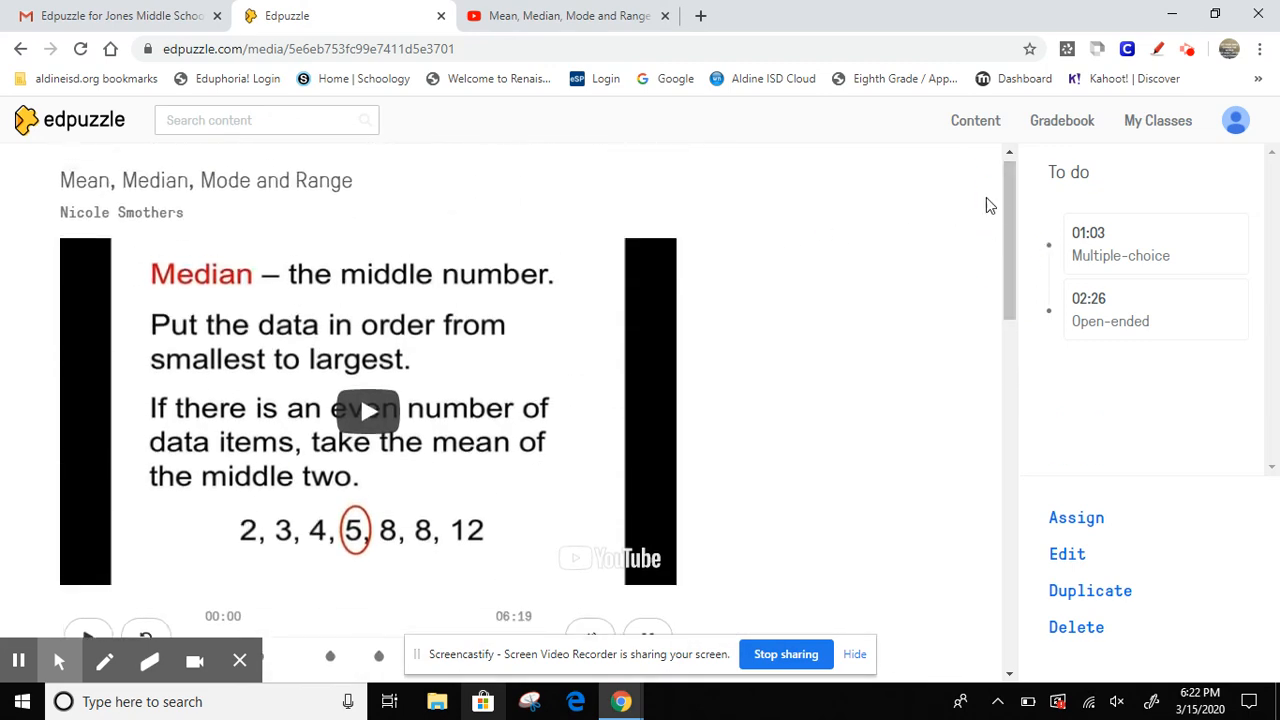
mouse_move(1008, 201)
left_mouse_down()
mouse_move(1008, 350)
mouse_move(1008, 197)
left_mouse_up()
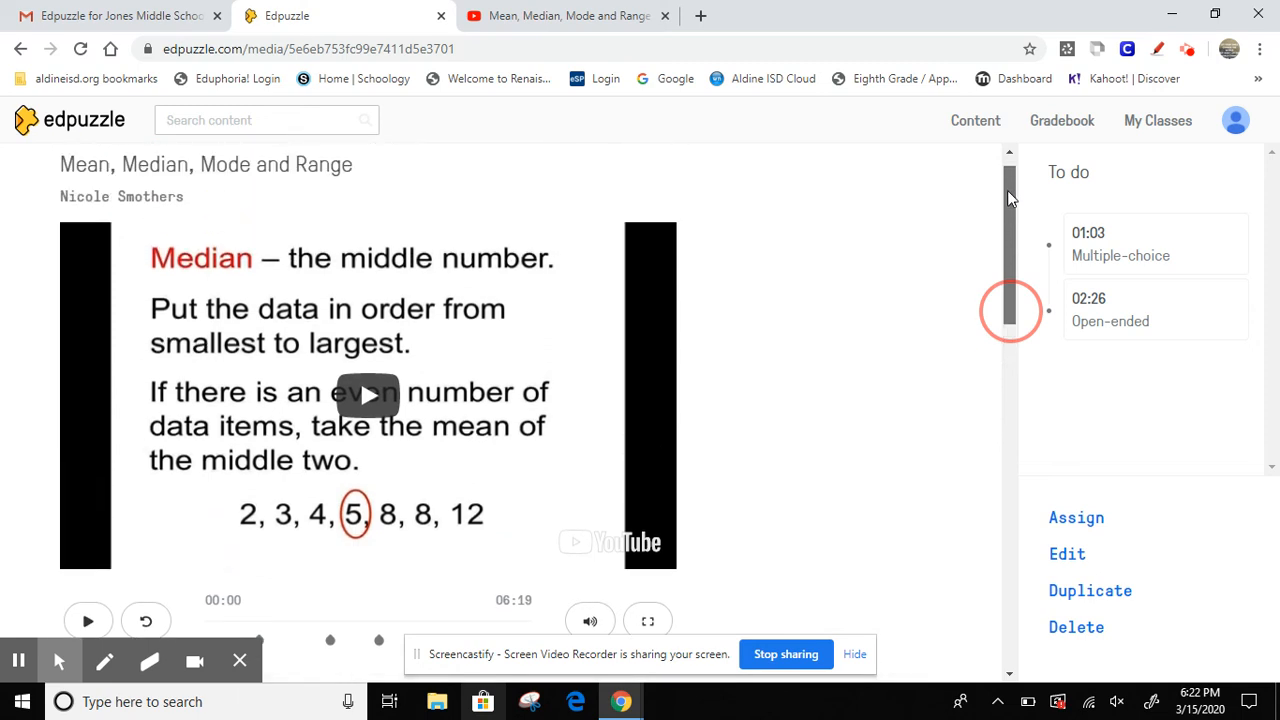
left_click_drag(1017, 318, 1020, 332)
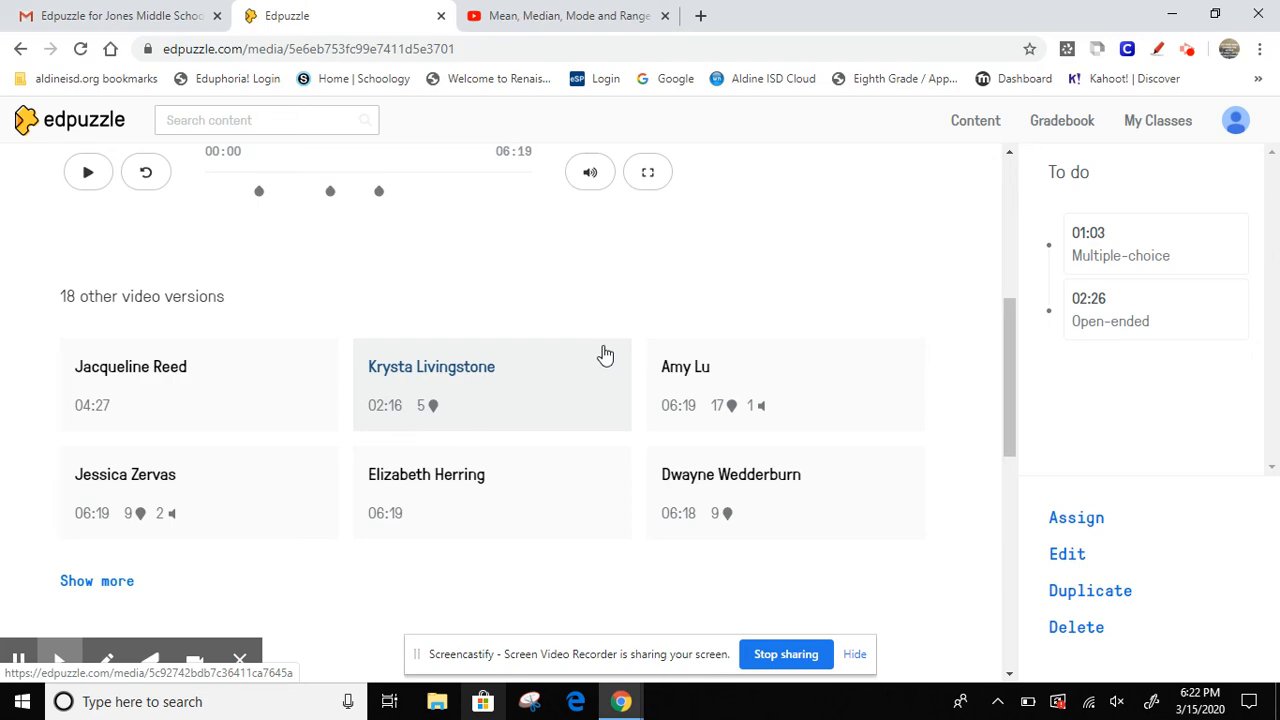
mouse_move(1012, 320)
left_mouse_down()
mouse_move(995, 198)
mouse_move(1018, 235)
mouse_move(1024, 333)
left_mouse_up()
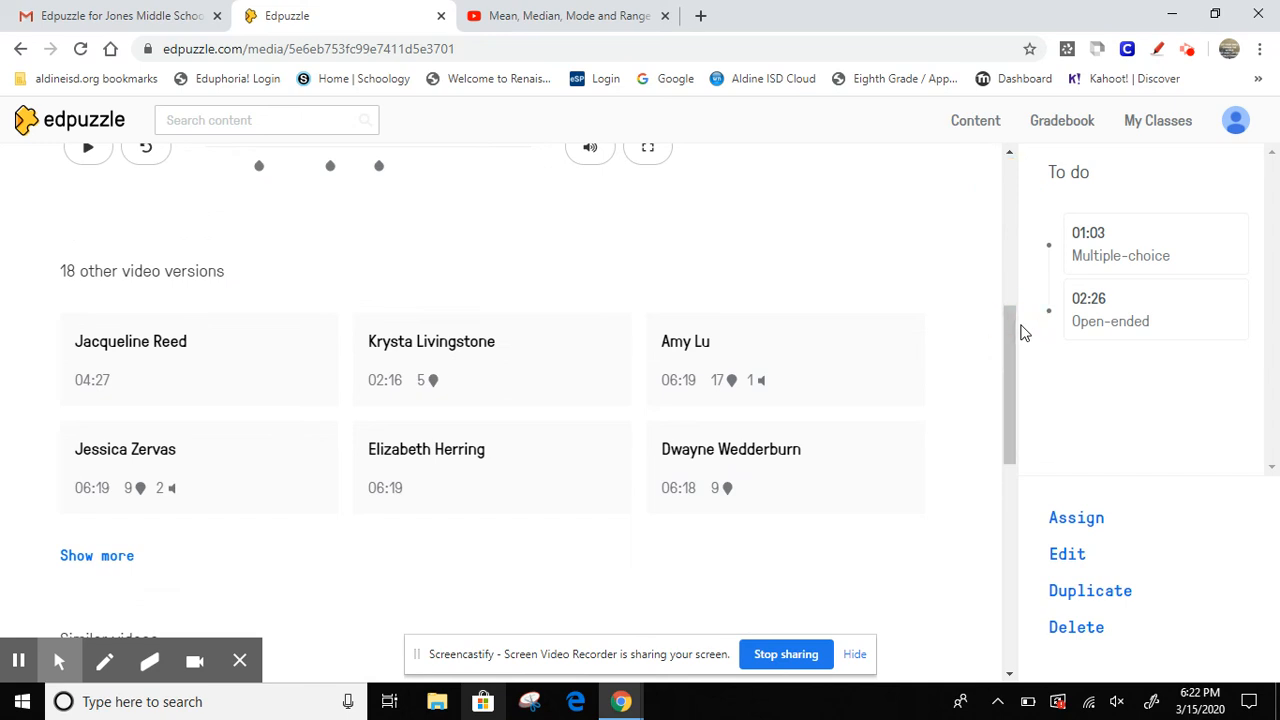
left_click(503, 346)
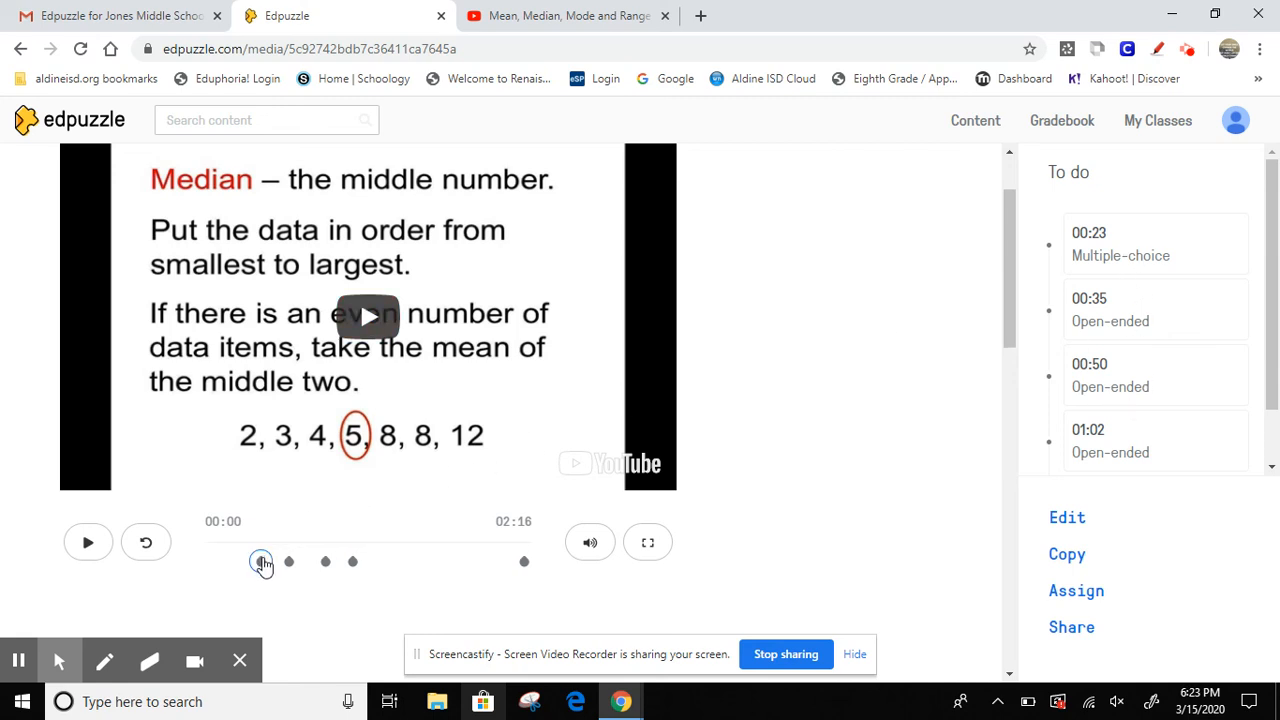
Preview and skip the multiple-choice question at 00:23, and examine the list of embedded questions in this version
left_click(261, 563)
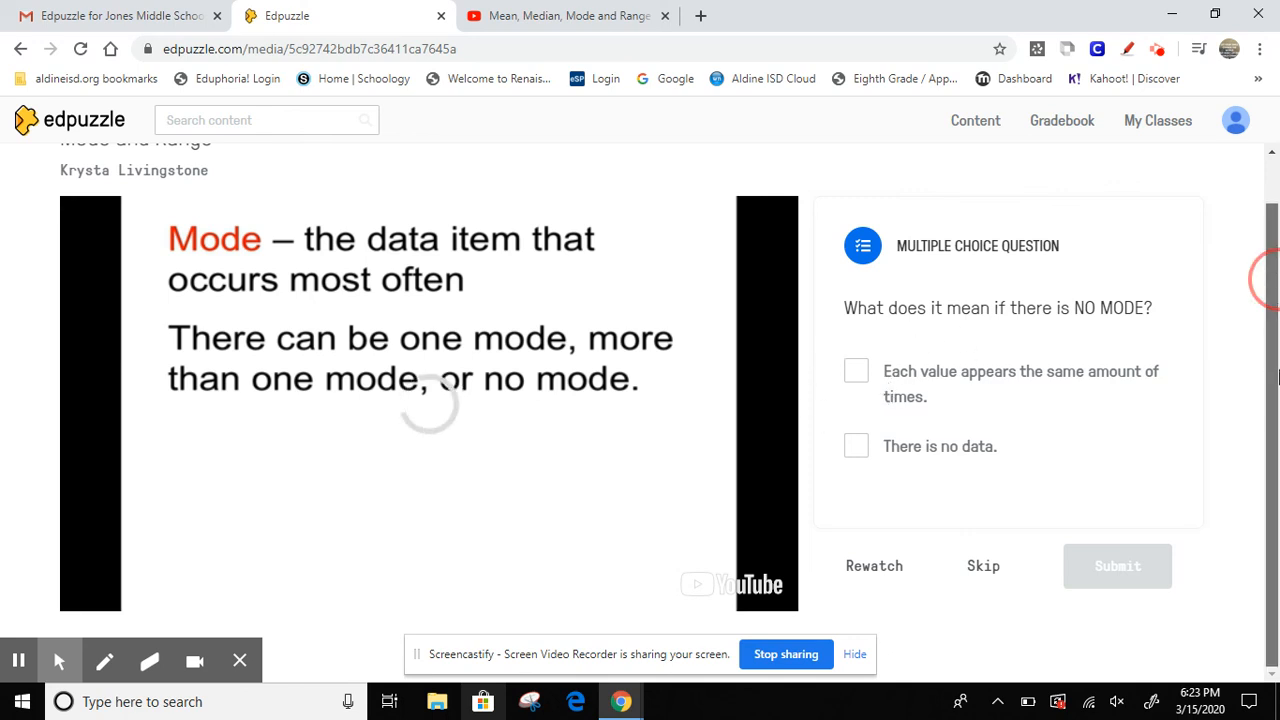
left_click(985, 566)
left_click_drag(1273, 285, 1277, 400)
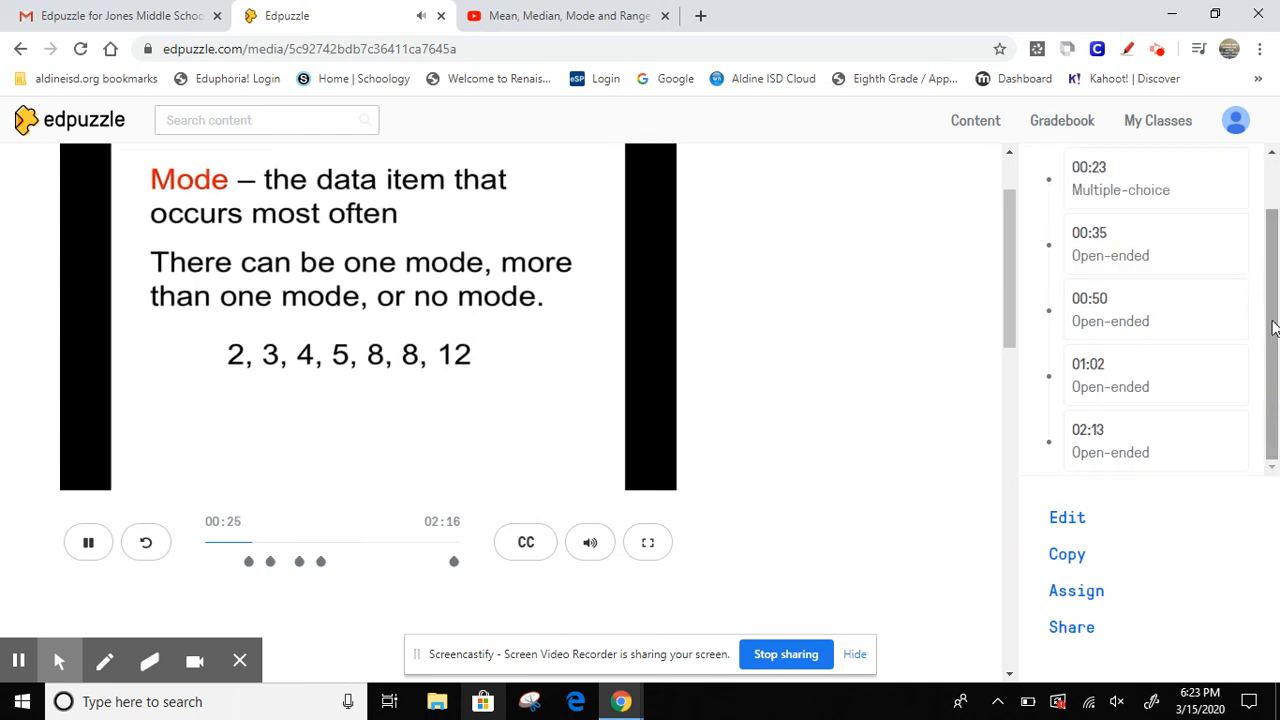
left_click_drag(1275, 329, 1273, 275)
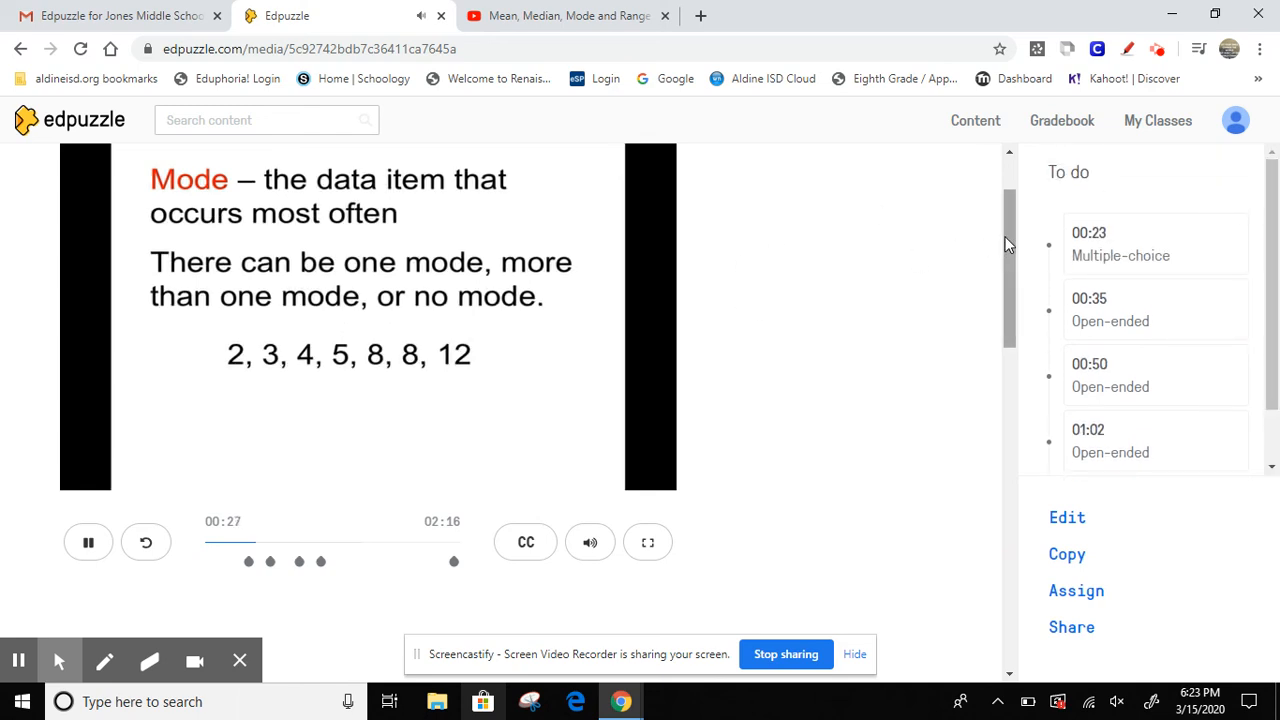
left_click_drag(1008, 236, 1008, 202)
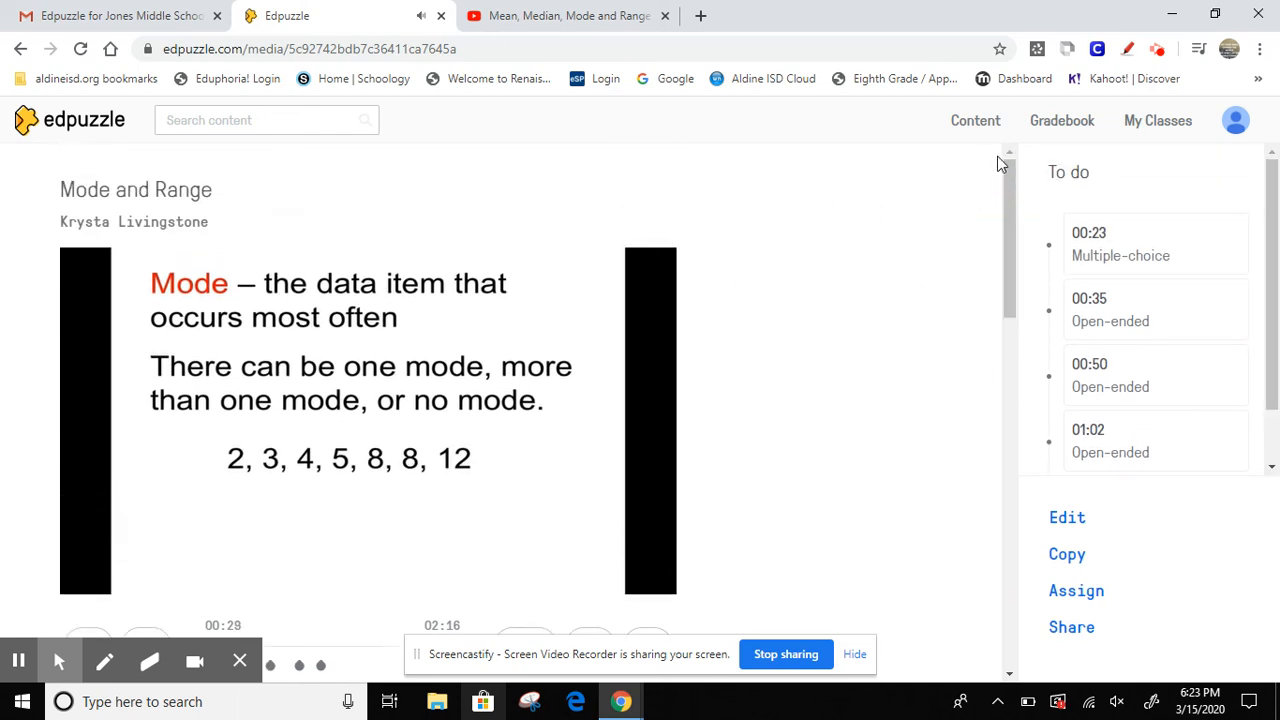
Open the gradebook for 1st Period - 2019 and set its start date to January 1, 2020, saving the range
left_click(1077, 128)
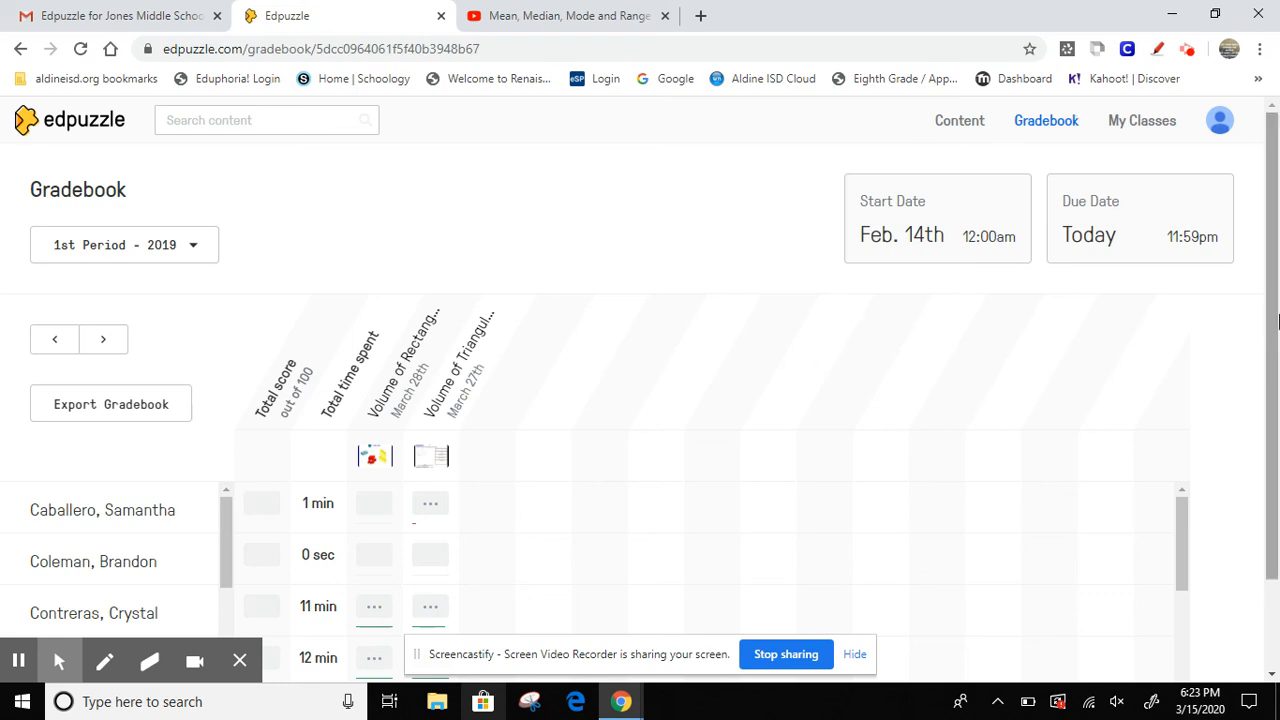
left_click_drag(1273, 305, 1273, 318)
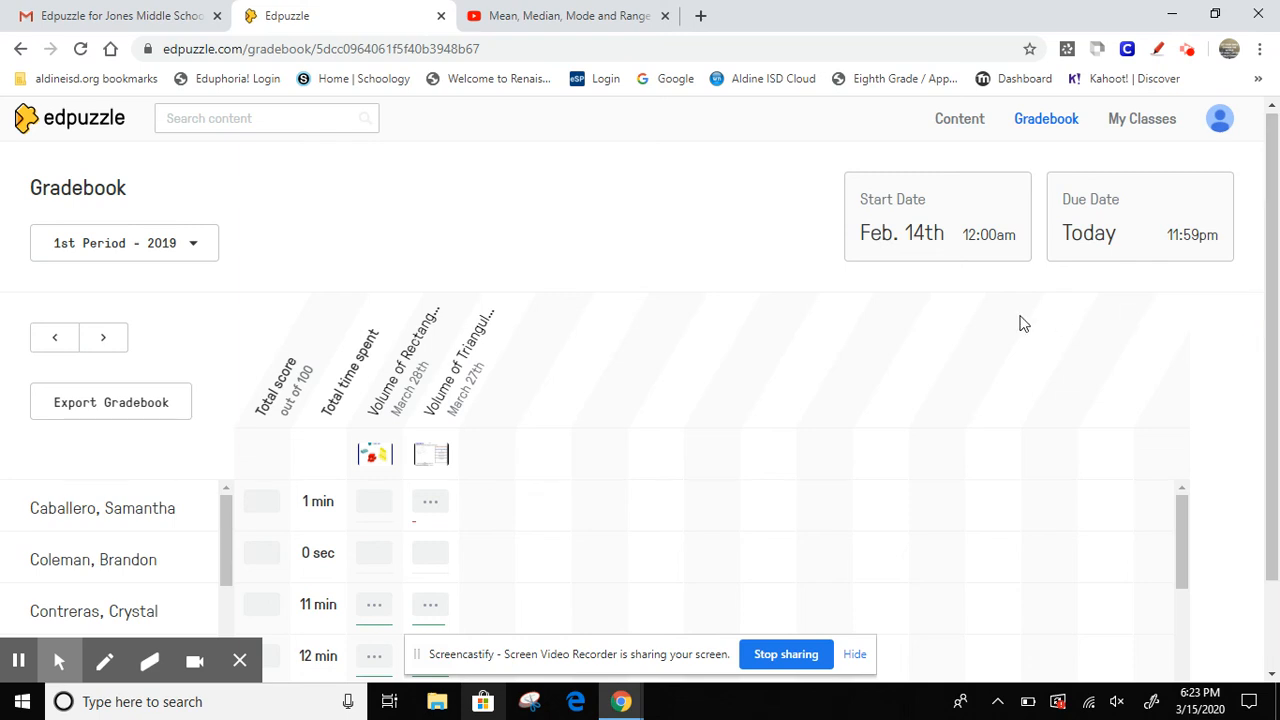
left_click(988, 216)
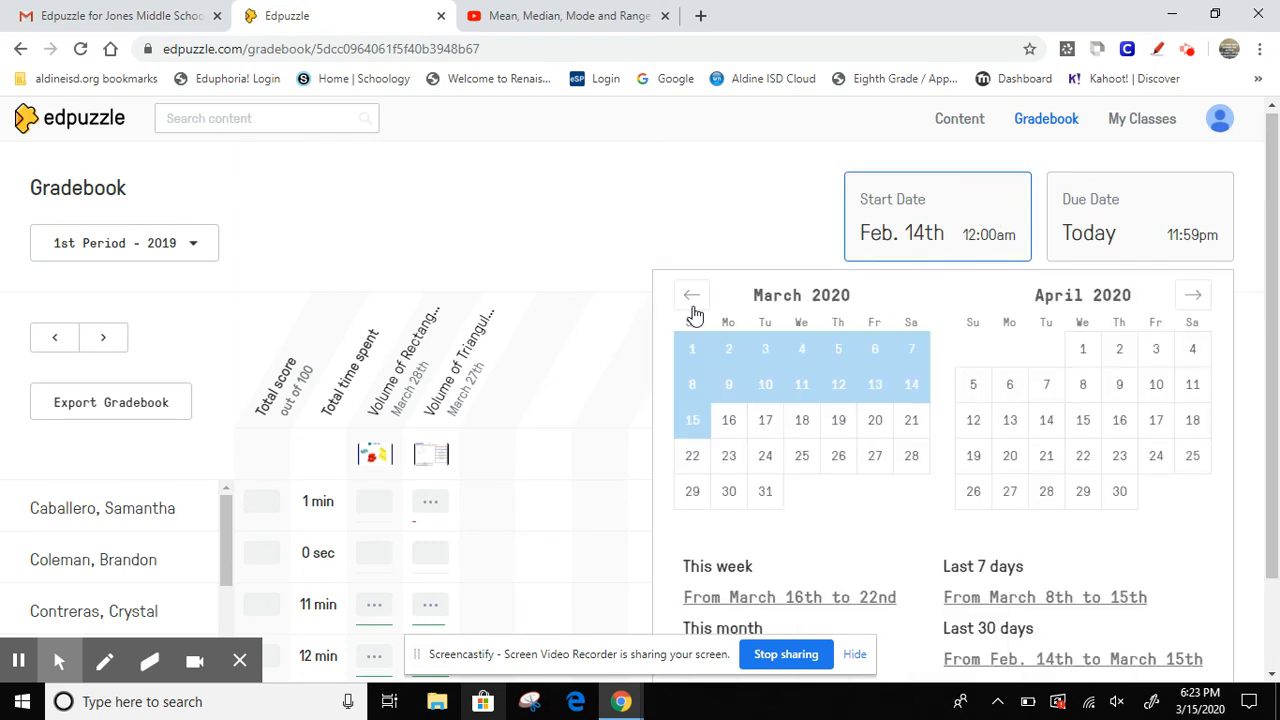
left_click(692, 296)
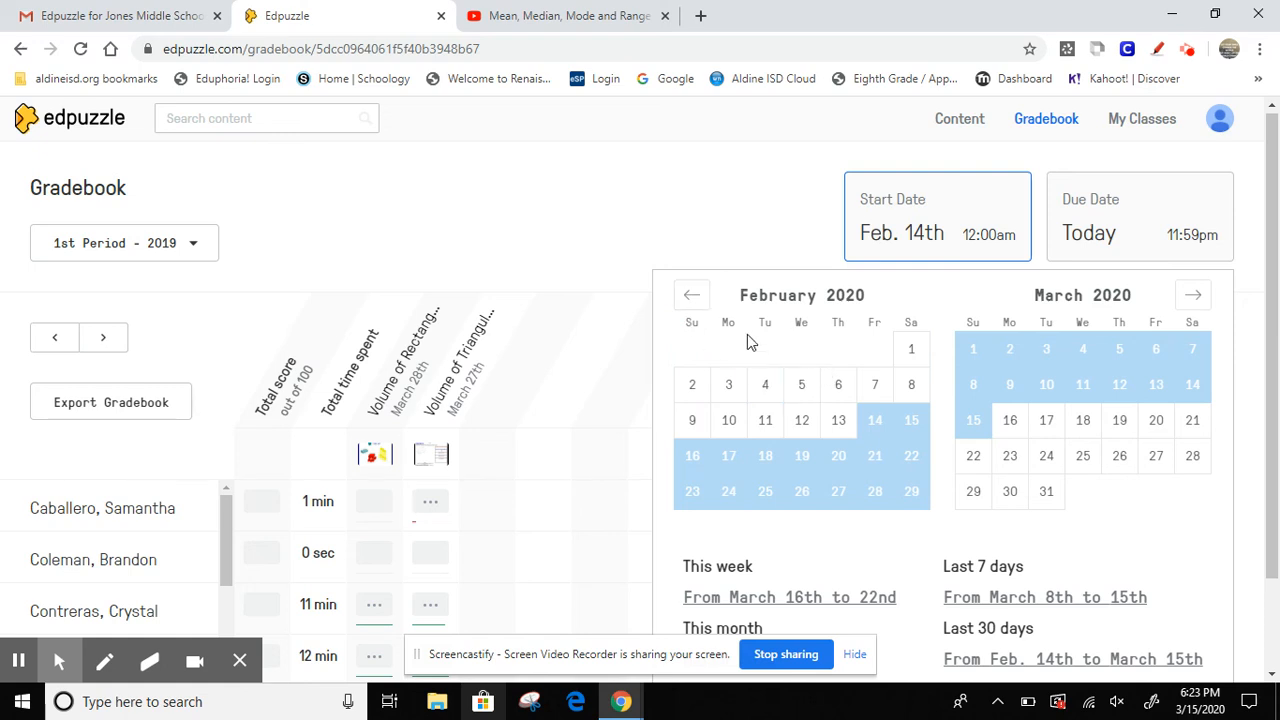
left_click(694, 305)
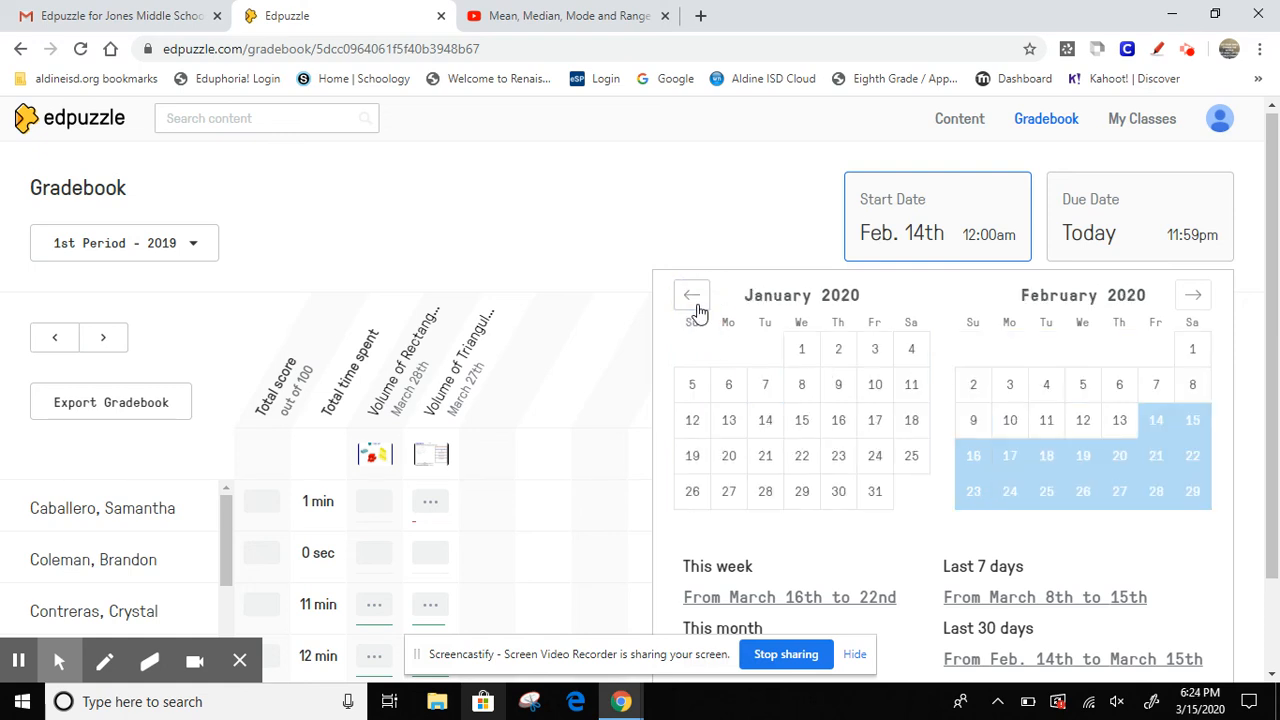
left_click(803, 352)
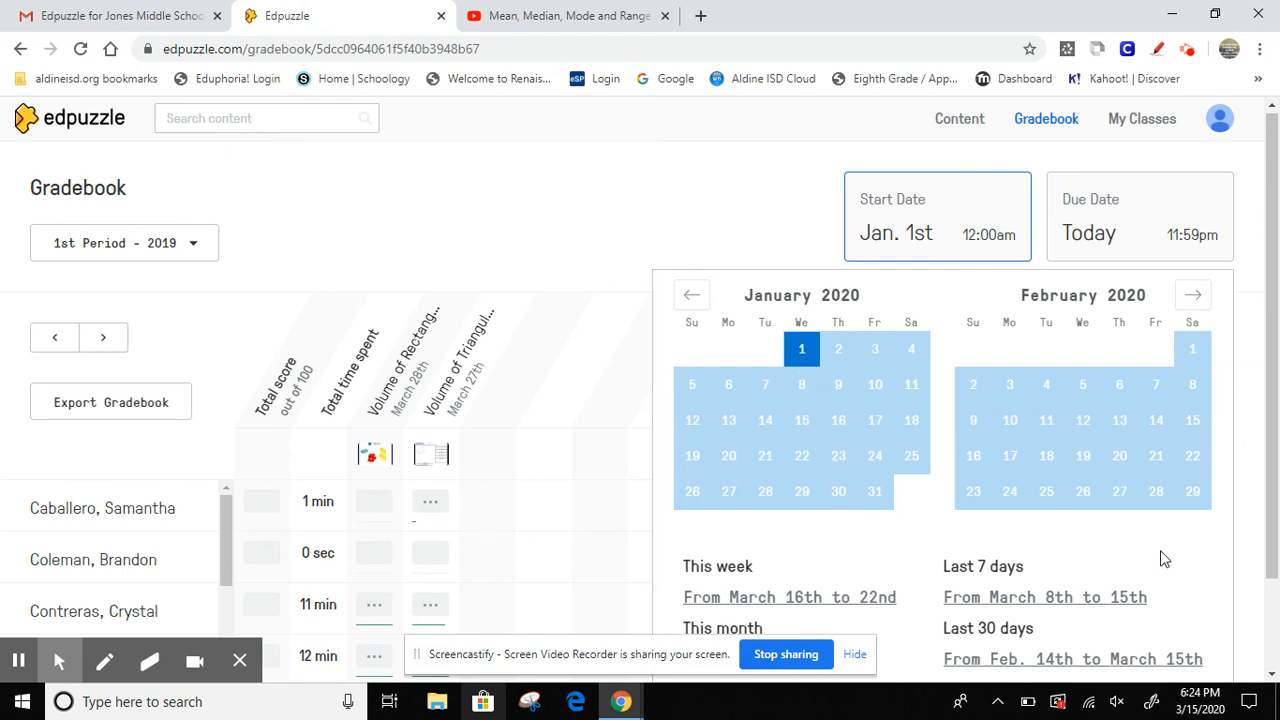
scroll(1160, 558, "down", 1)
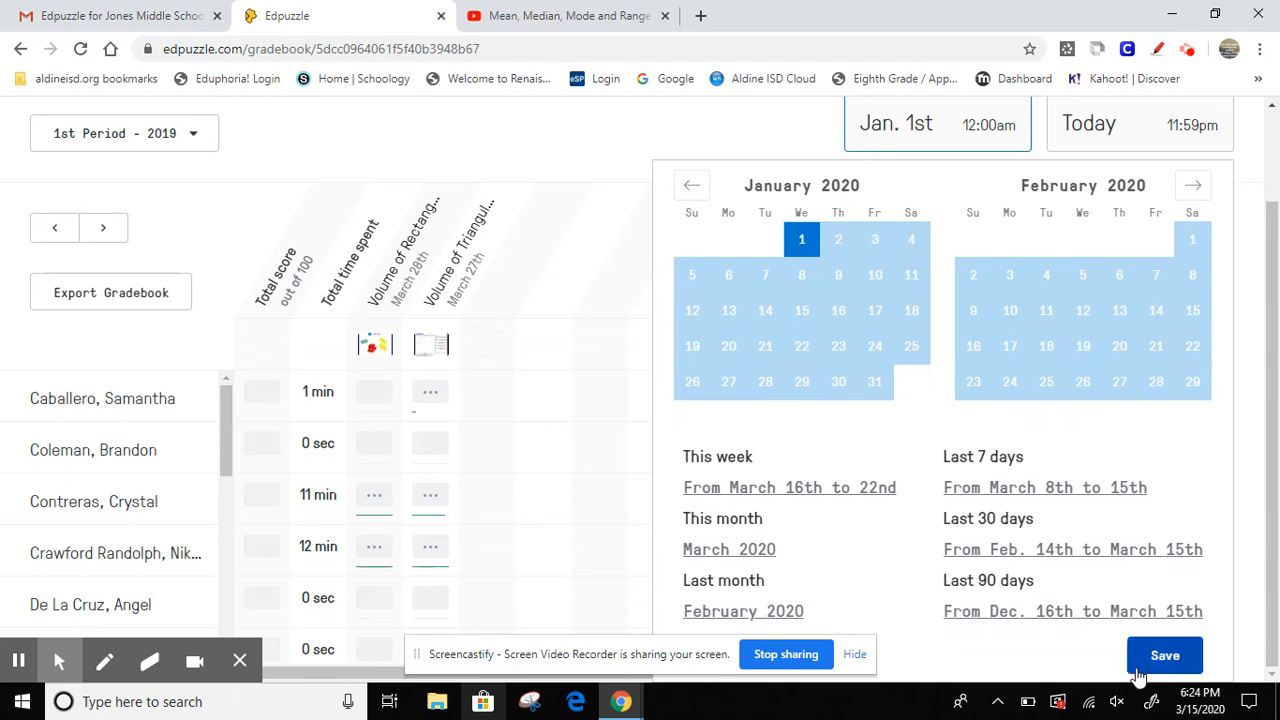
left_click(1150, 663)
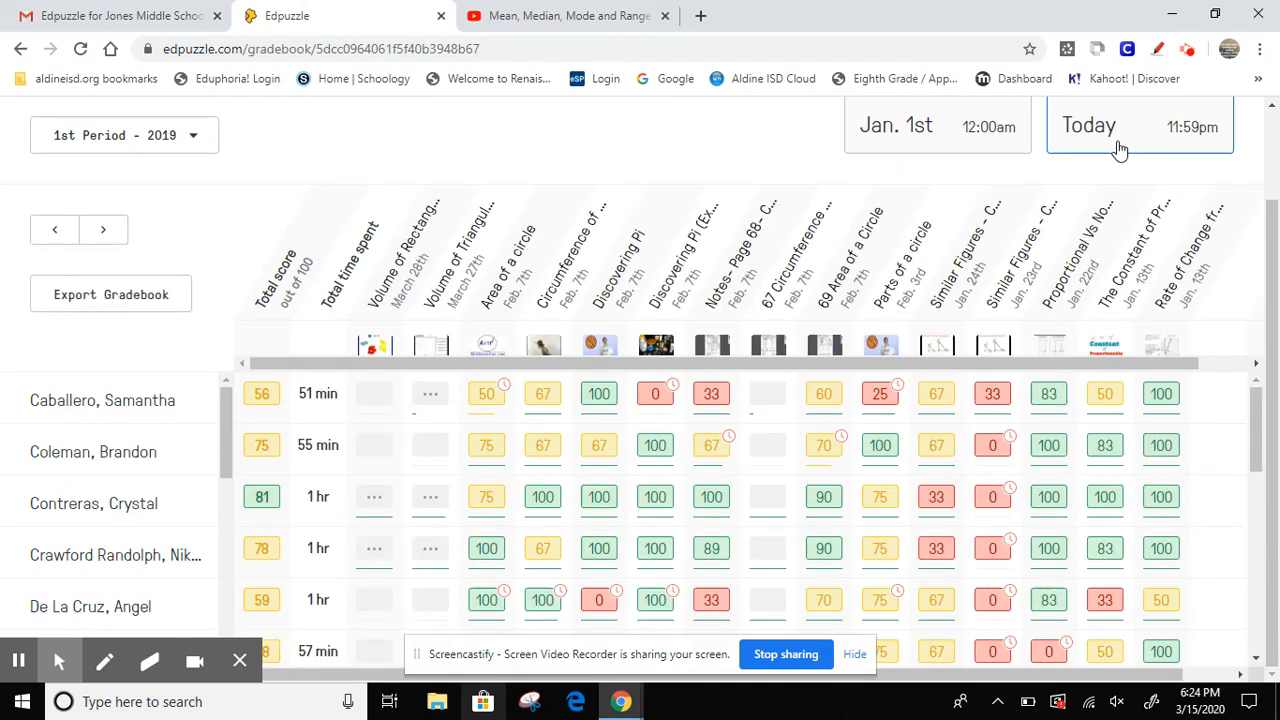
Set the gradebook's due date to January 31, 2020, save the range and review the students' assignment scores
left_click(1119, 147)
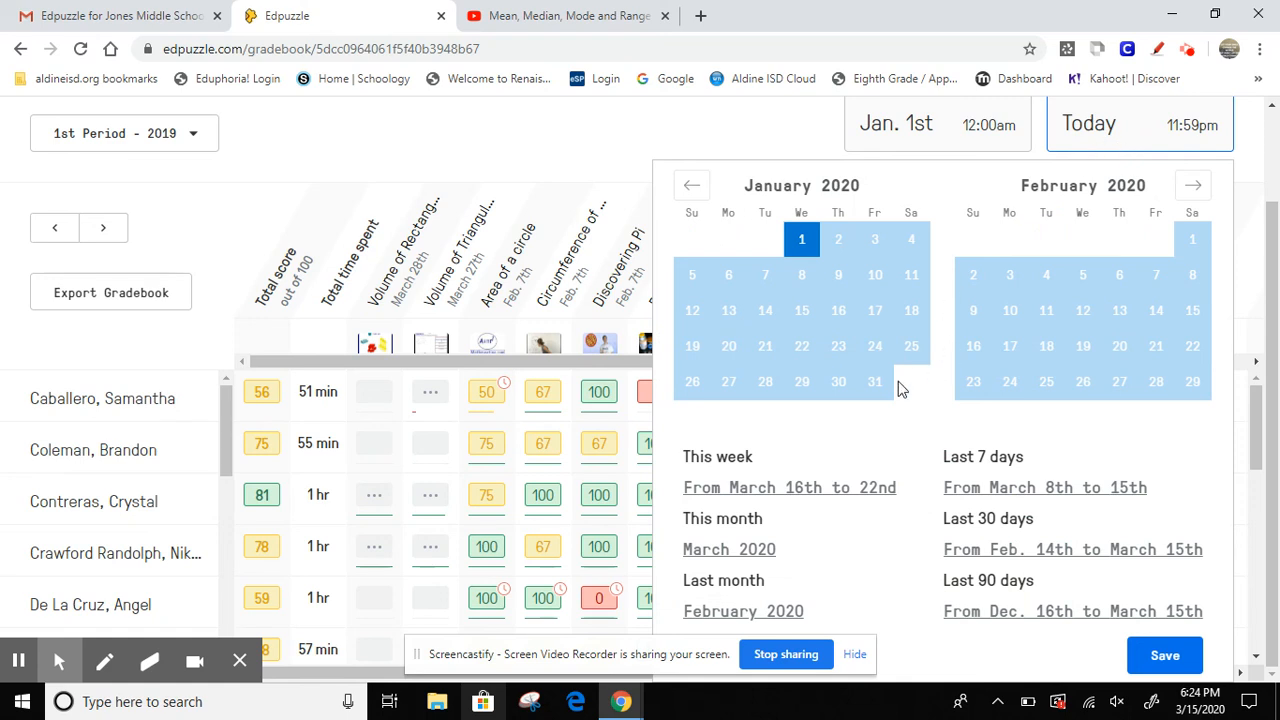
left_click(875, 383)
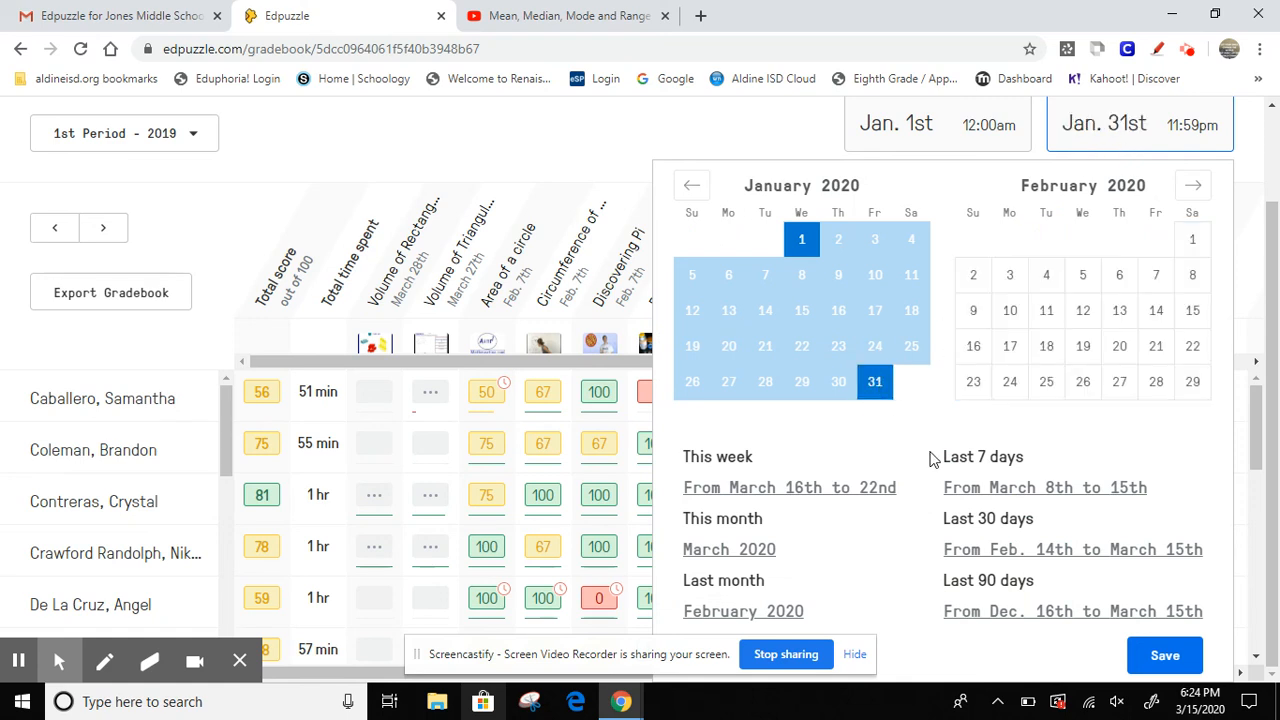
left_click(1145, 656)
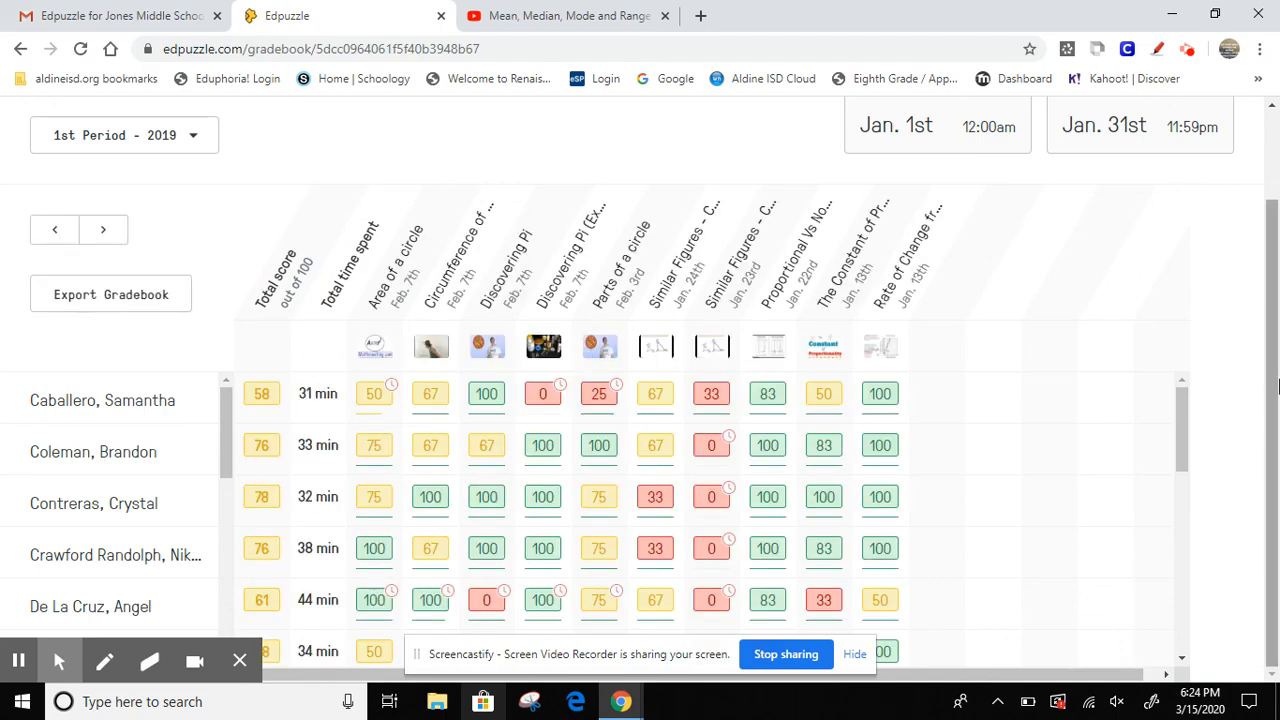
mouse_move(1272, 376)
left_mouse_down()
mouse_move(1272, 330)
mouse_move(1272, 358)
left_mouse_up()
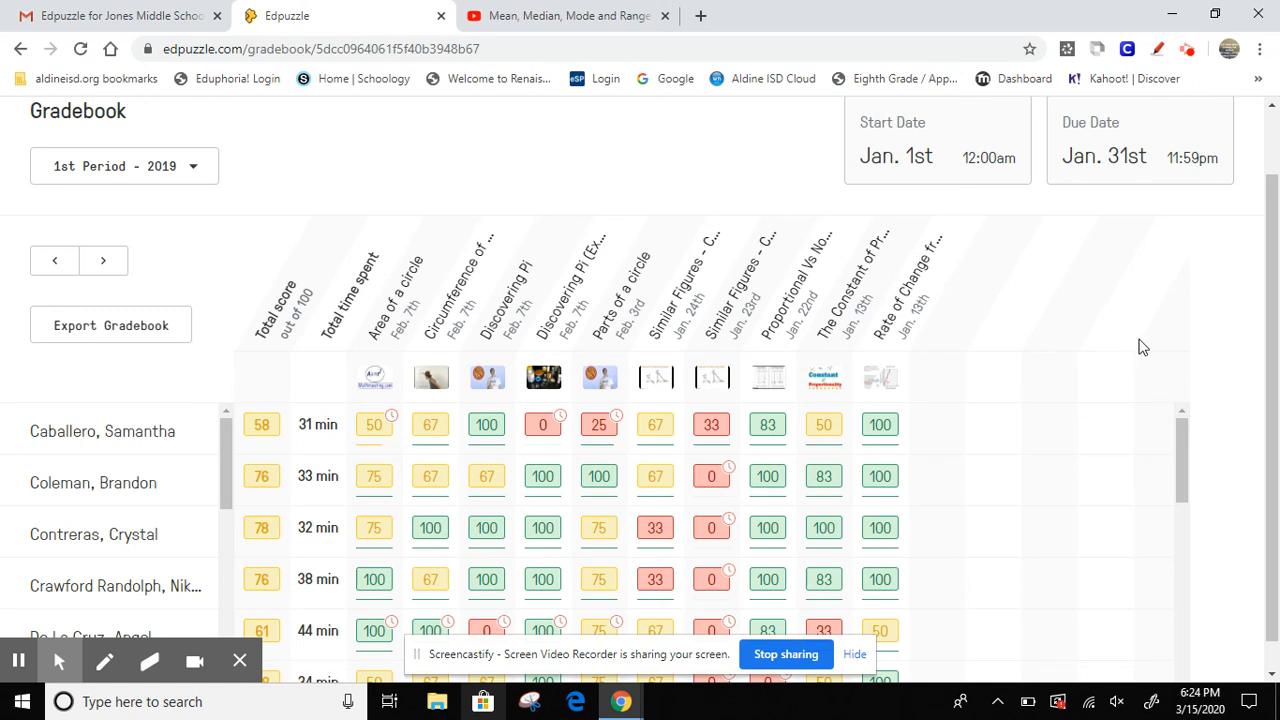
left_click_drag(1272, 345, 1274, 283)
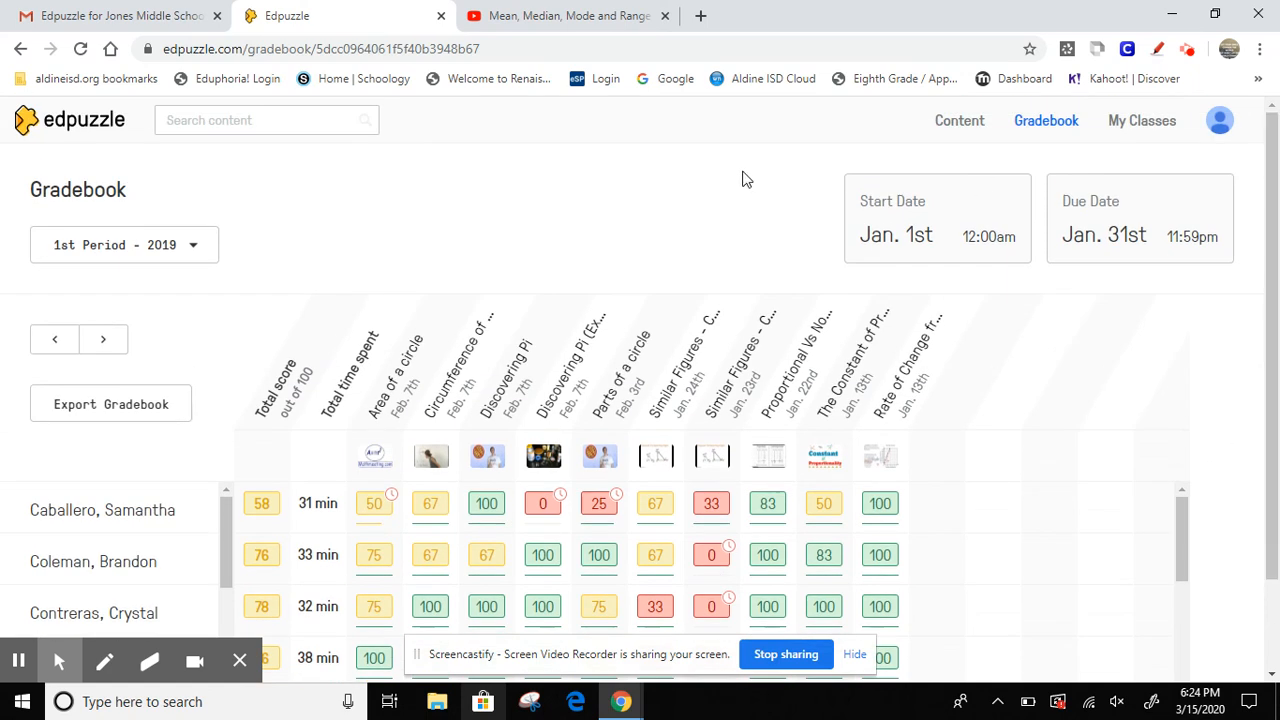